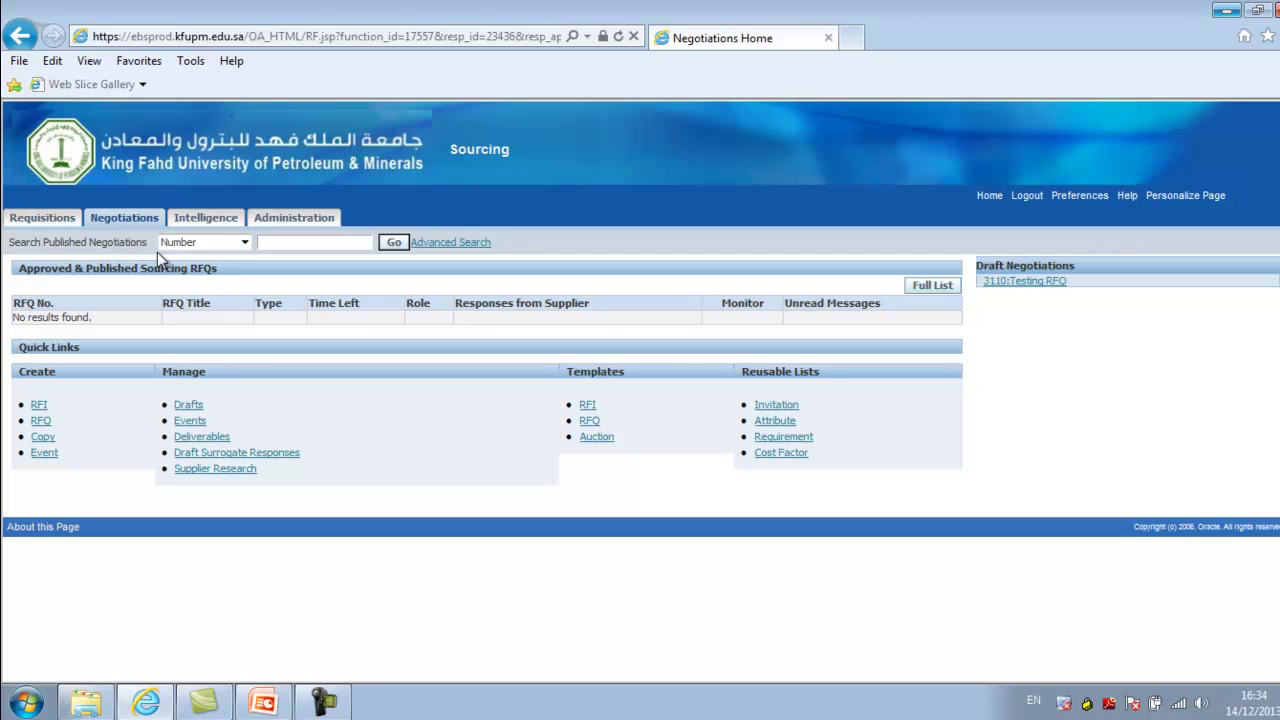
Enter 3 in the published negotiations search box, keeping the search by Number
click(277, 243)
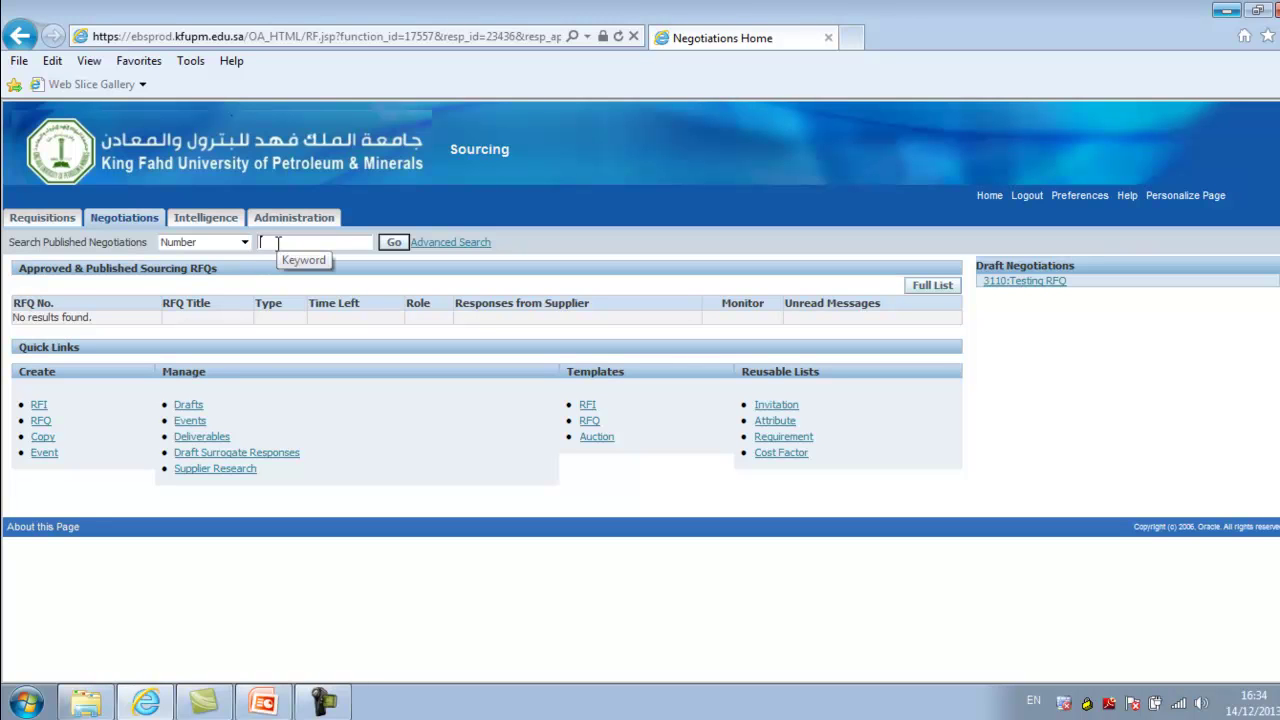
text(#)
key(BackSpace)
text(3)
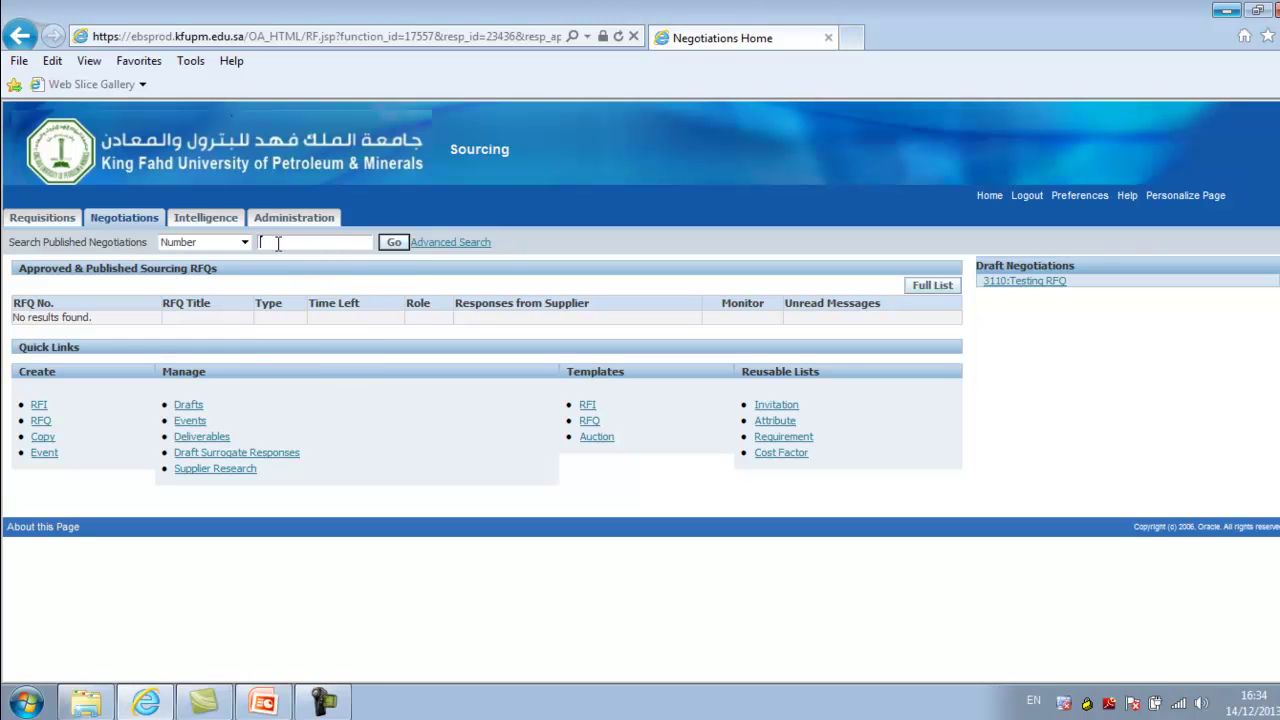
click(240, 242)
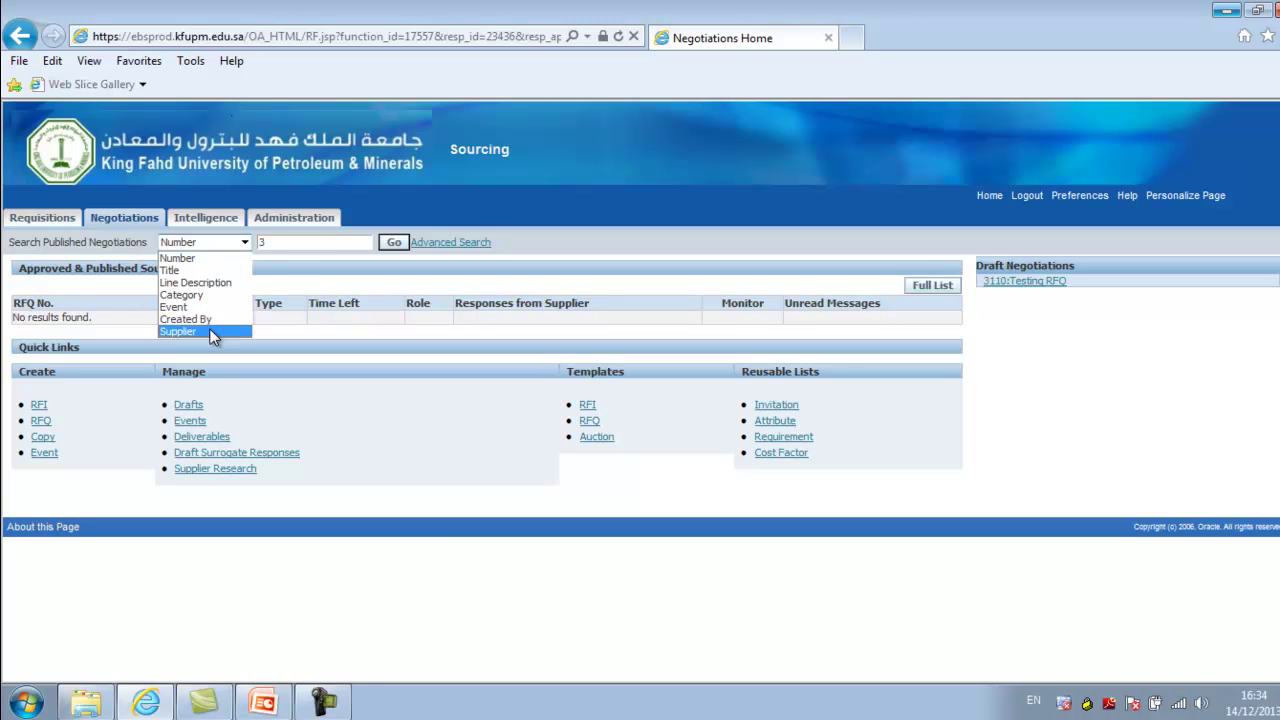
click(284, 244)
Search negotiation numbers matching 3% and review the results' close dates and response counts
text(3%)
click(395, 243)
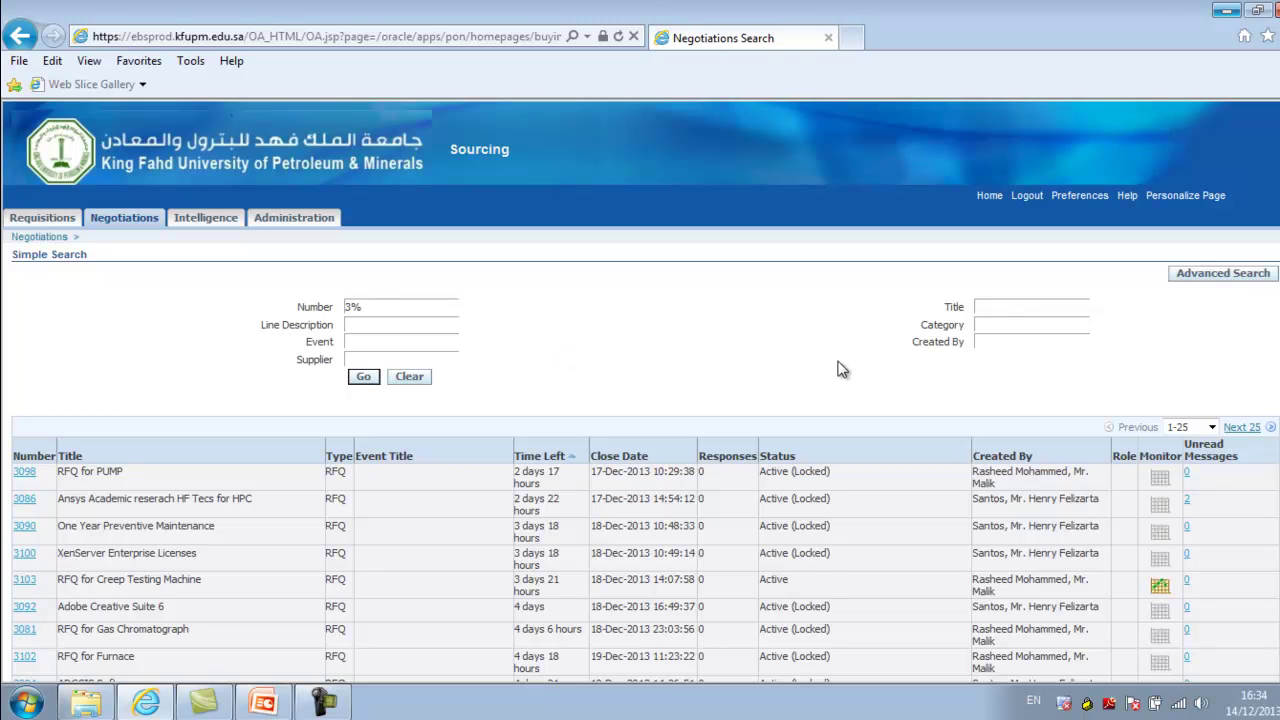
scroll(640, 400, down, 1)
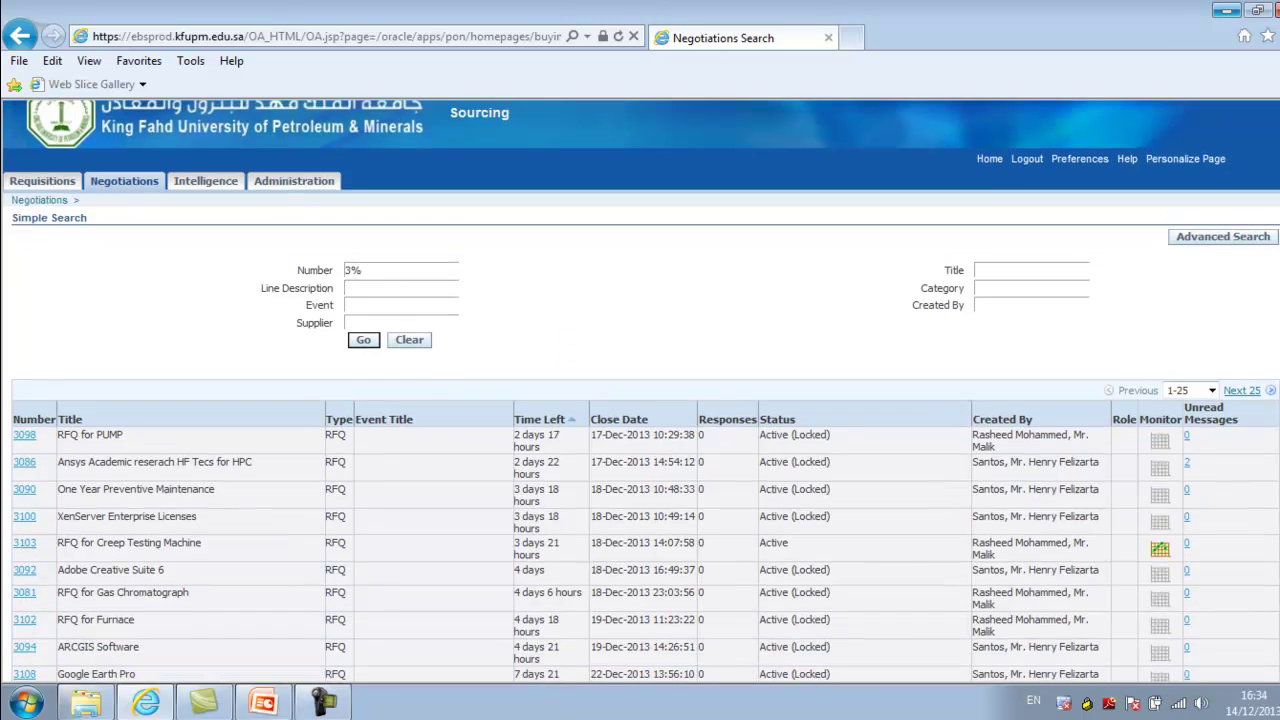
scroll(1206, 360, down, 3)
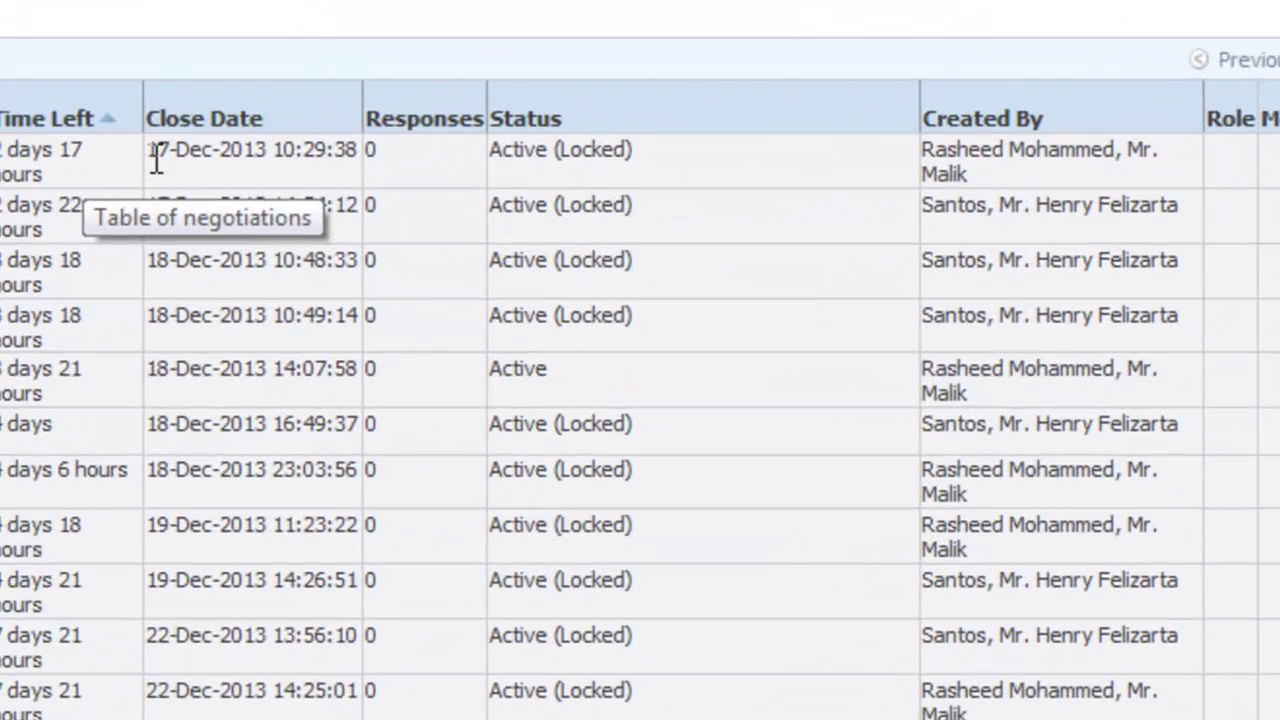
drag(590, 285, 693, 284)
drag(367, 140, 349, 139)
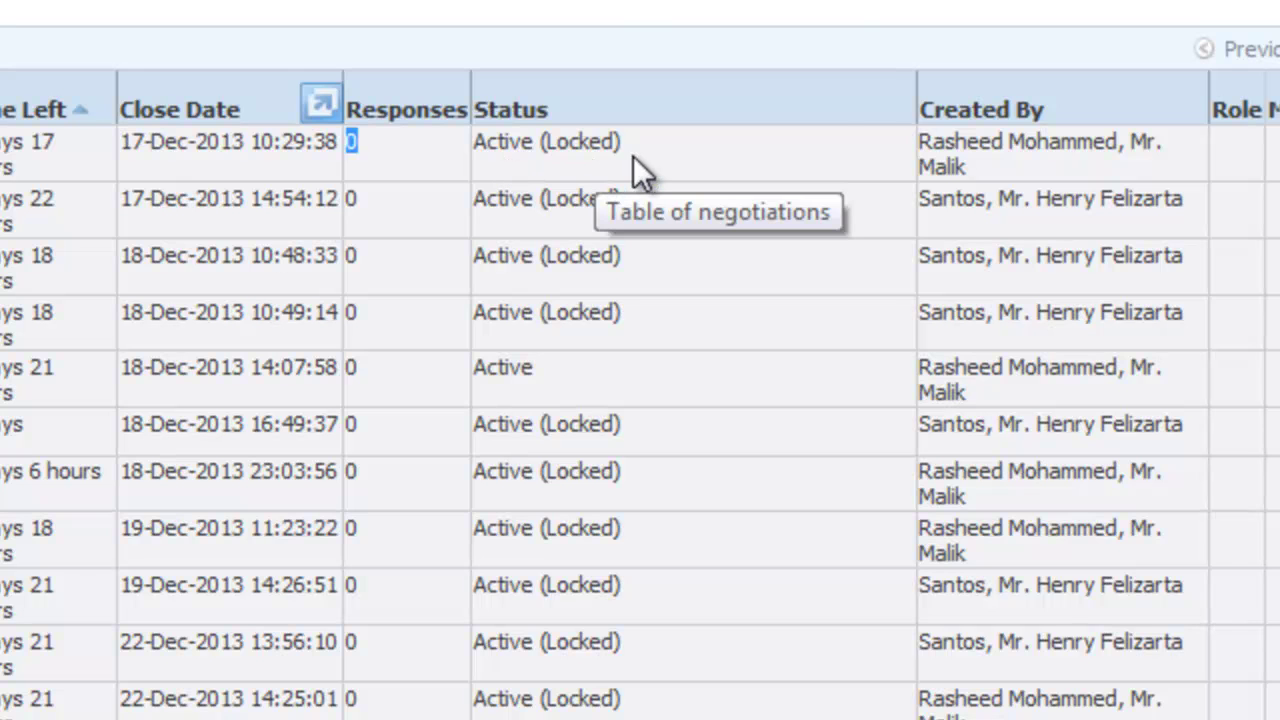
drag(622, 144, 478, 146)
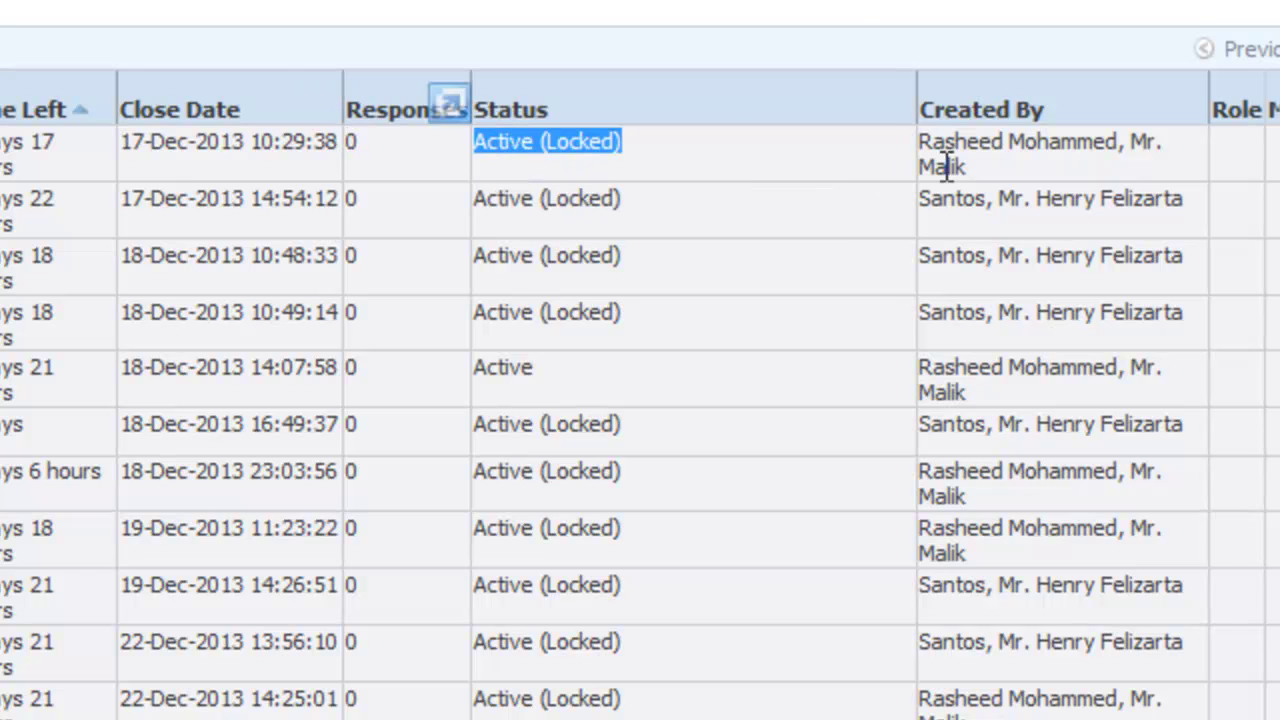
drag(969, 171, 921, 138)
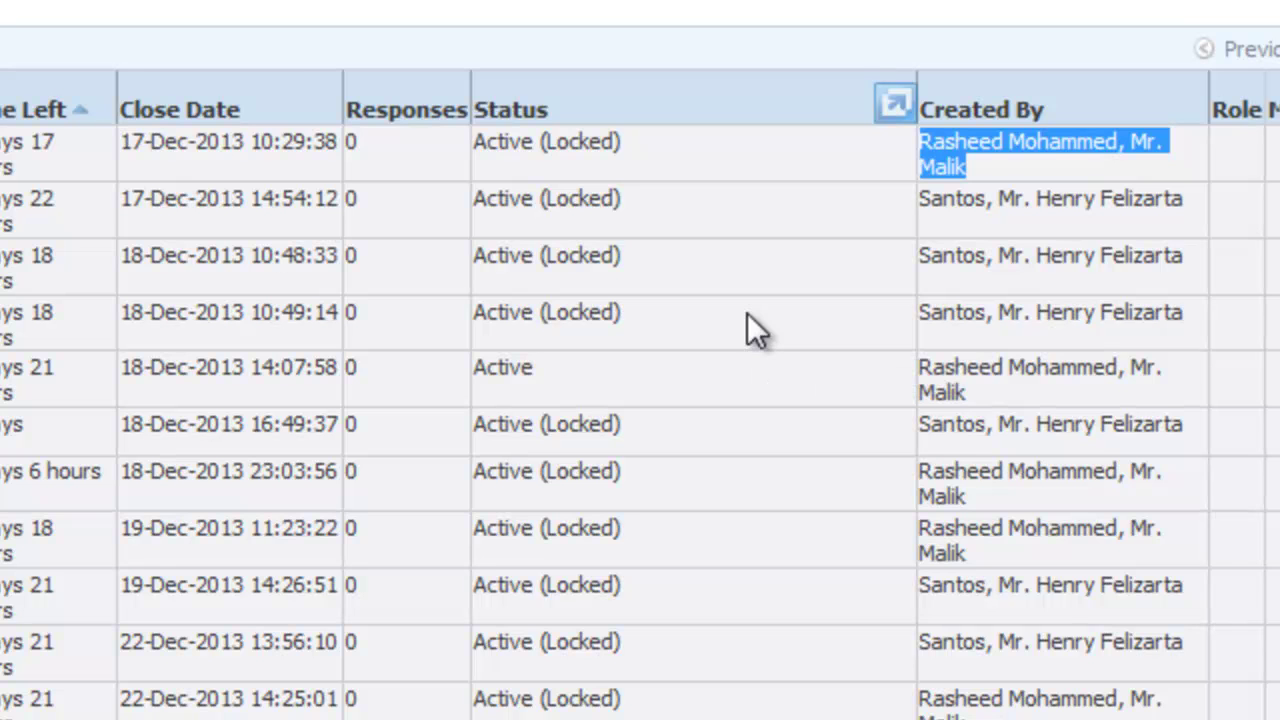
scroll(640, 400, down, 5)
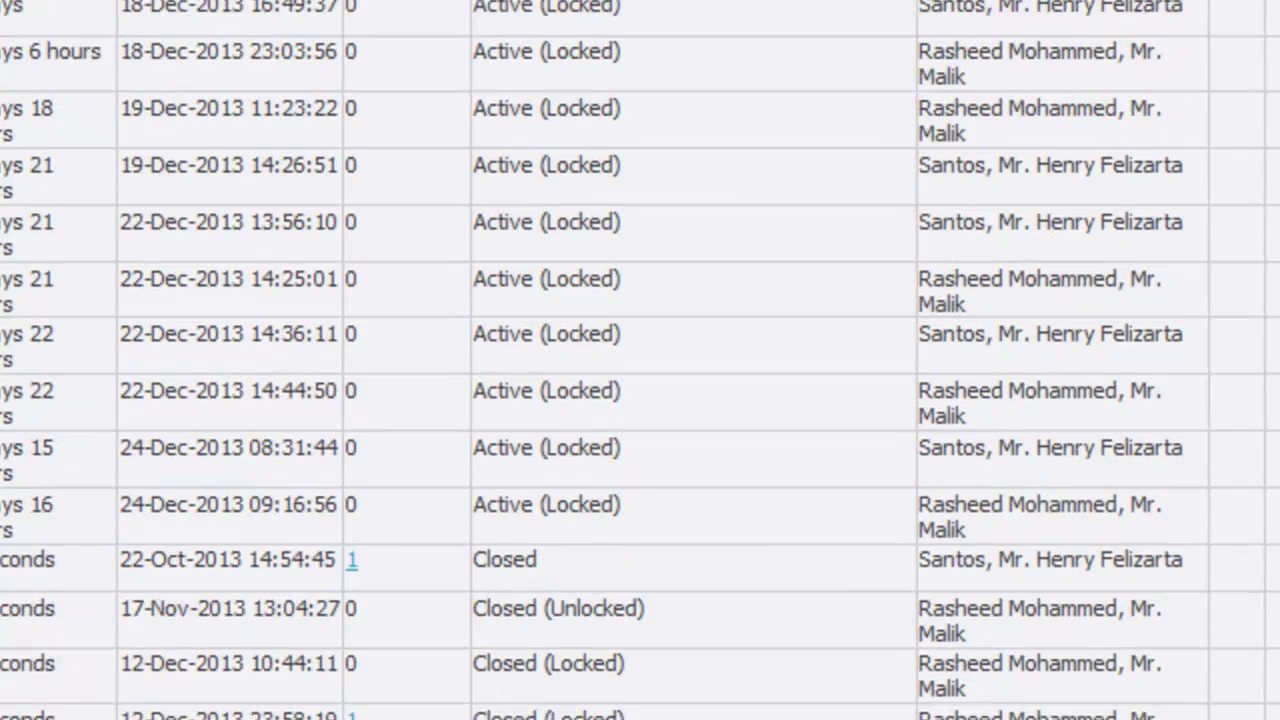
scroll(640, 400, up, 8)
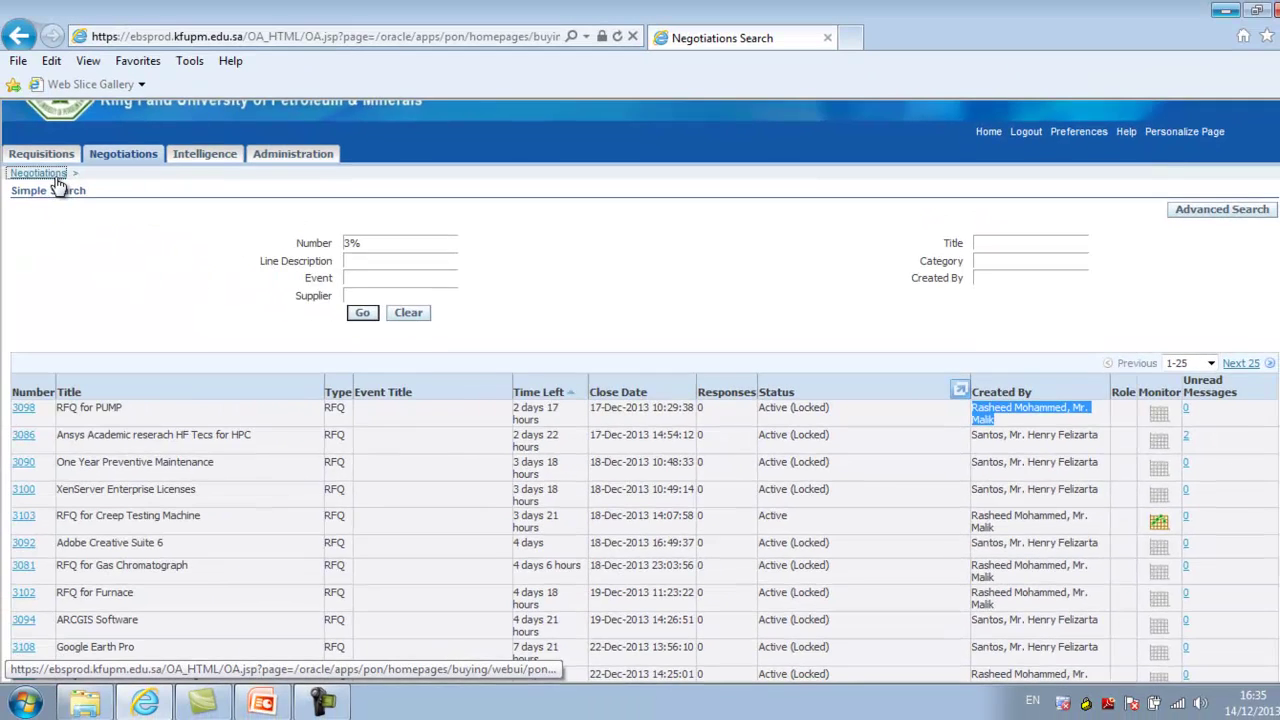
Return to the Negotiations home page and check the Approved & Published Sourcing RFQs section
click(40, 173)
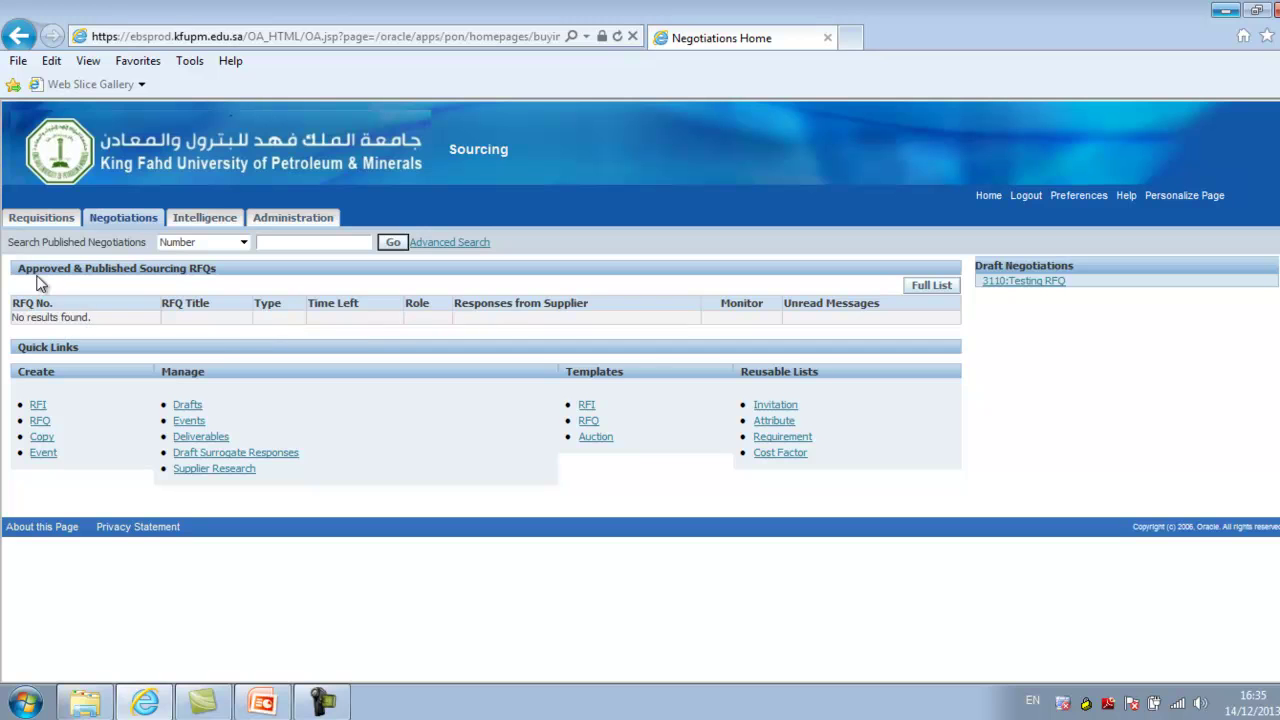
drag(18, 268, 217, 273)
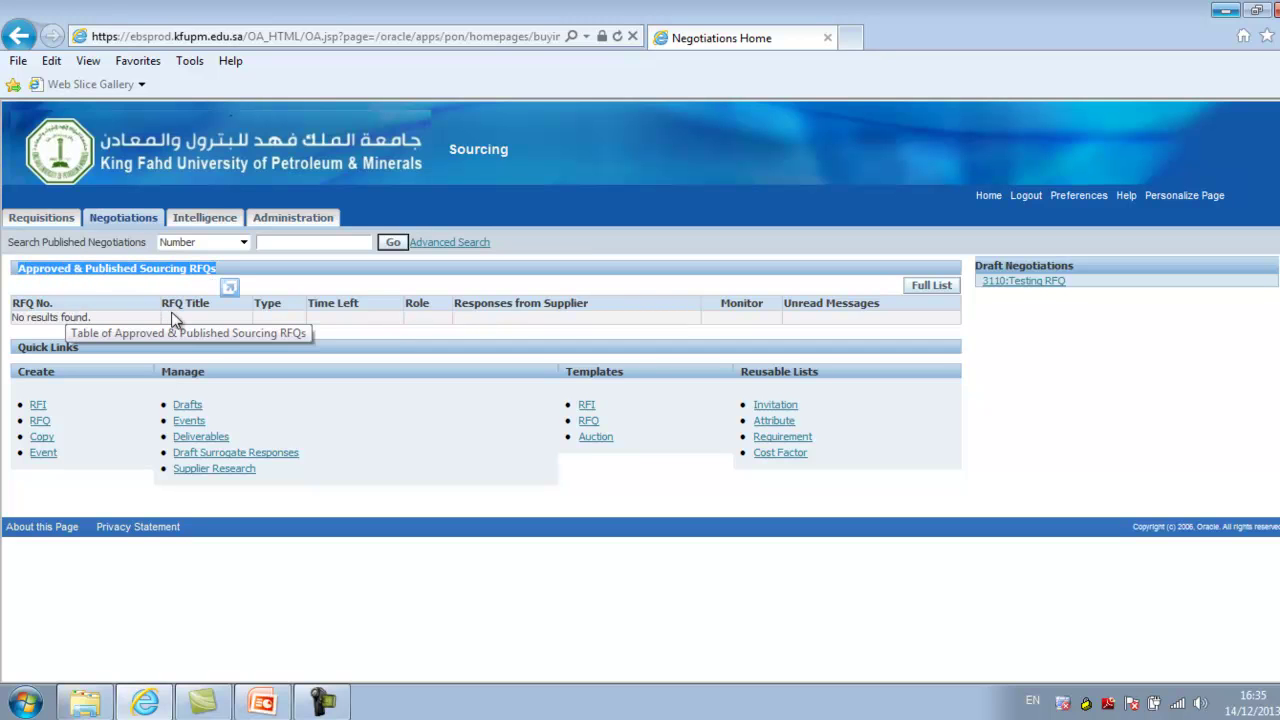
click(293, 328)
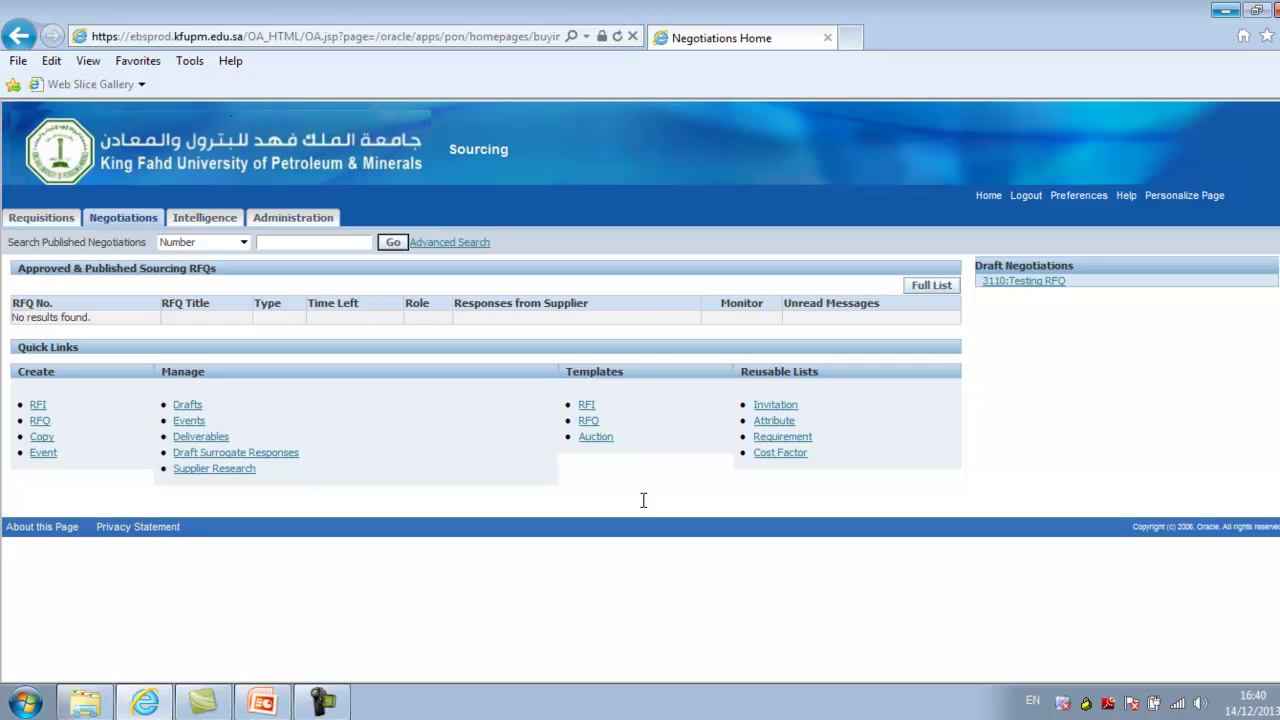
click(592, 422)
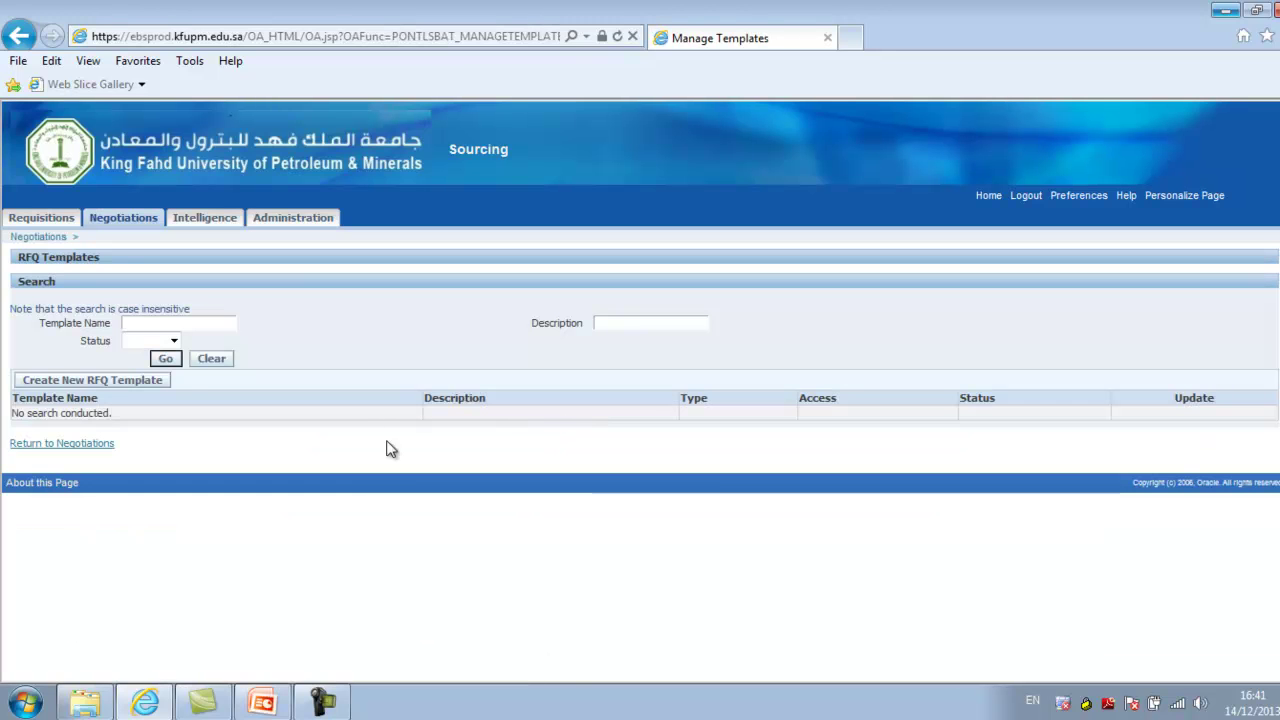
Filter RFQ templates to Active status and open the Generic RFQ Template
click(172, 341)
click(138, 369)
click(165, 358)
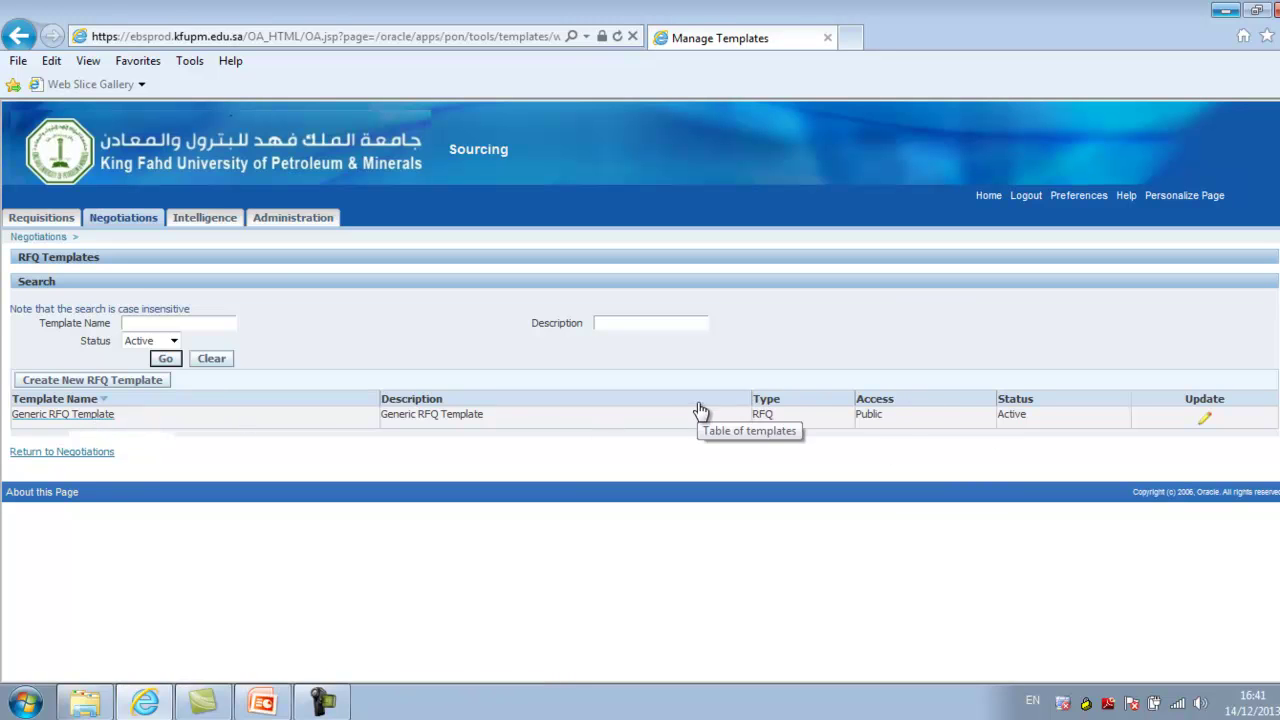
click(27, 418)
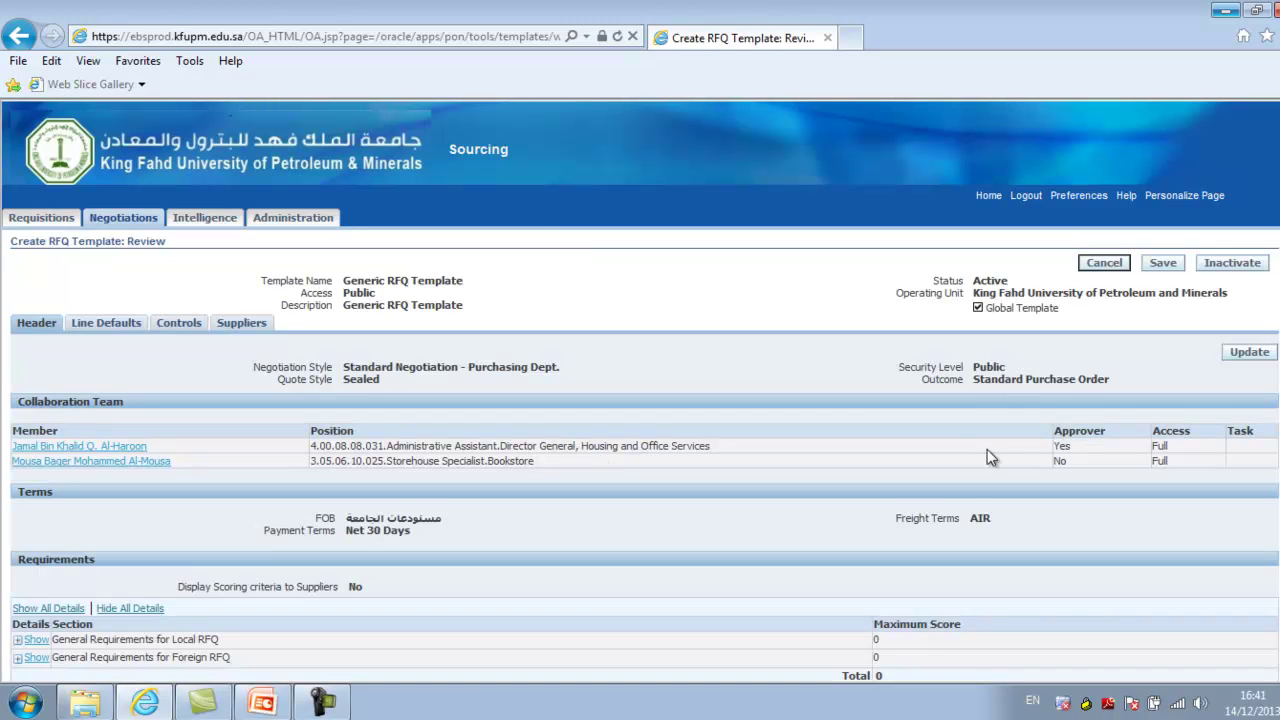
Expand General Requirements for Local RFQ to review its questions, then collapse it again
scroll(987, 449, down, 2)
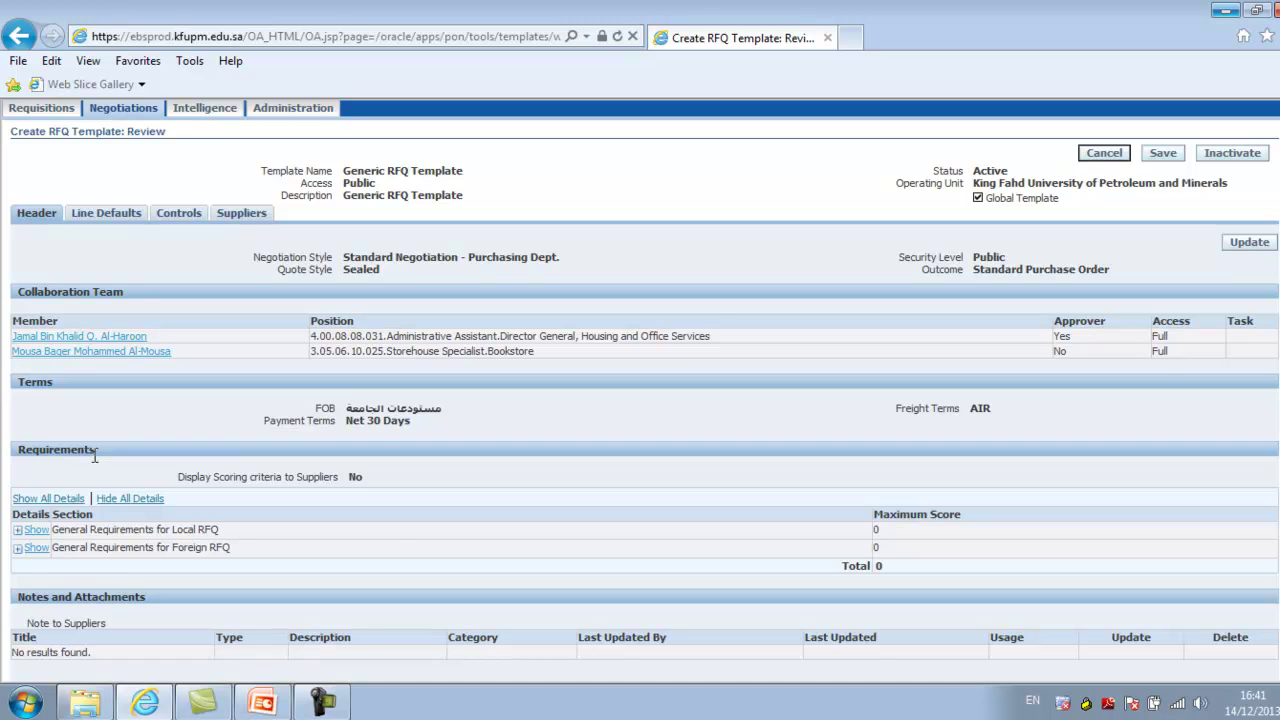
click(30, 529)
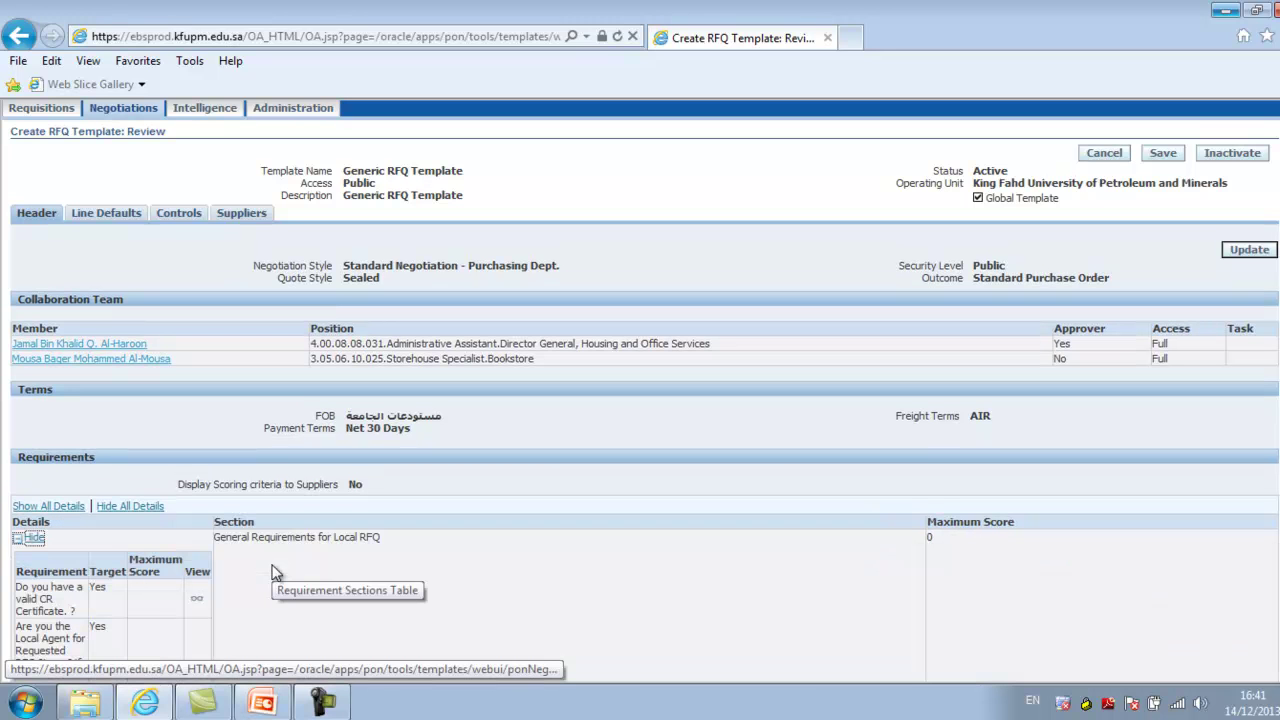
scroll(640, 400, down, 3)
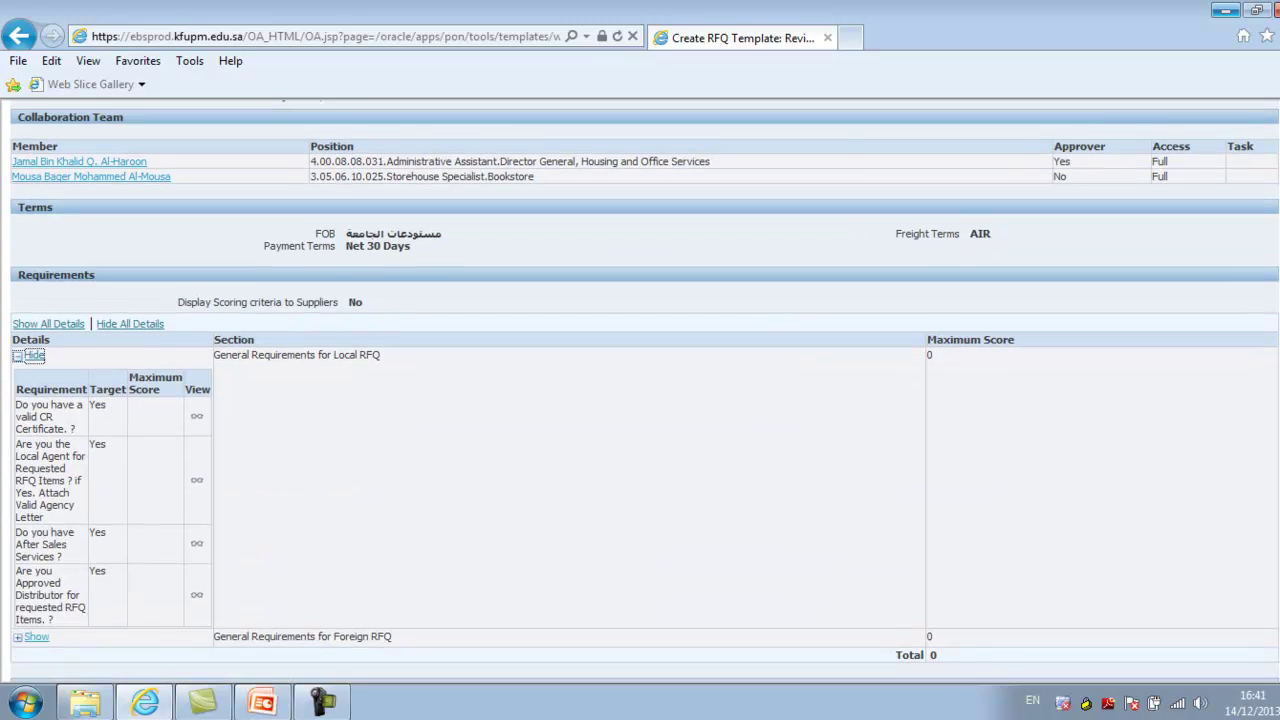
scroll(640, 400, down, 1)
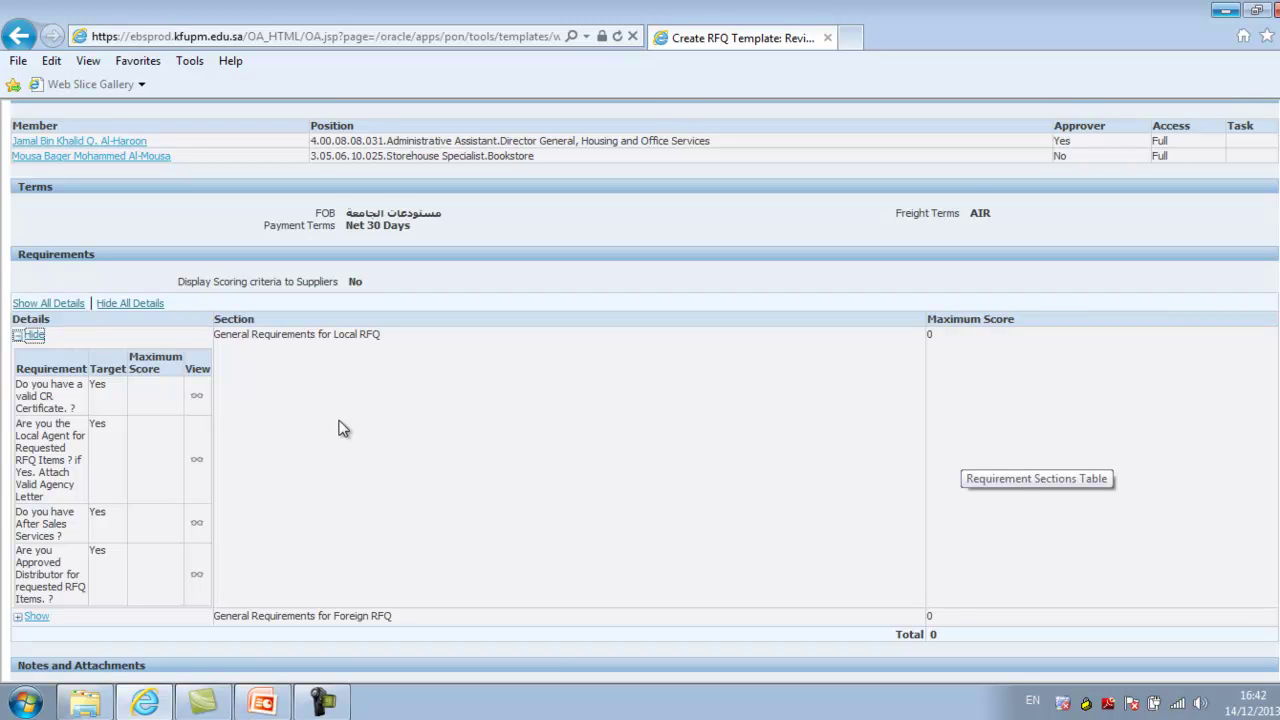
click(22, 336)
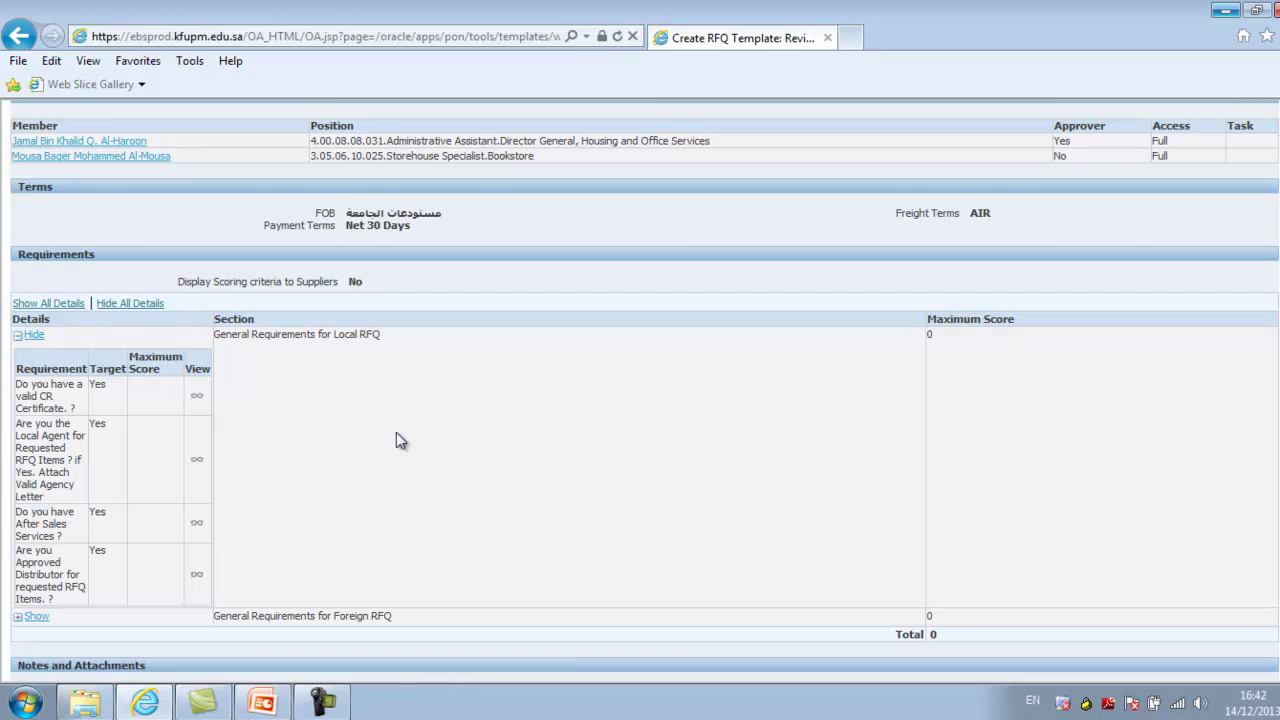
scroll(338, 365, up, 3)
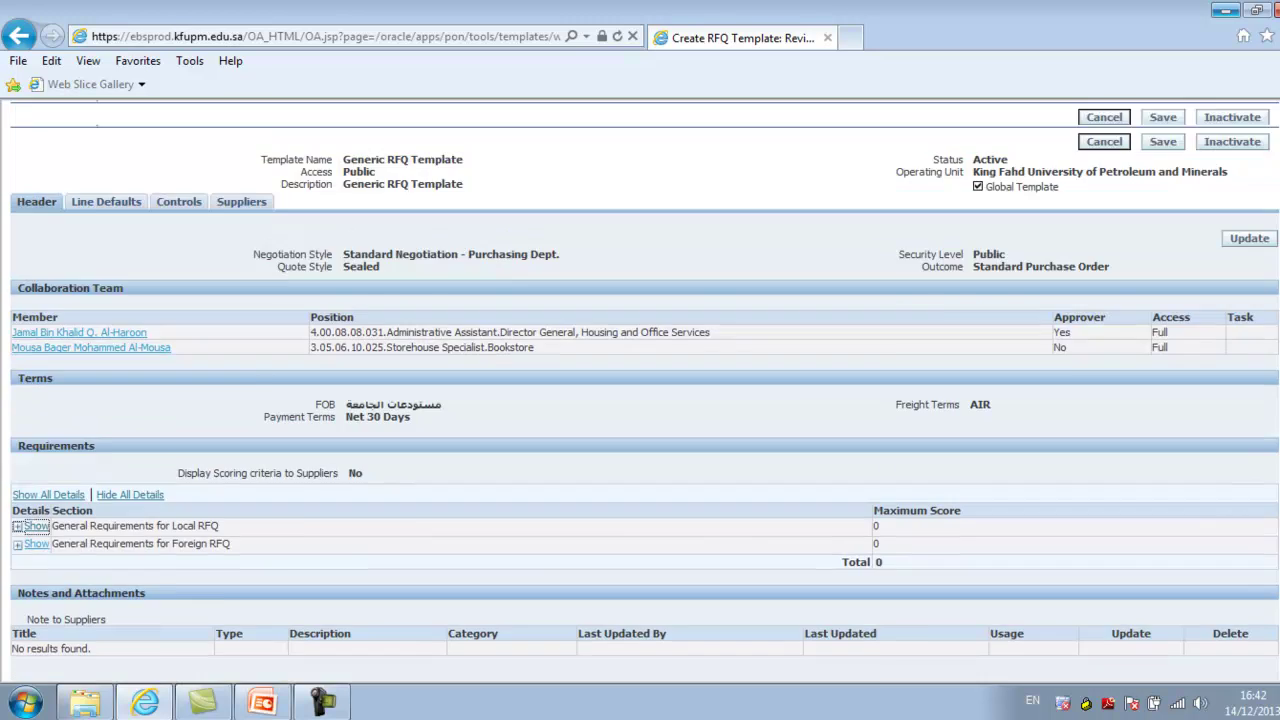
Review the Generic RFQ Template's Line Defaults, then its Controls settings
click(104, 322)
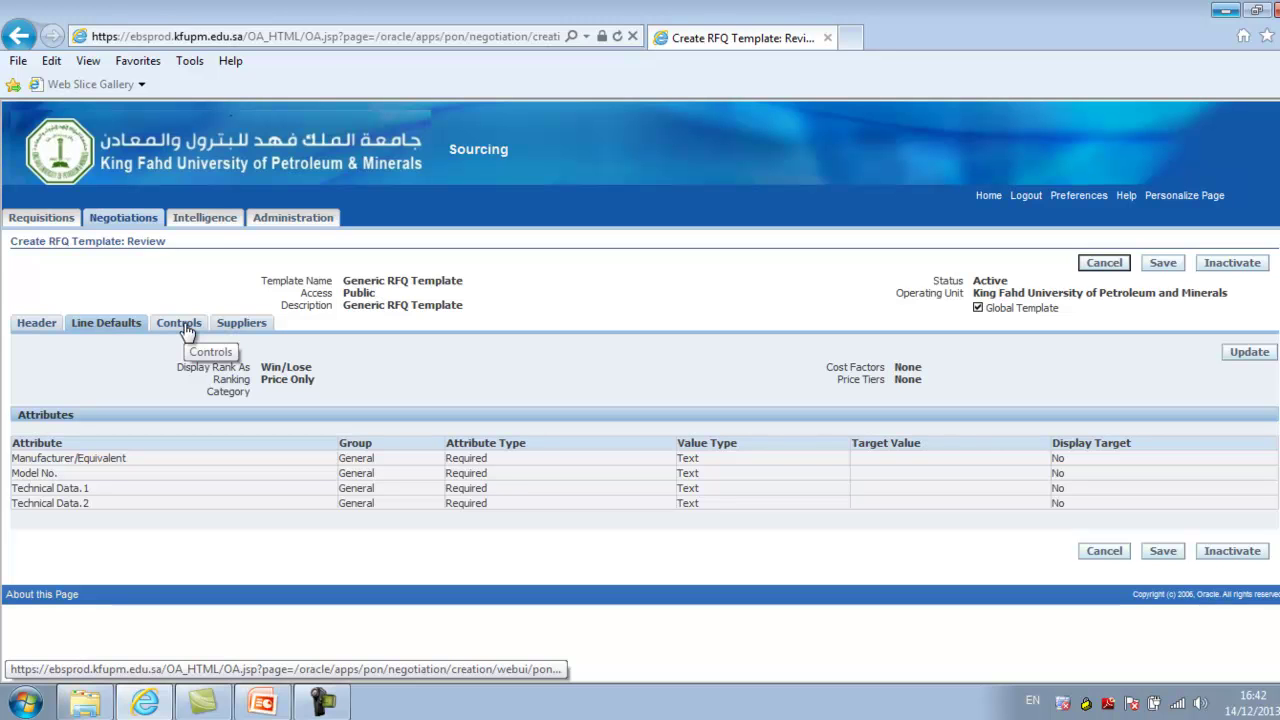
click(185, 326)
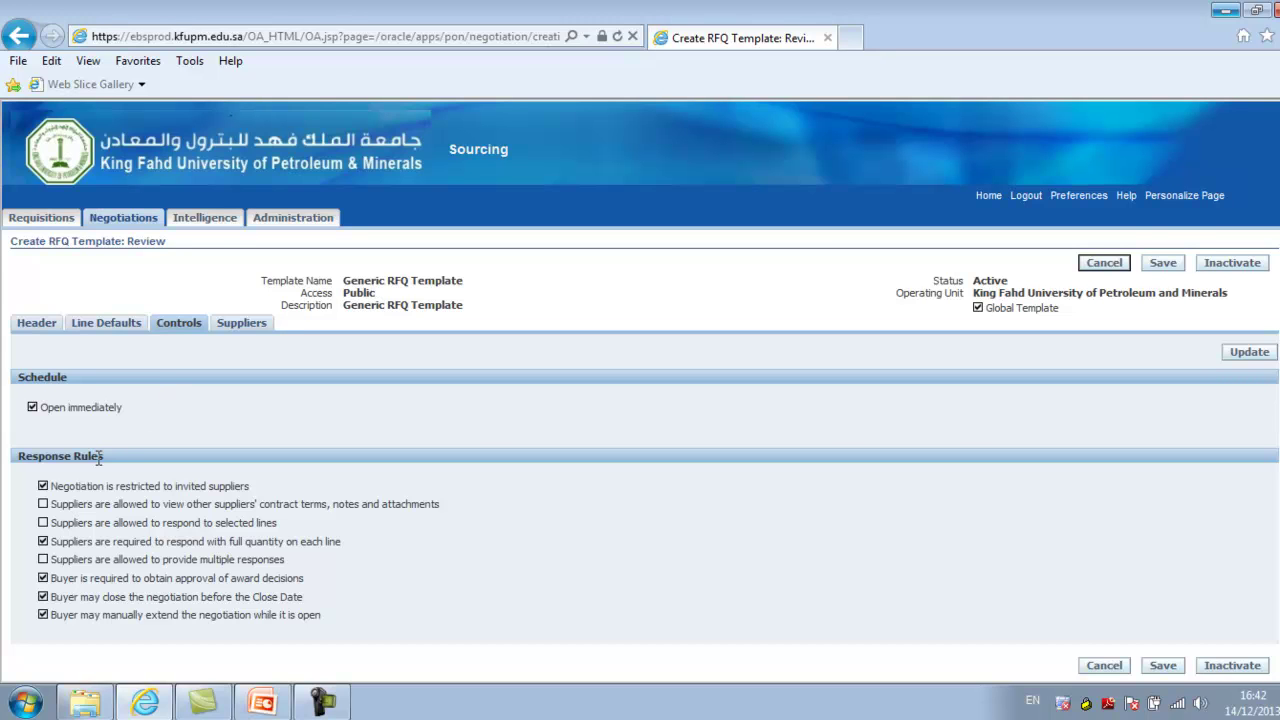
Check the template's empty Suppliers list and cancel out of the template without saving
click(241, 323)
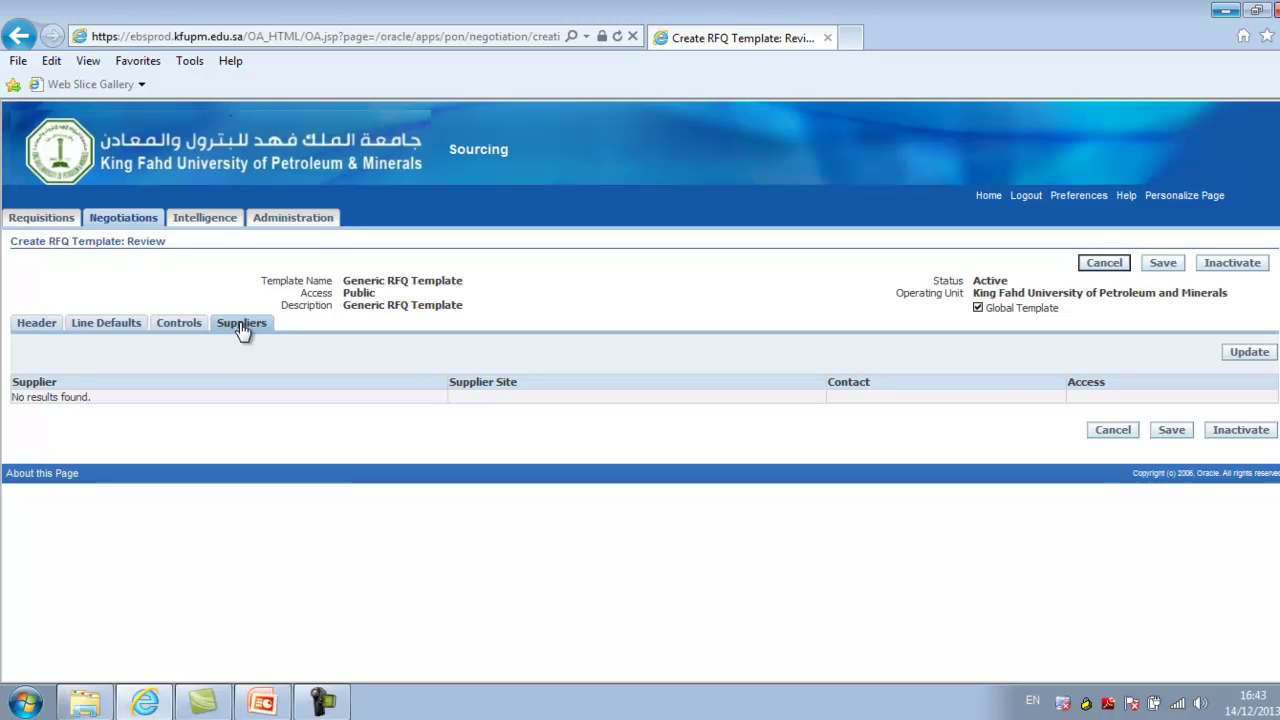
click(1108, 433)
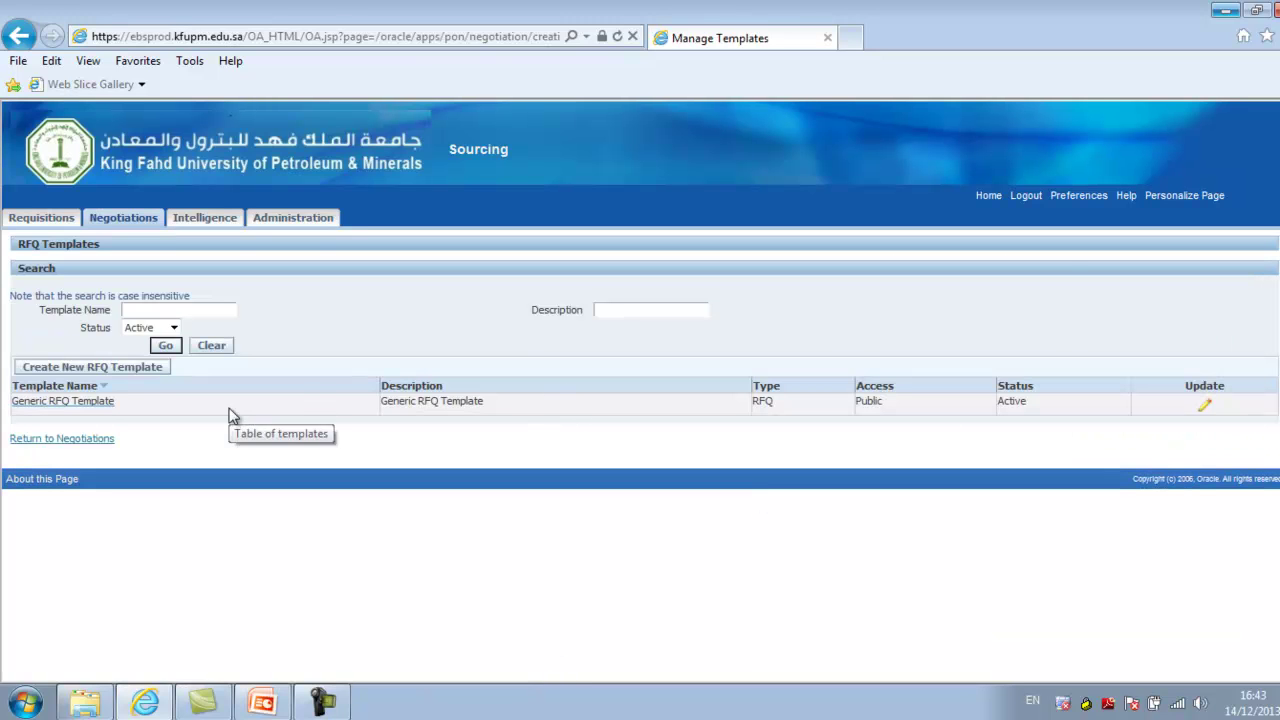
Use Return to Negotiations on Manage Templates to reach the Sourcing home page
click(88, 440)
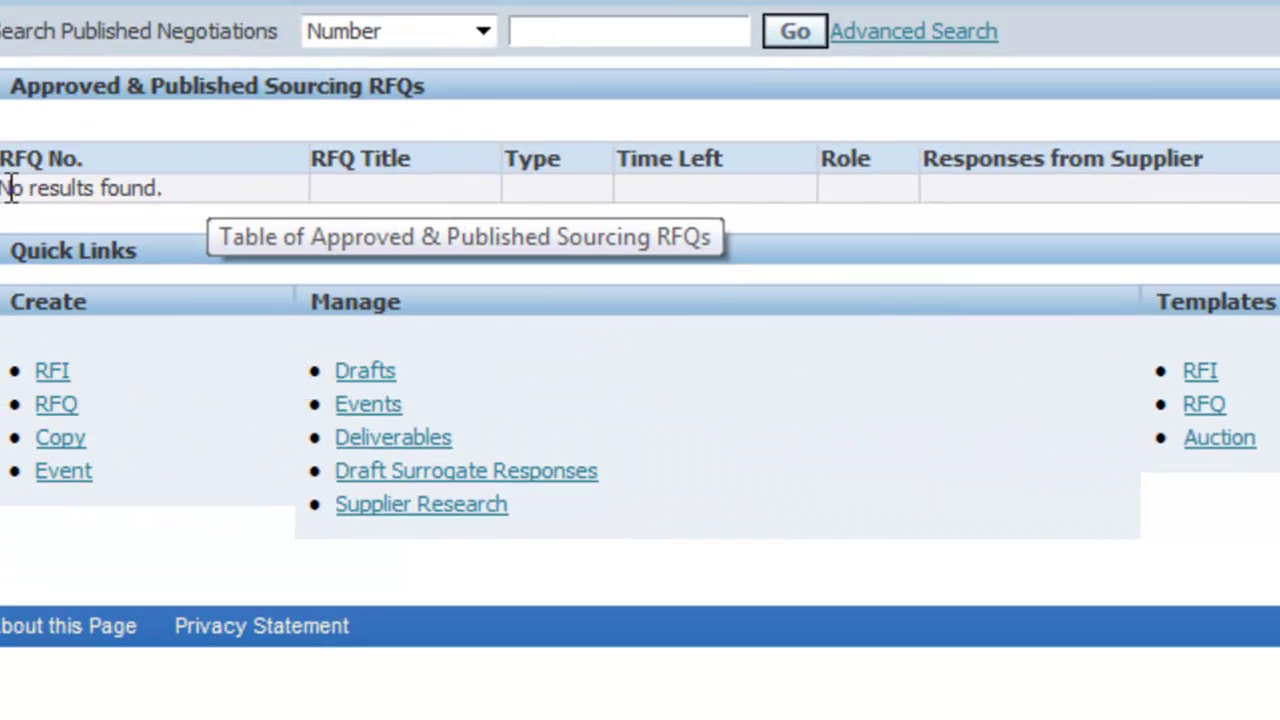
Note 'No results found.' under Approved & Published RFQs, then open draft 3110: Testing RFQ
drag(25, 190, 205, 191)
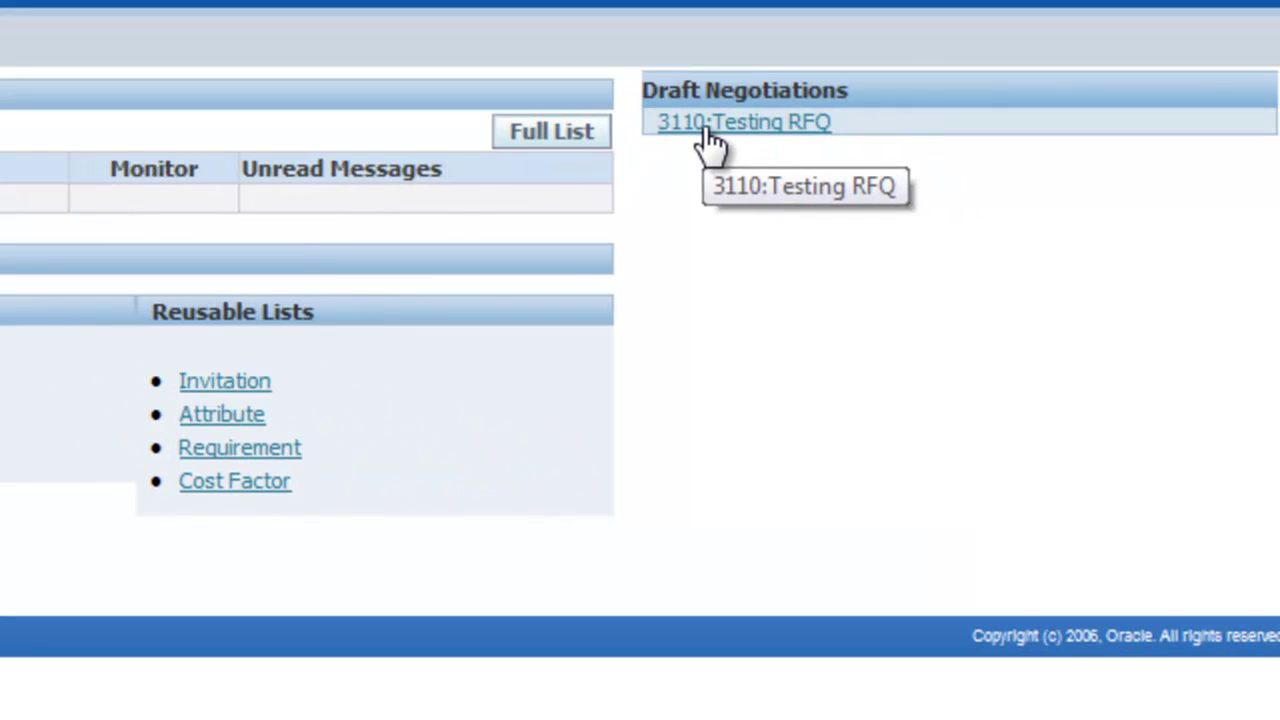
click(706, 128)
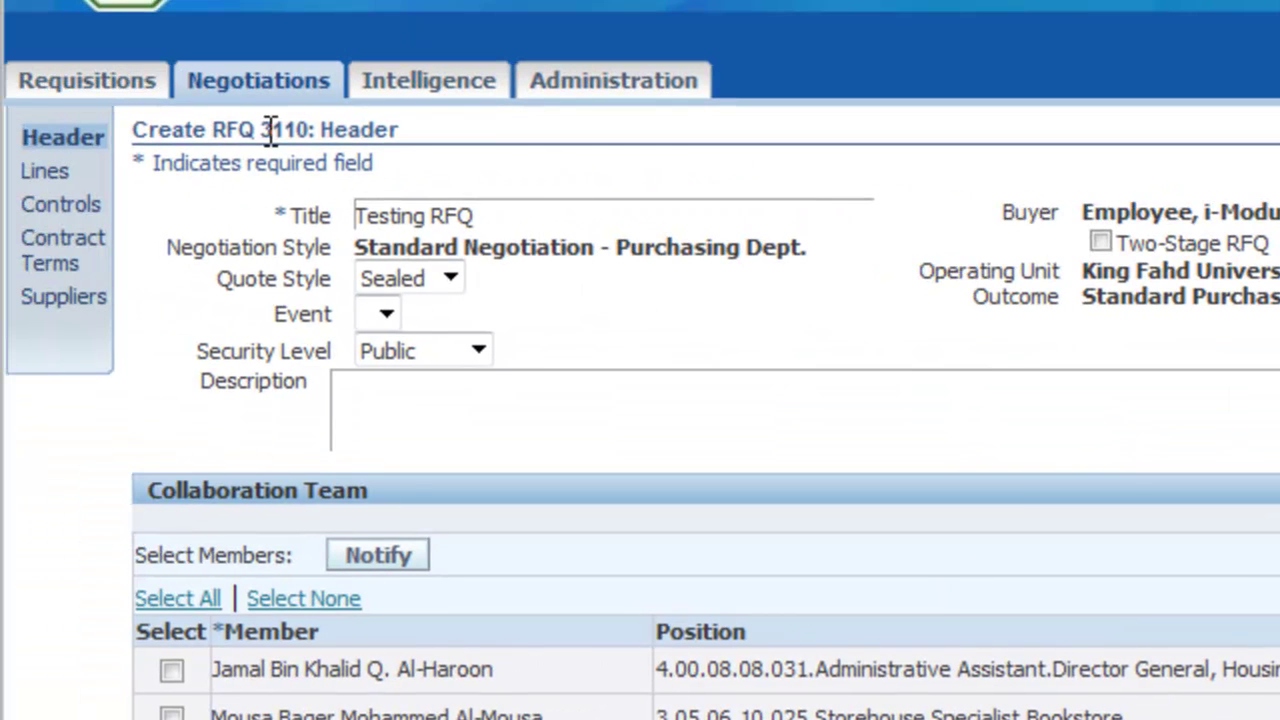
Select all three collaboration team members on the RFQ 3110 header page
drag(262, 129, 398, 129)
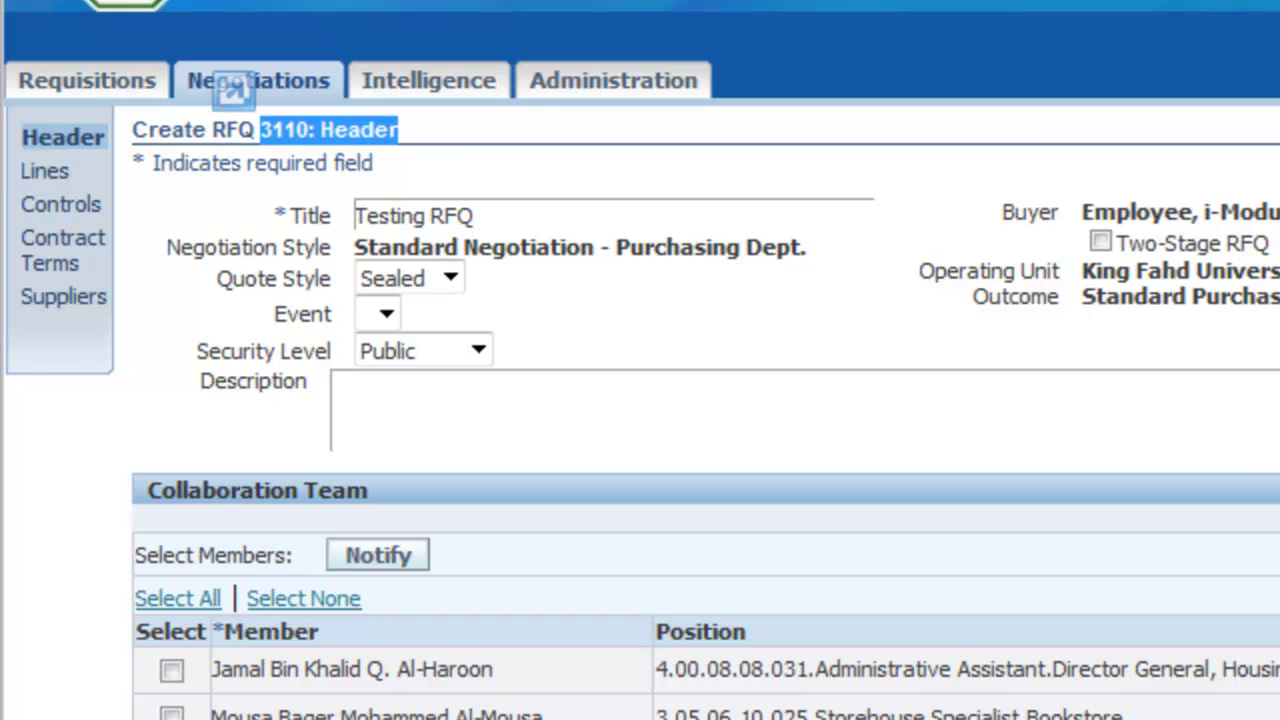
click(164, 599)
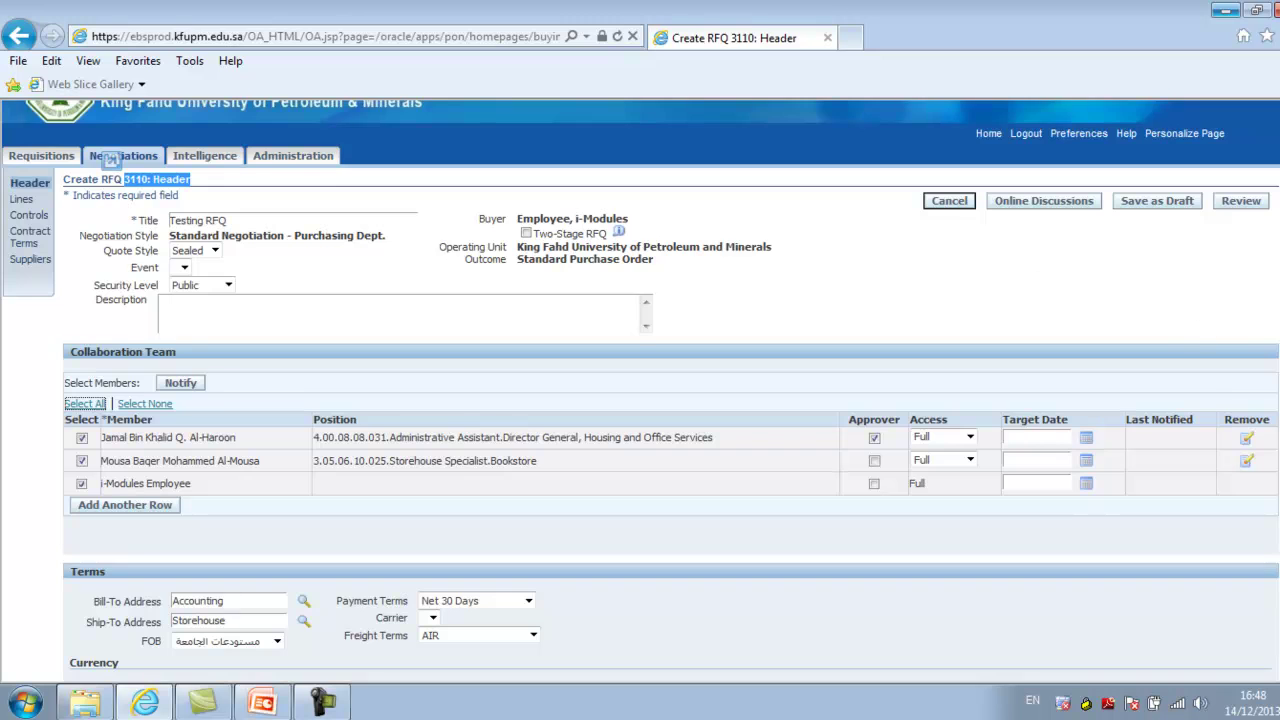
scroll(700, 370, down, 1)
scroll(670, 390, down, 3)
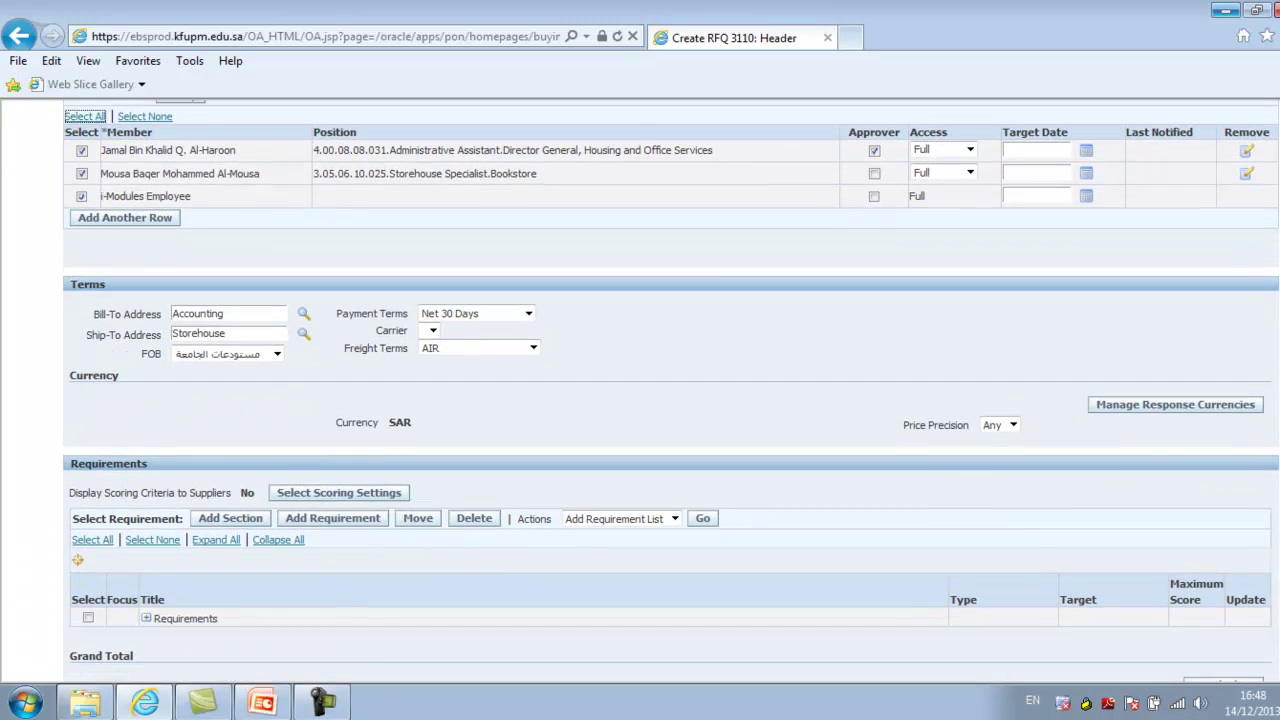
scroll(755, 350, down, 2)
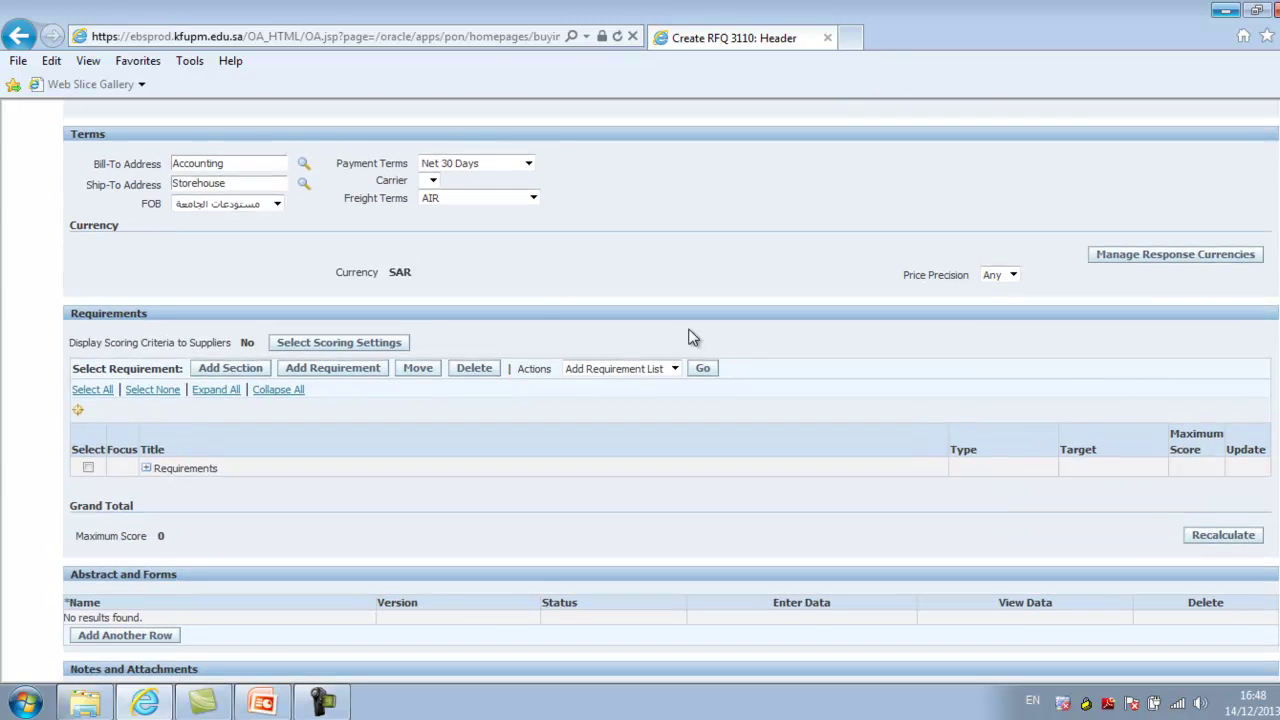
drag(148, 322, 72, 320)
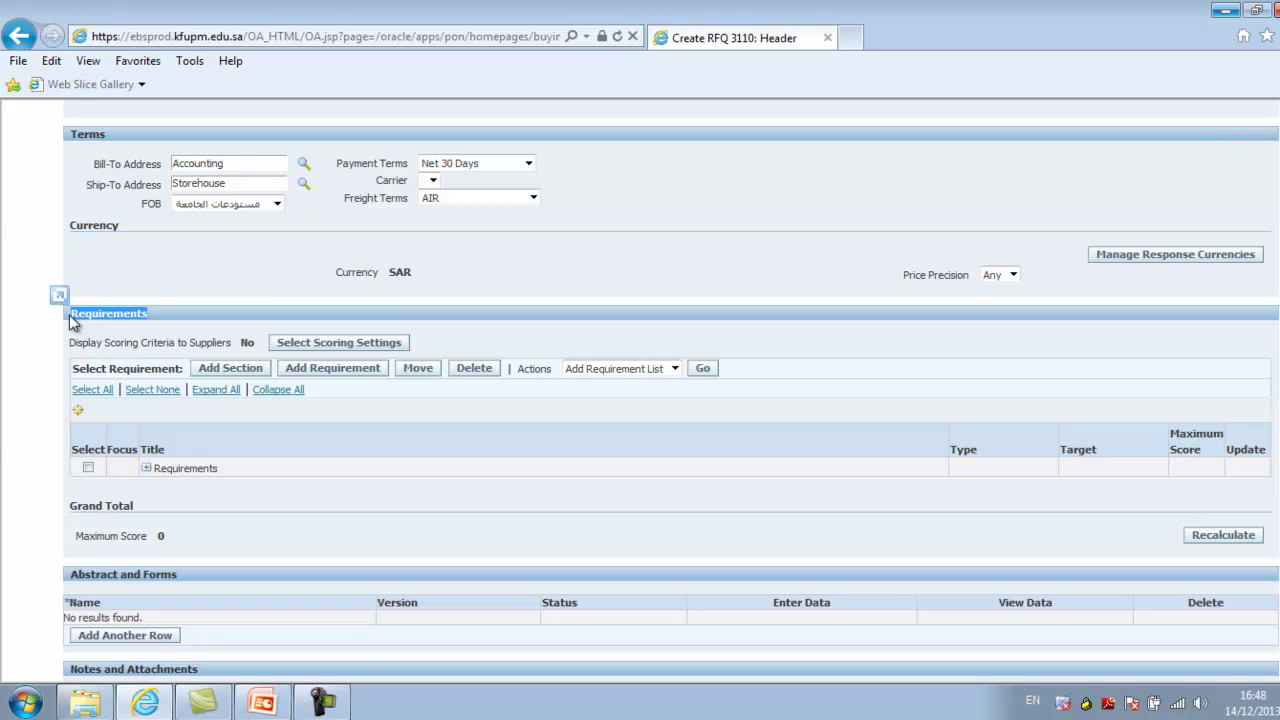
Expand the Local RFQ General Requirements questions, click into Note to Suppliers, then go via Lines to Controls
click(146, 468)
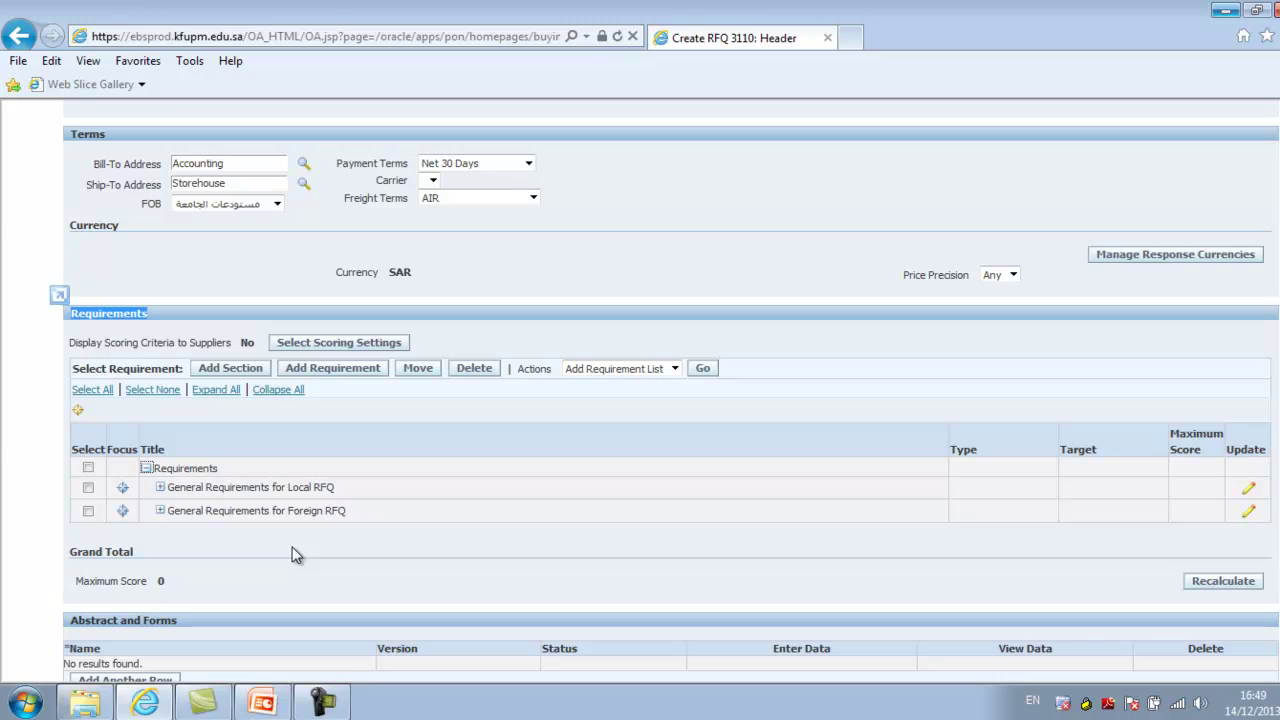
click(160, 488)
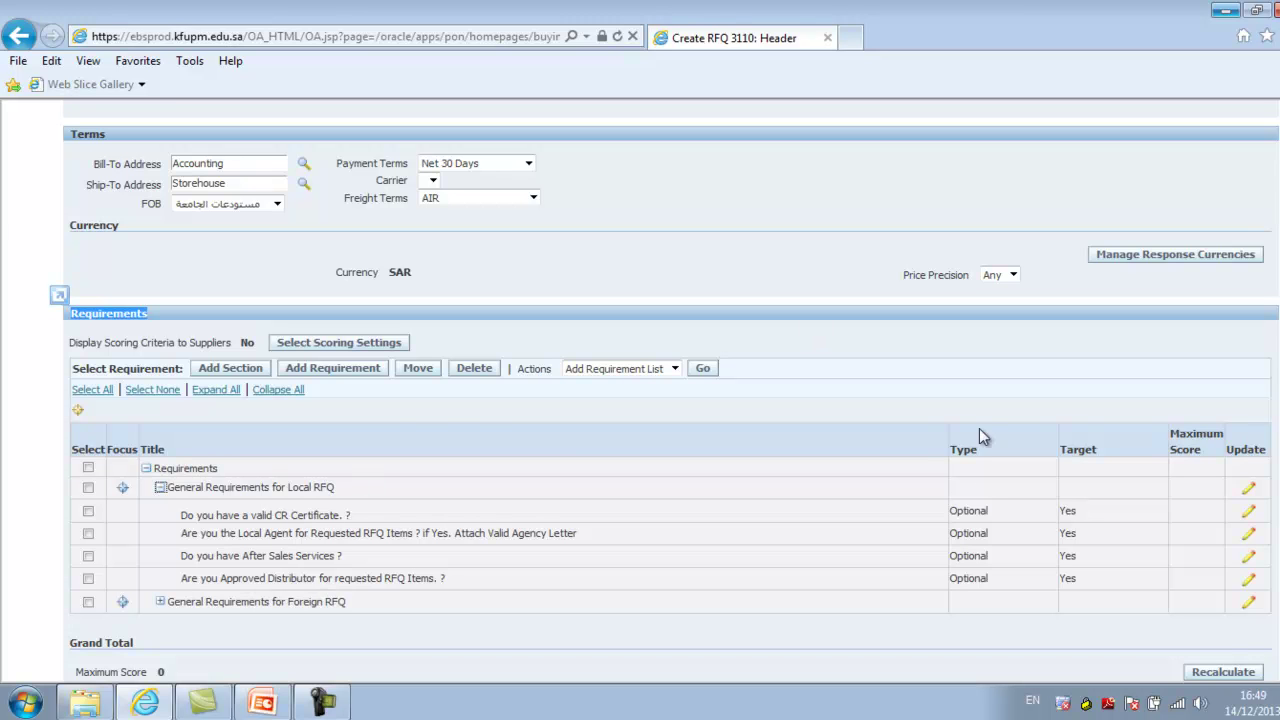
scroll(671, 391, down, 5)
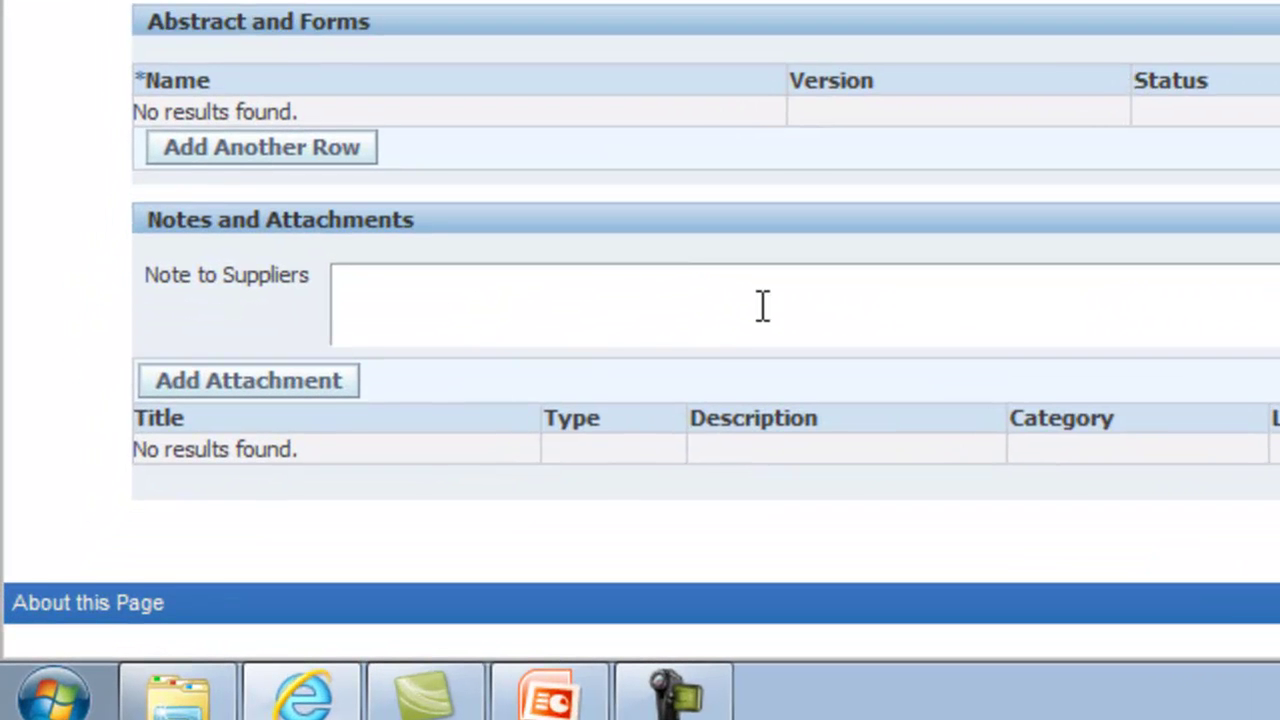
click(762, 305)
scroll(640, 320, up, 15)
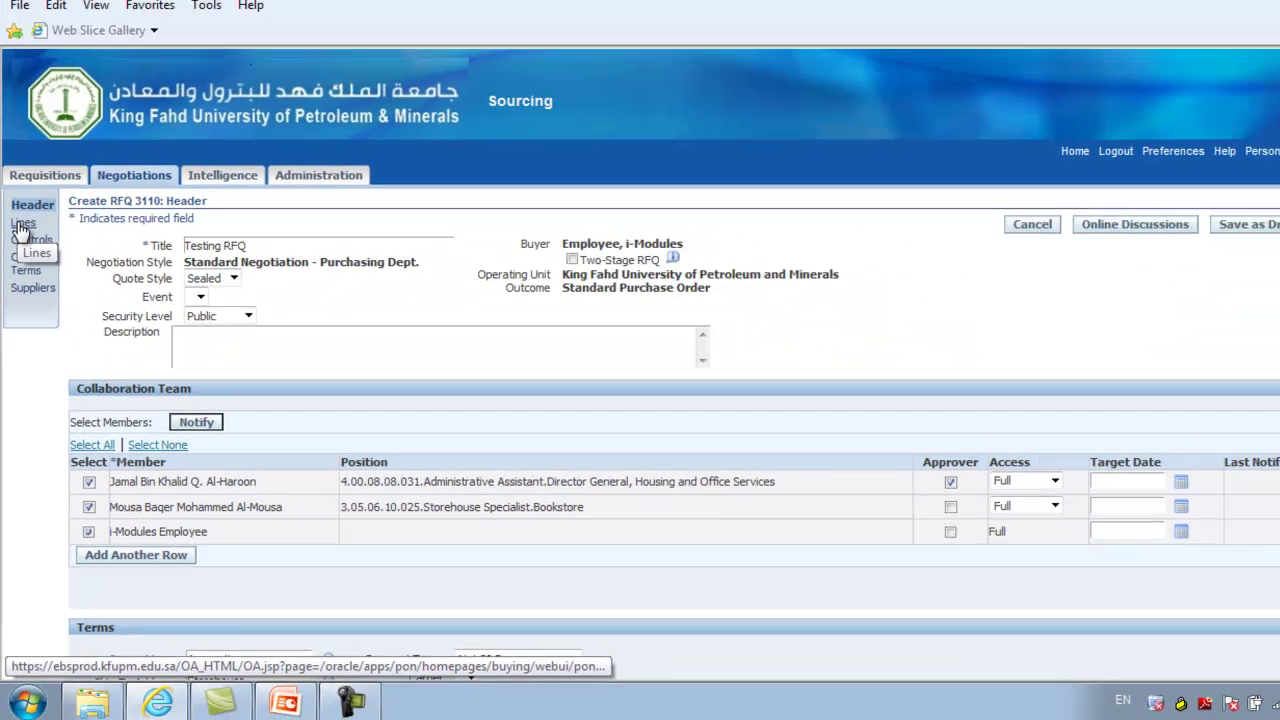
click(20, 265)
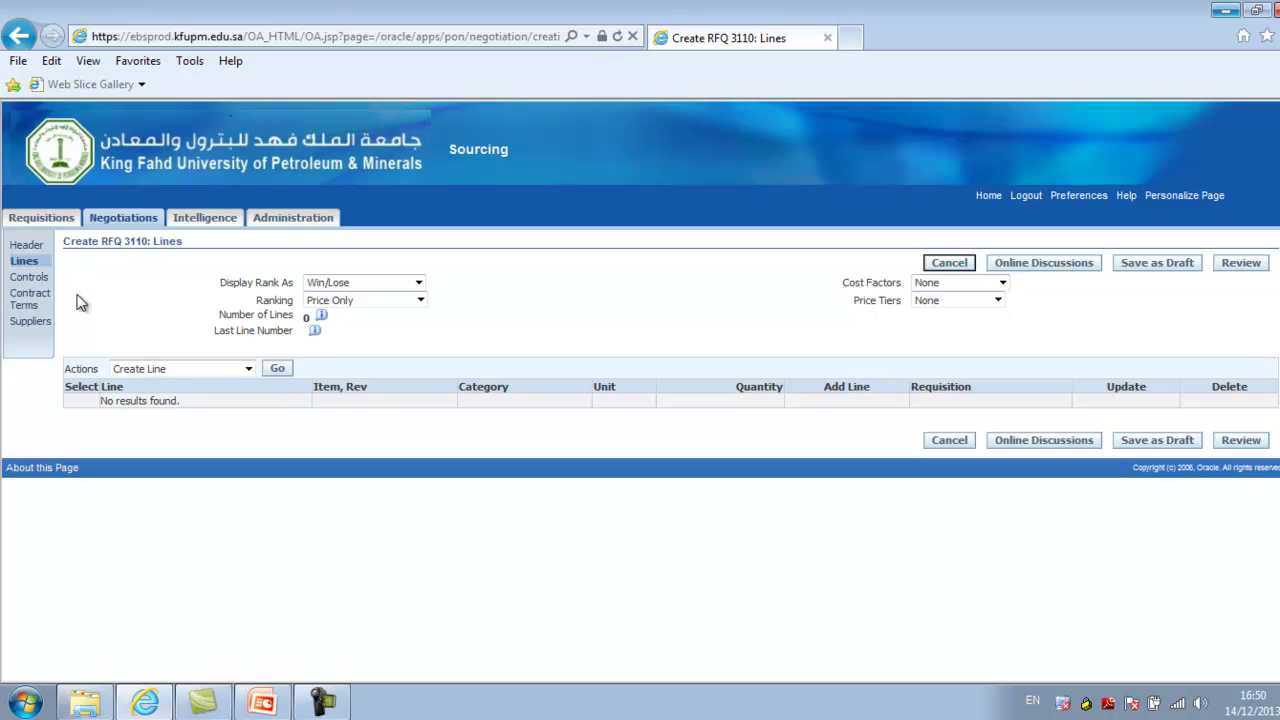
click(30, 277)
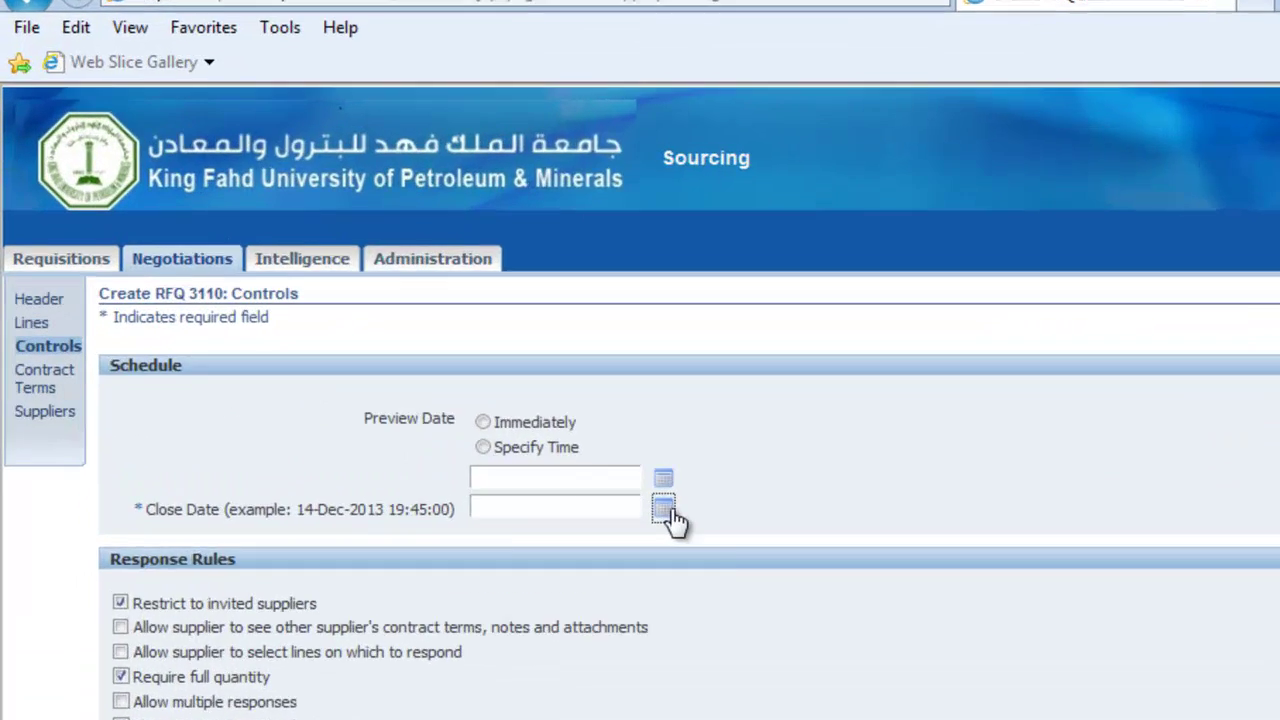
Set the close date to 16-Dec-2013 16:50:30 and the preview date to Immediately
click(664, 510)
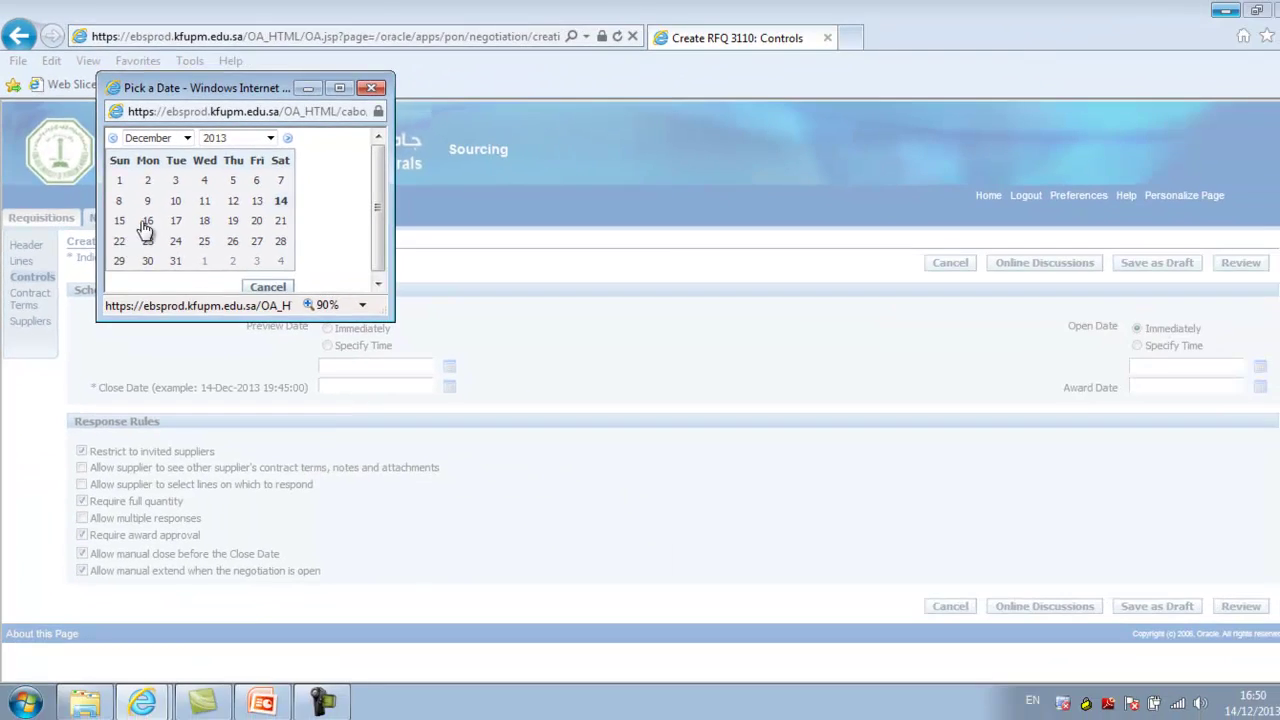
click(239, 275)
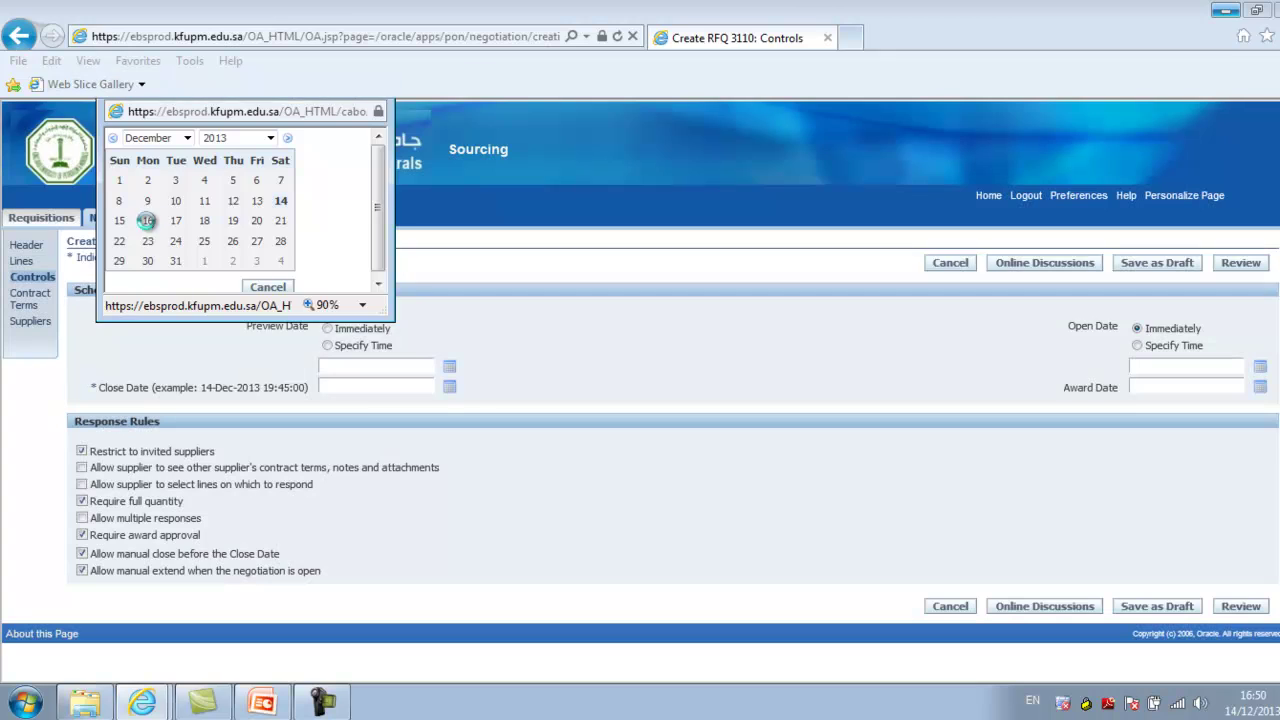
click(328, 328)
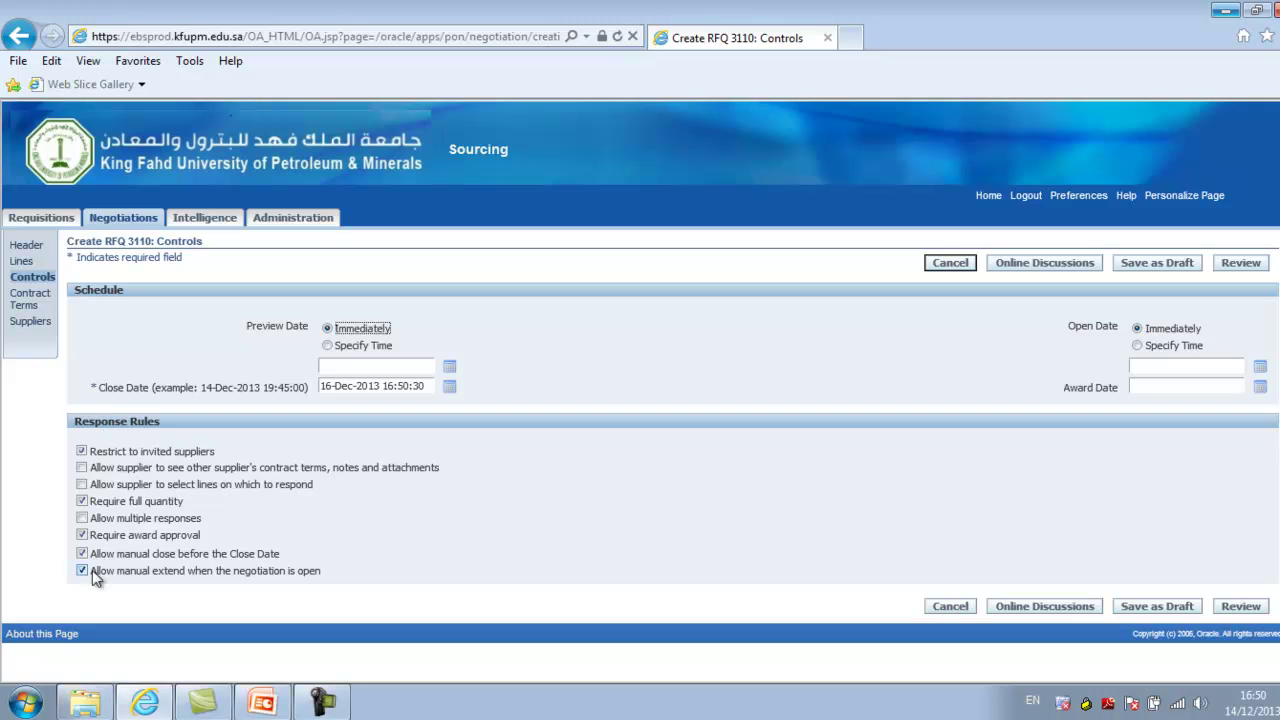
click(82, 451)
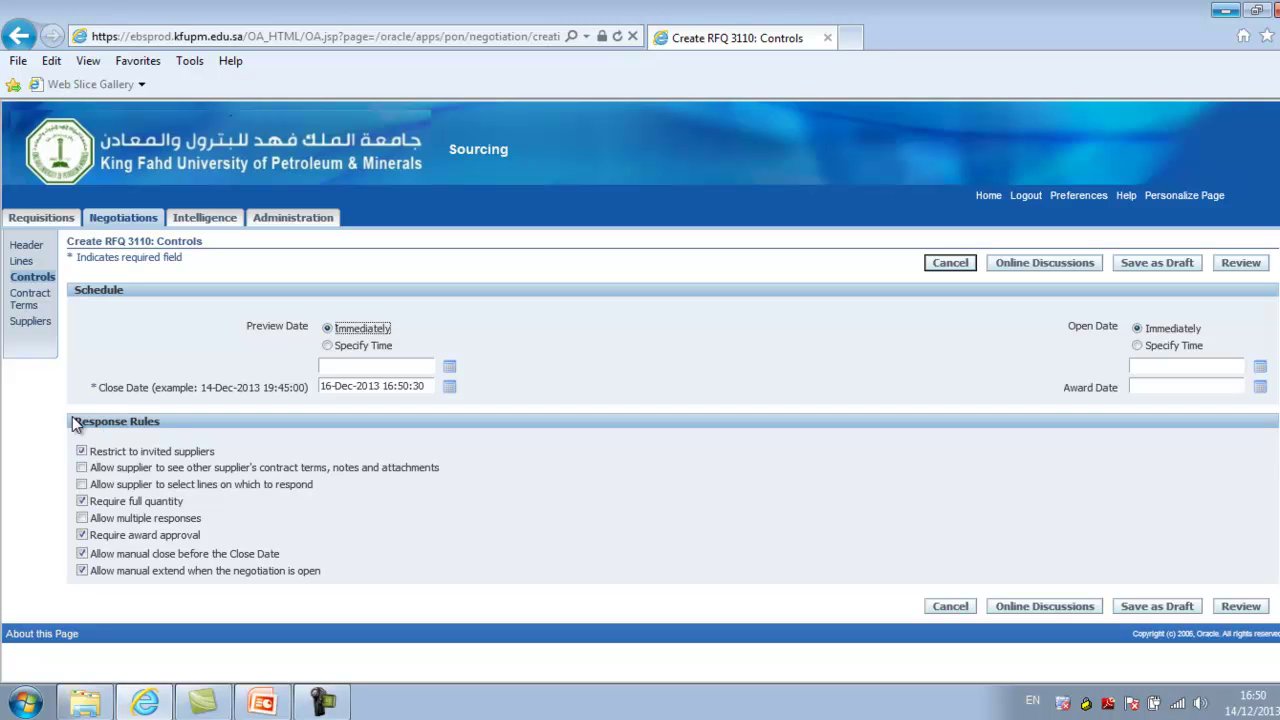
Apply the 'RFQ General Terms & Conditions' contract template to RFQ 3110's Contract Terms
click(26, 306)
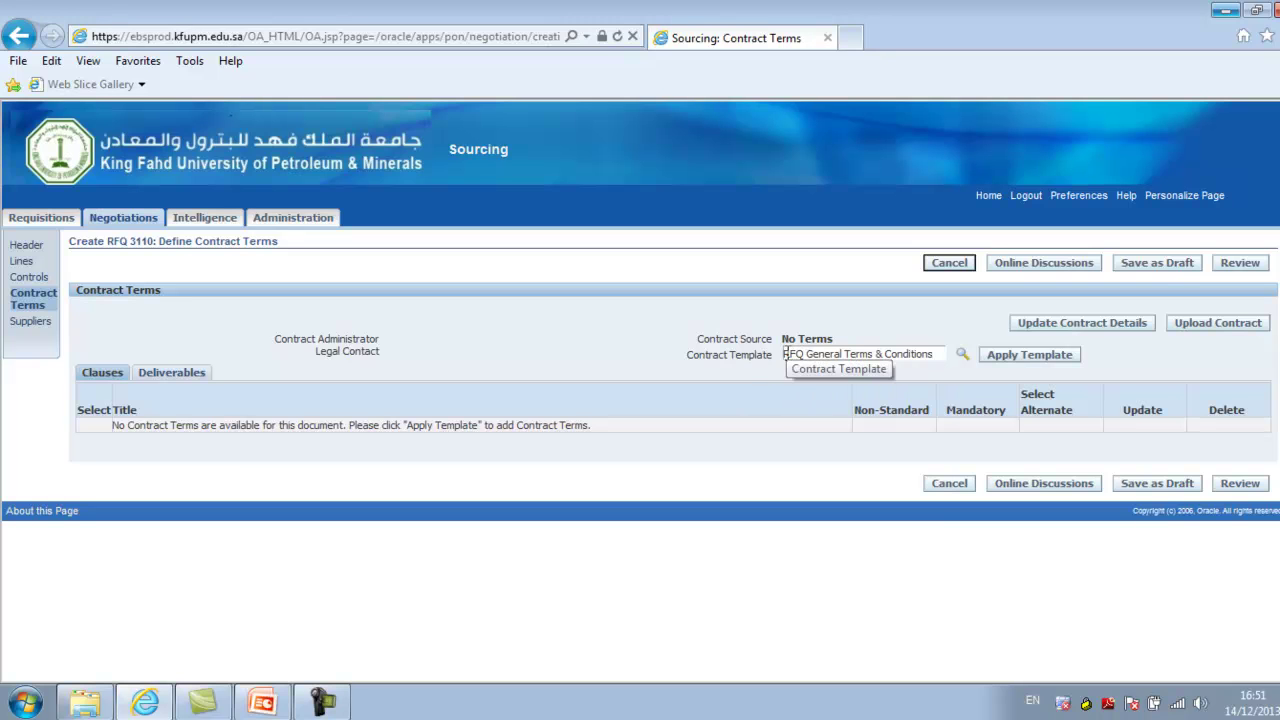
drag(786, 355, 934, 355)
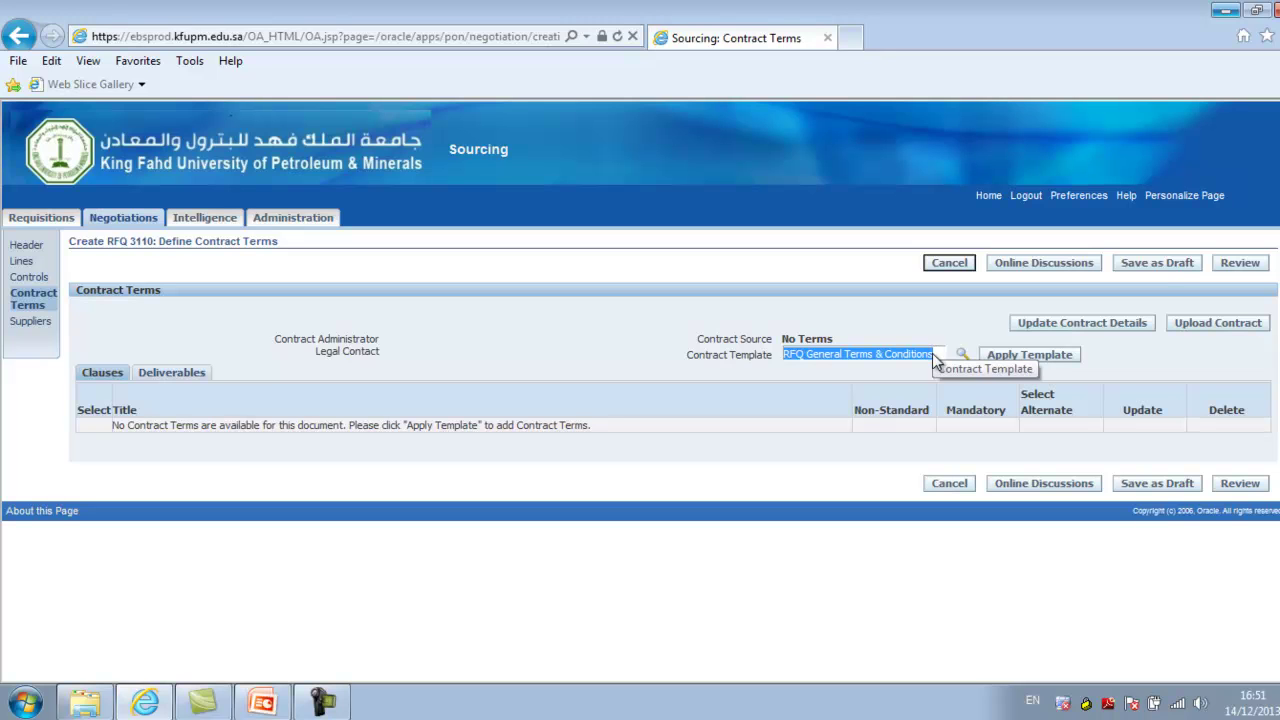
click(1008, 360)
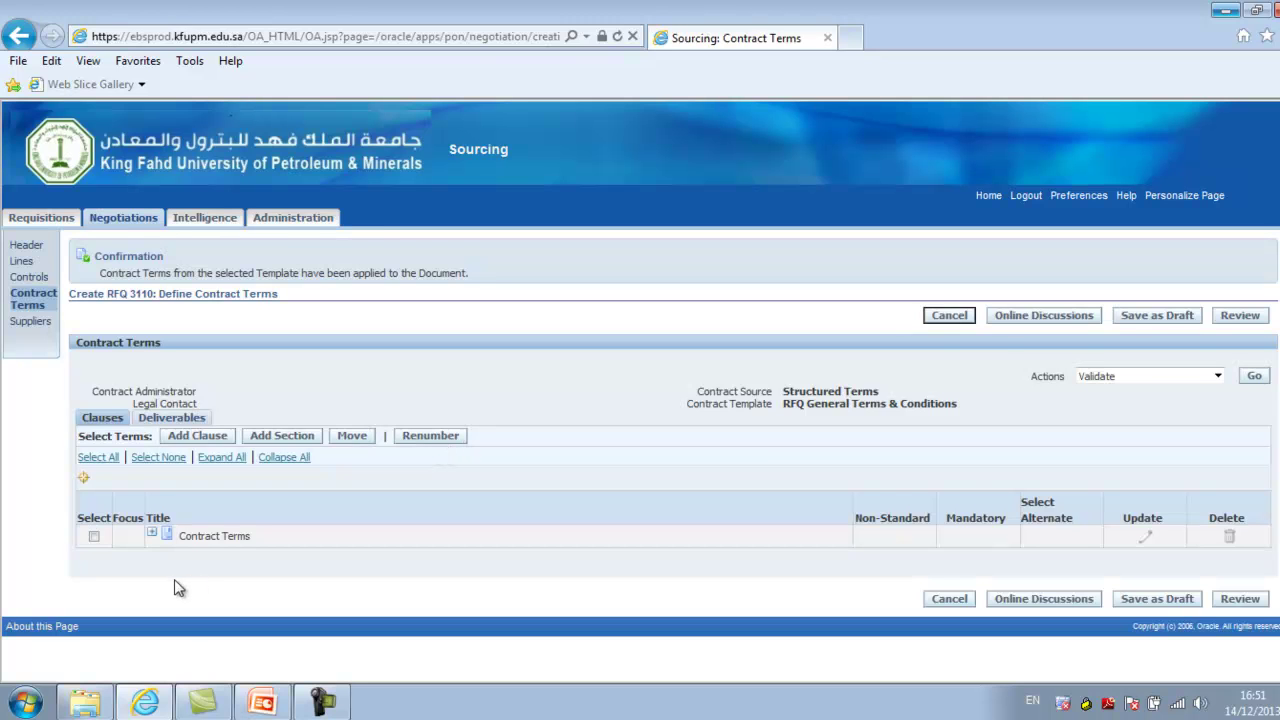
Browse the General Terms clauses, then show the six deliverables, Commercial Registration through Saudization (NITAQAT)
click(153, 537)
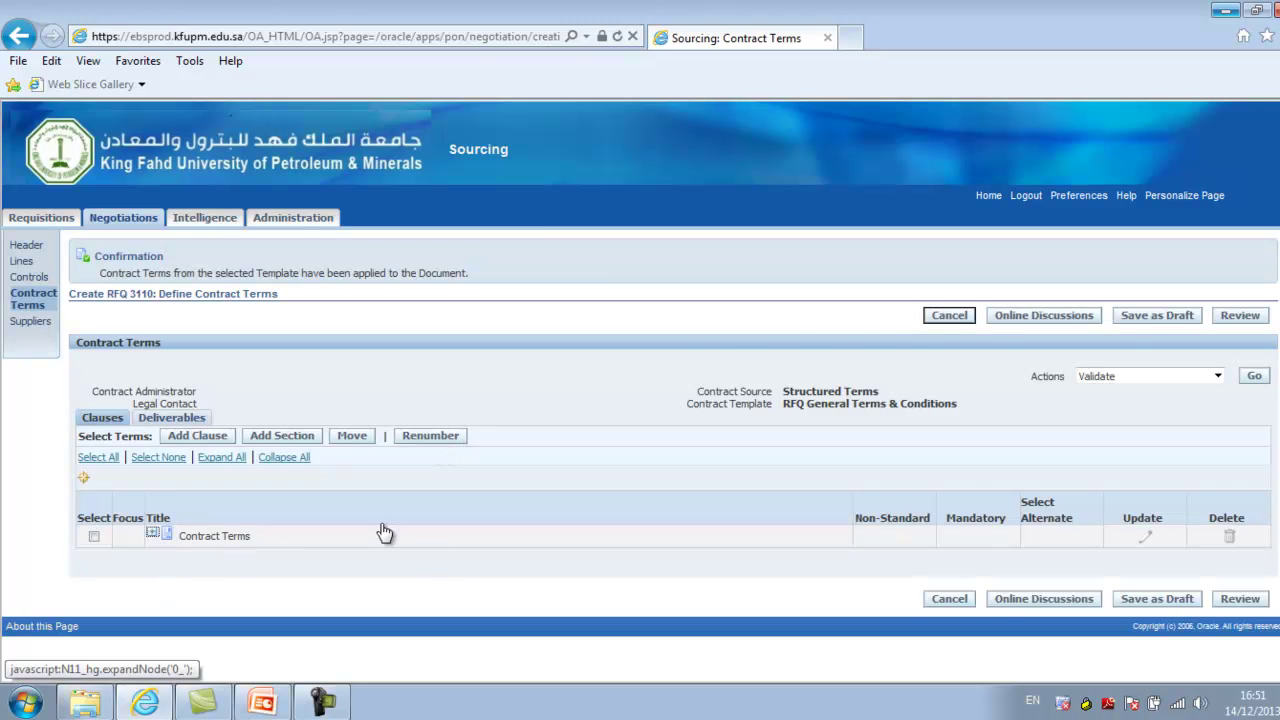
click(166, 507)
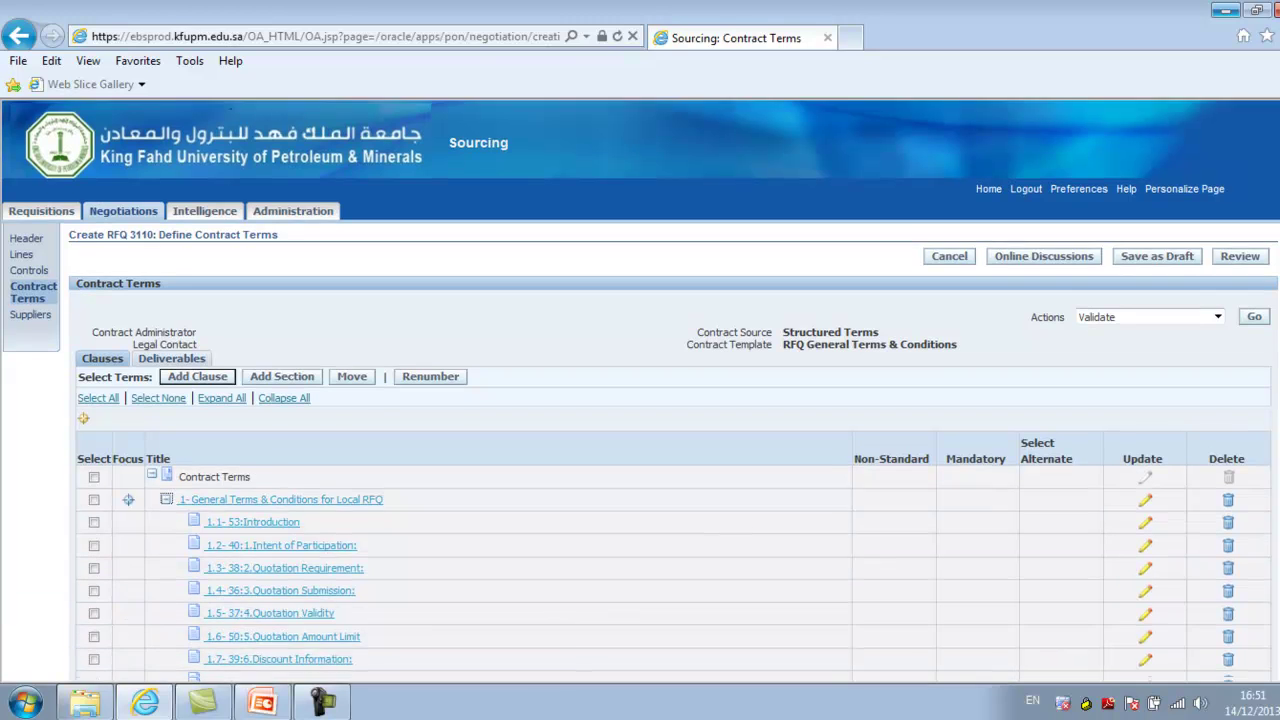
scroll(640, 400, down, 3)
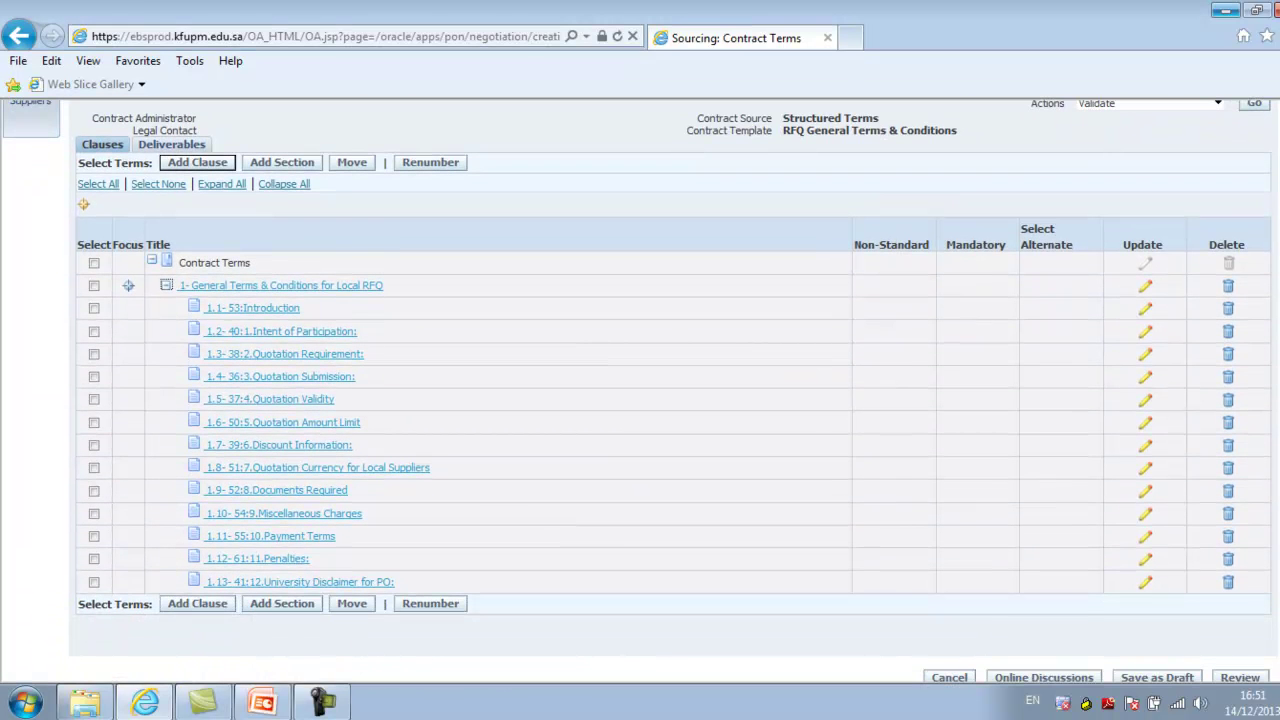
scroll(292, 305, up, 3)
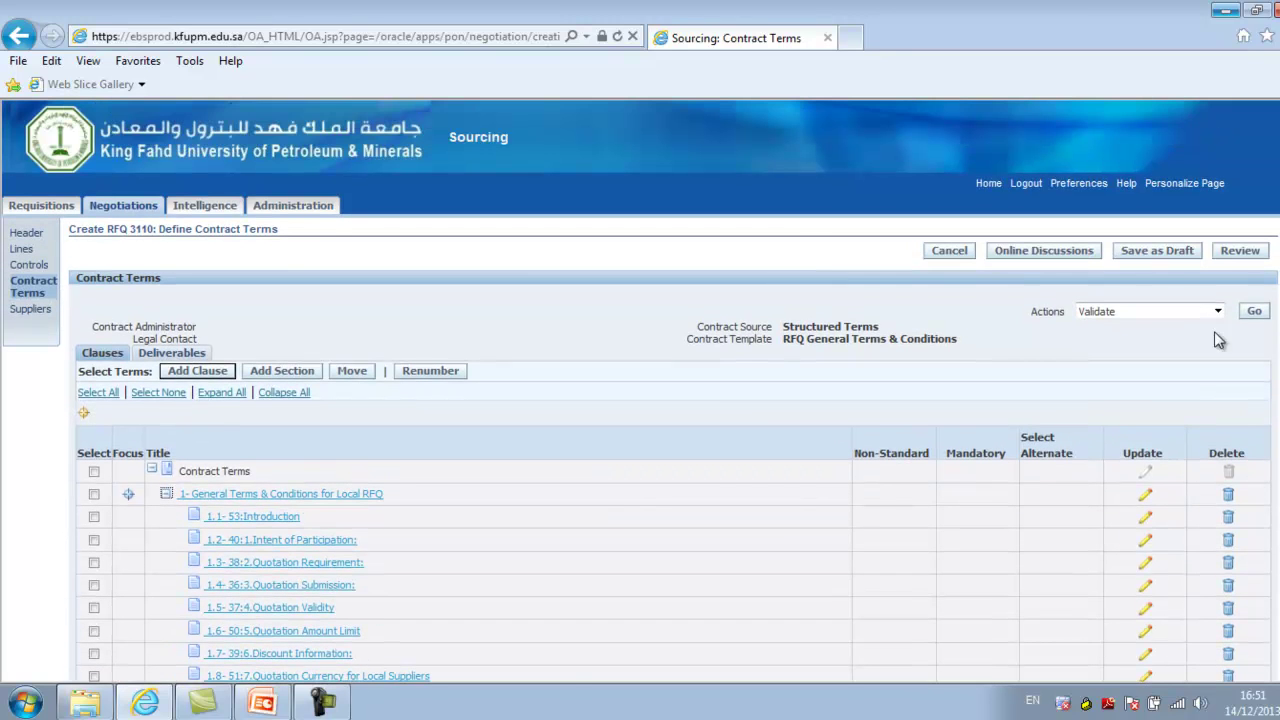
click(172, 353)
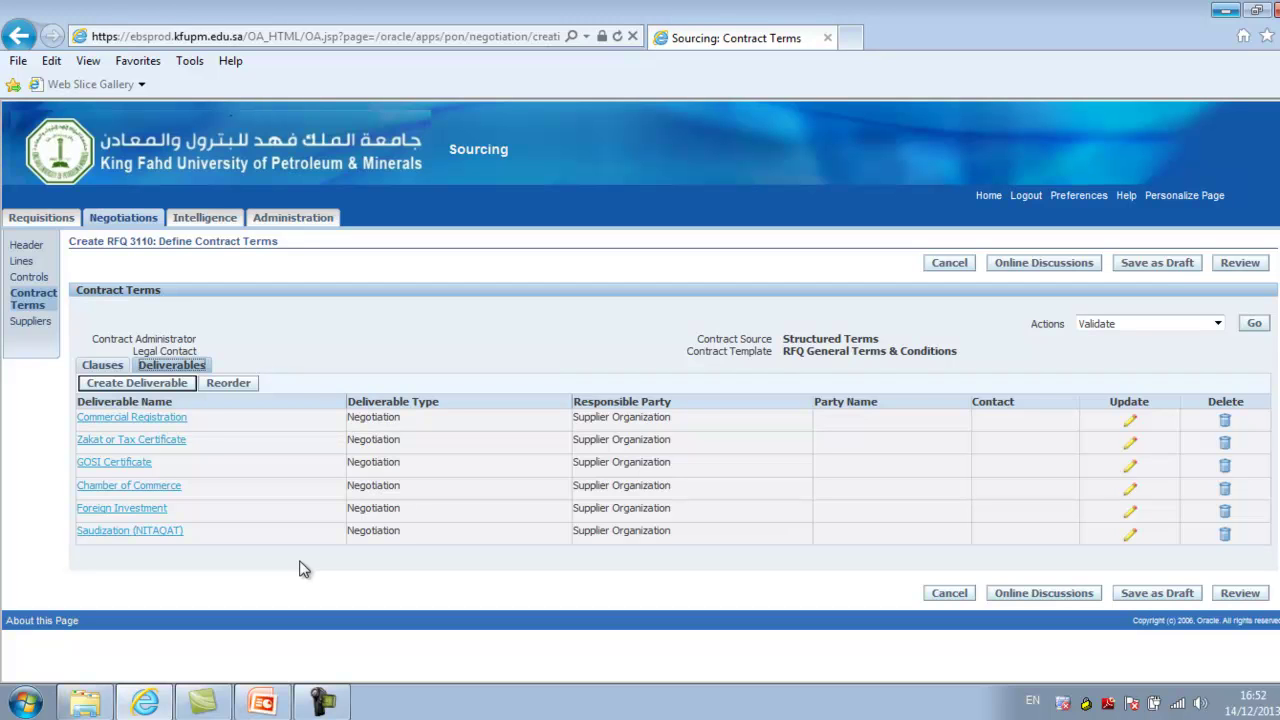
Search suppliers by name, invite WORLD CONTRACTING CORP. CO. to RFQ 3110, then return to Negotiations home
click(30, 322)
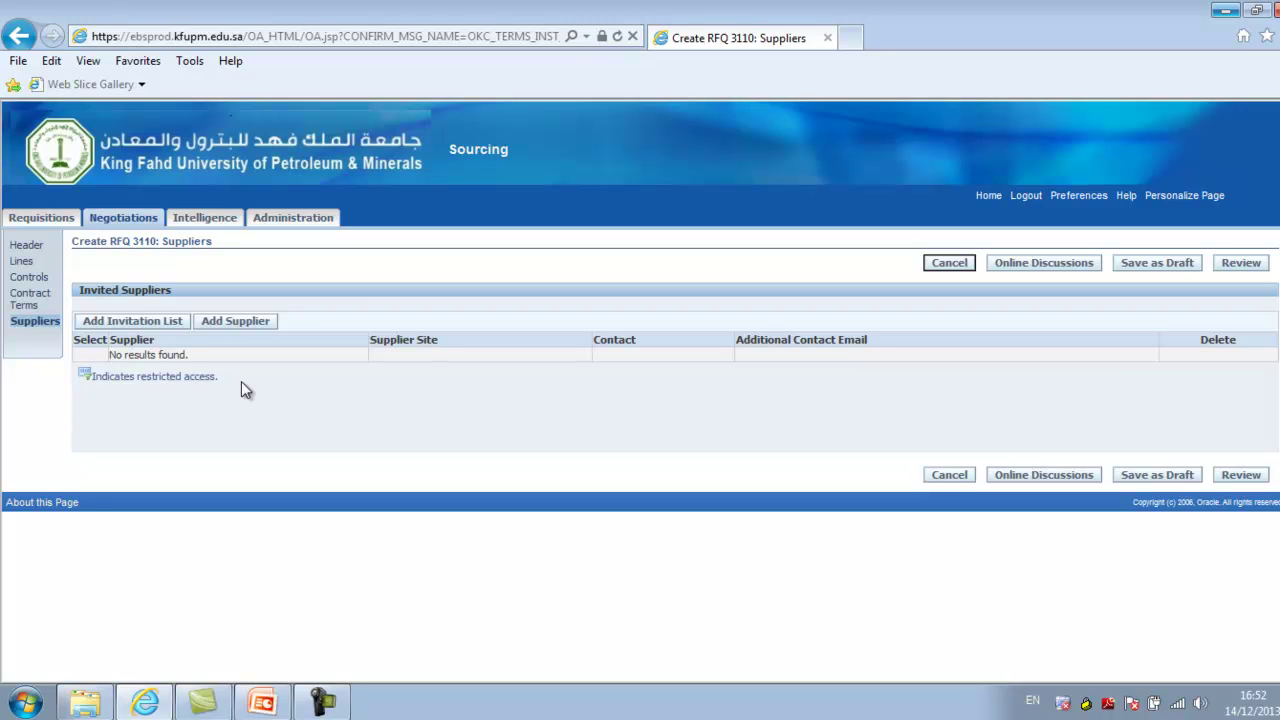
click(235, 326)
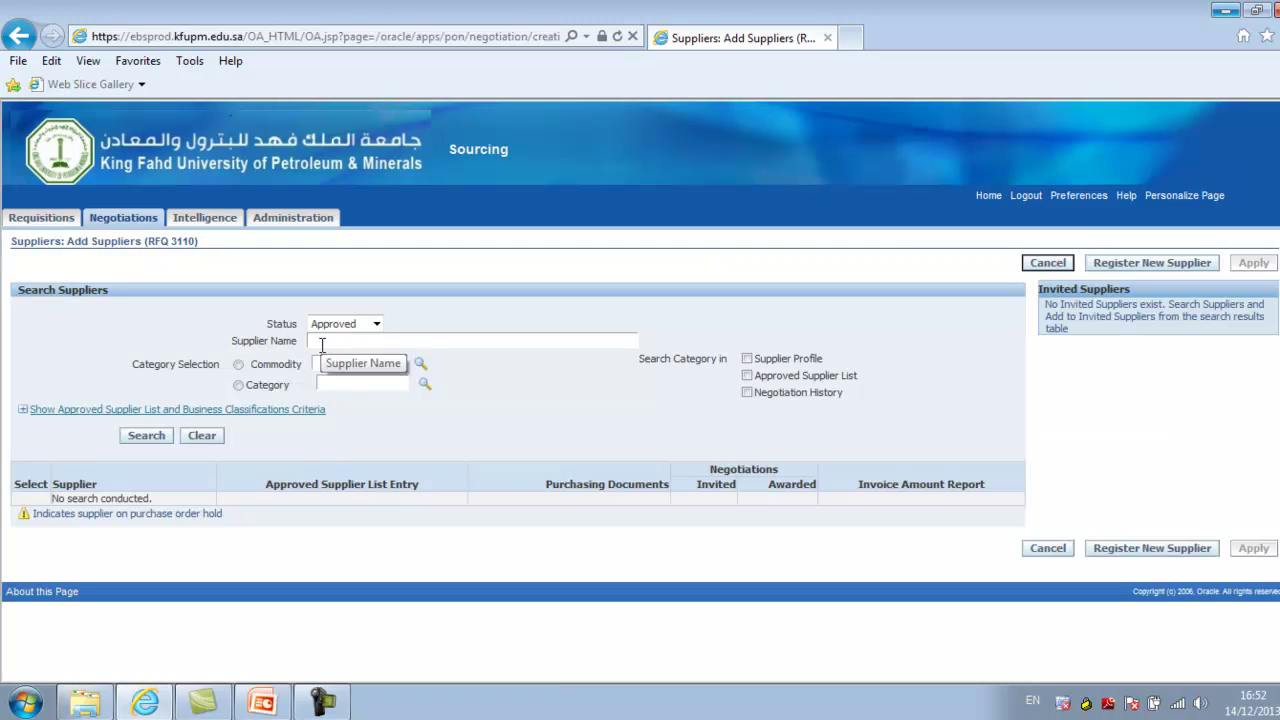
text(Wal%)
click(140, 436)
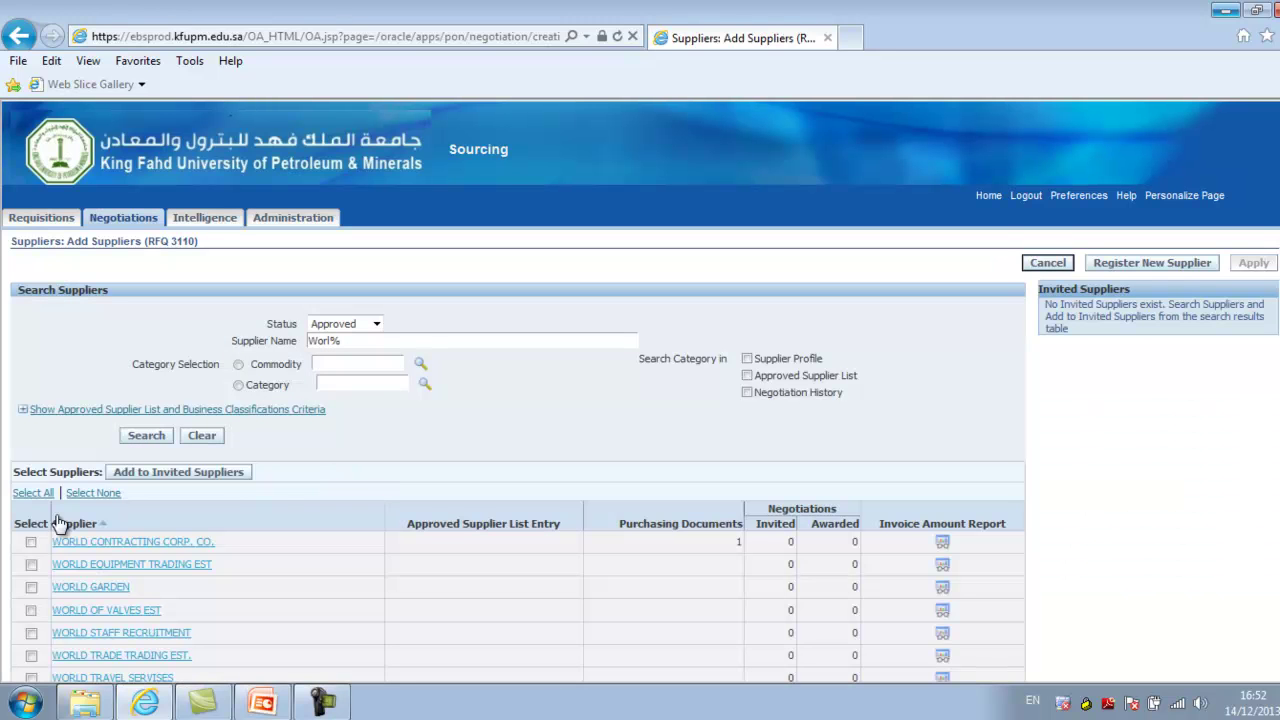
click(31, 543)
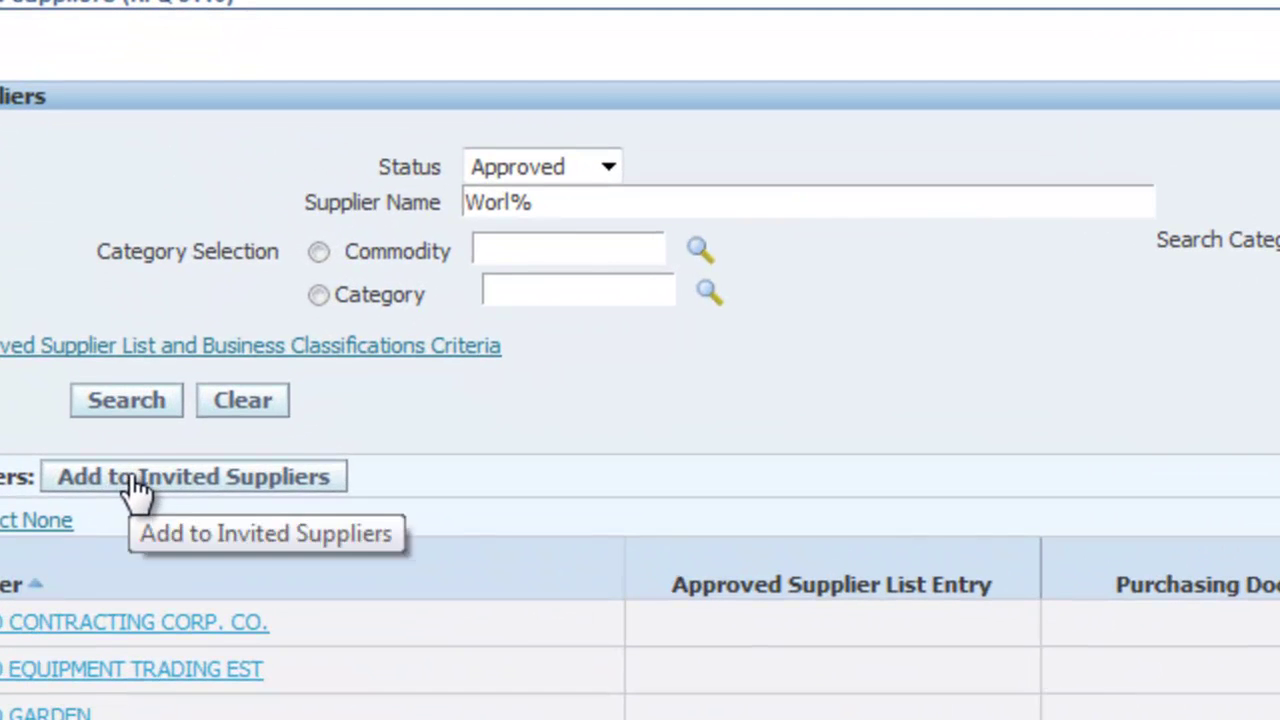
click(150, 472)
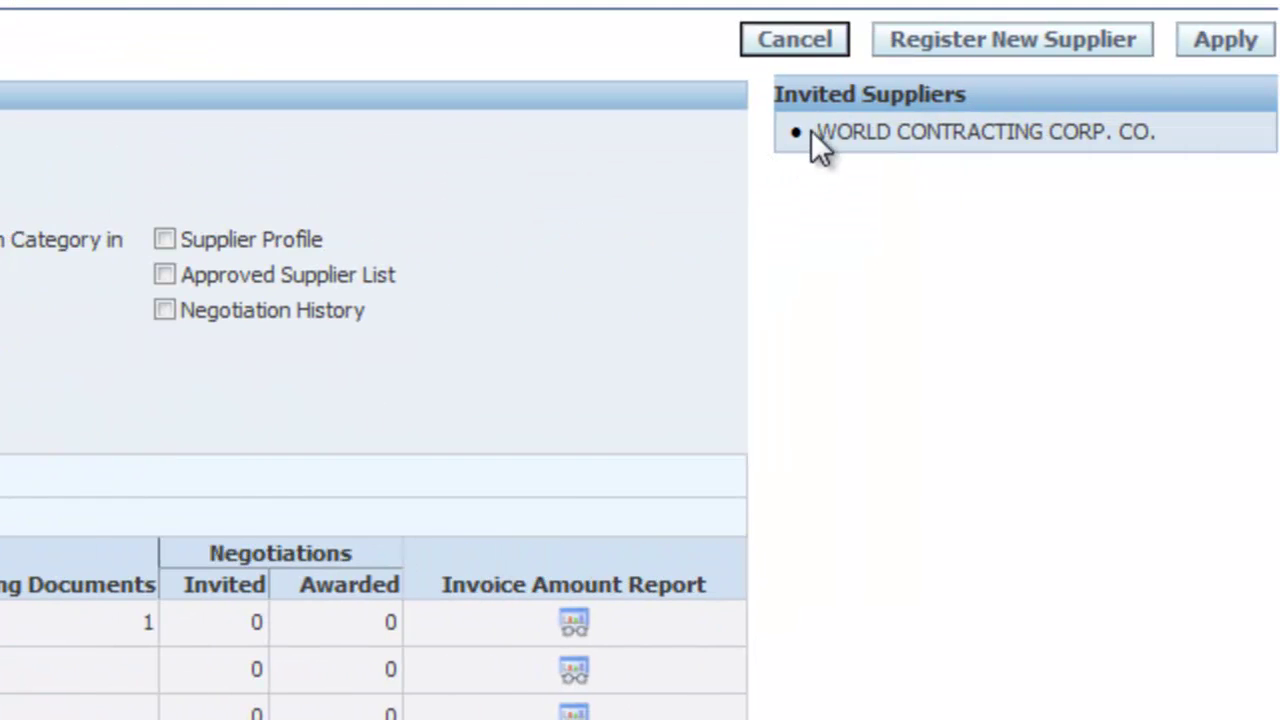
drag(820, 129, 1169, 131)
click(1075, 237)
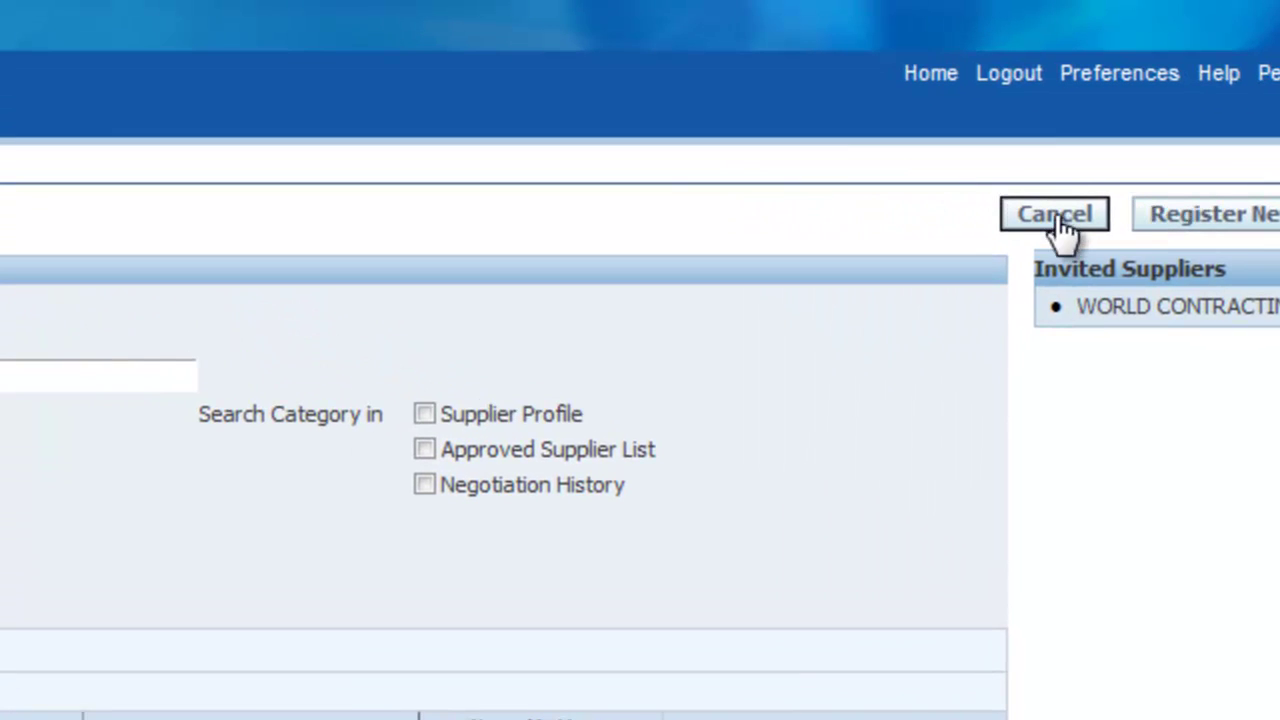
click(1058, 218)
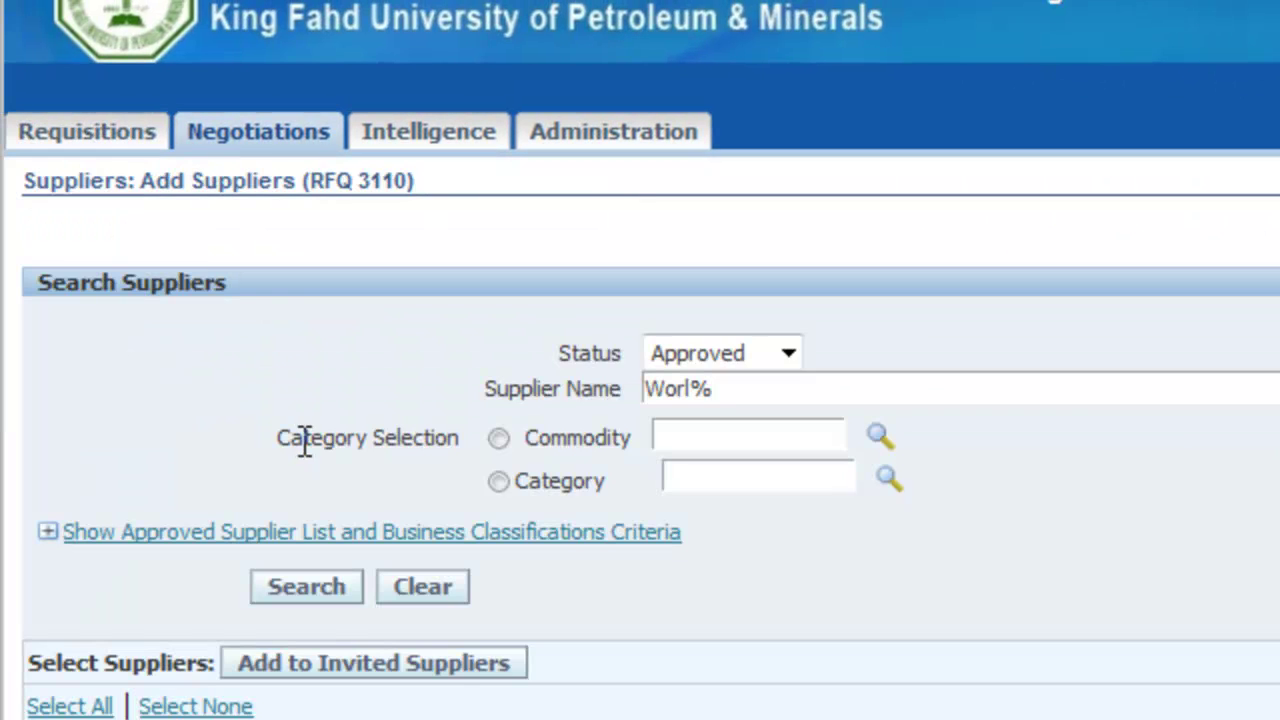
click(252, 140)
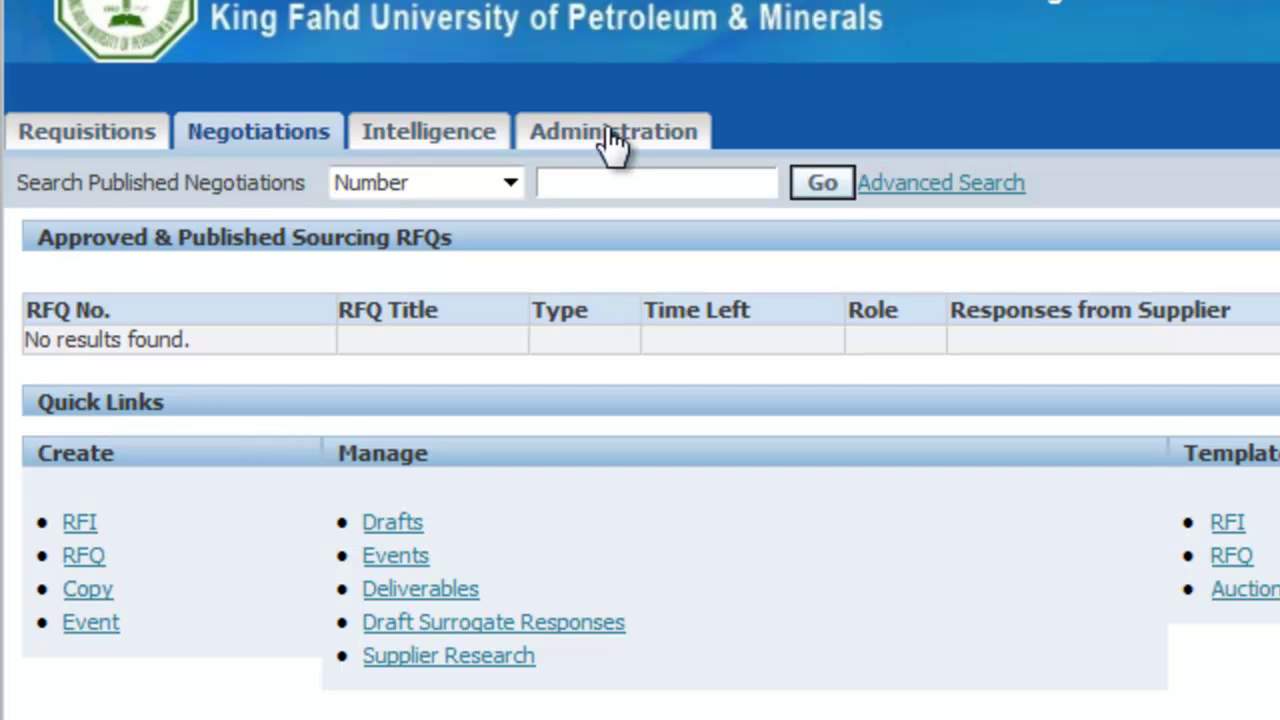
click(611, 140)
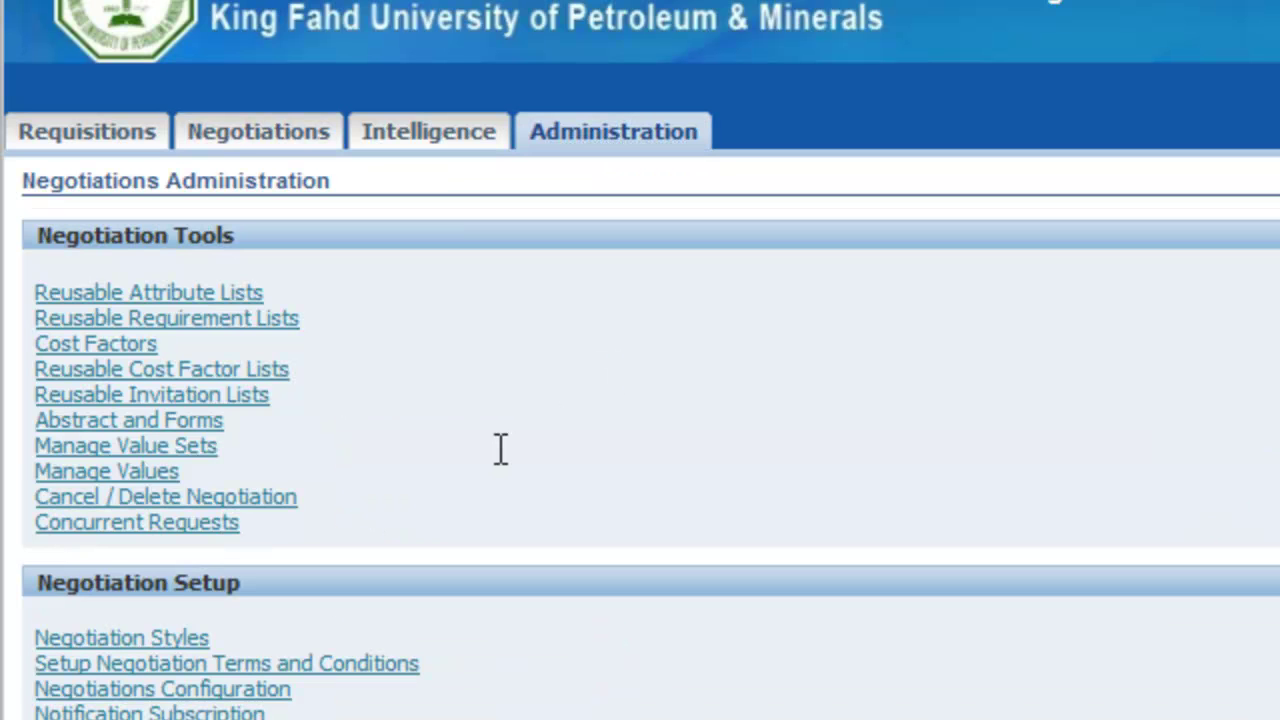
click(172, 512)
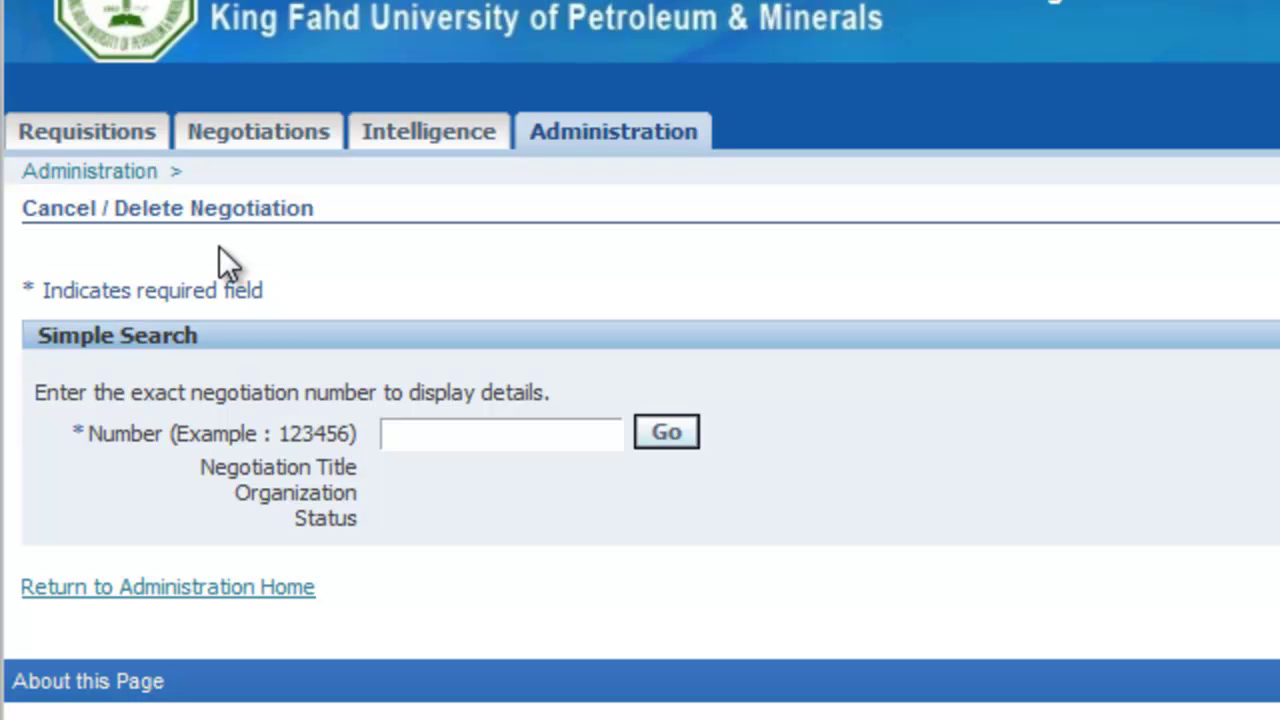
click(408, 440)
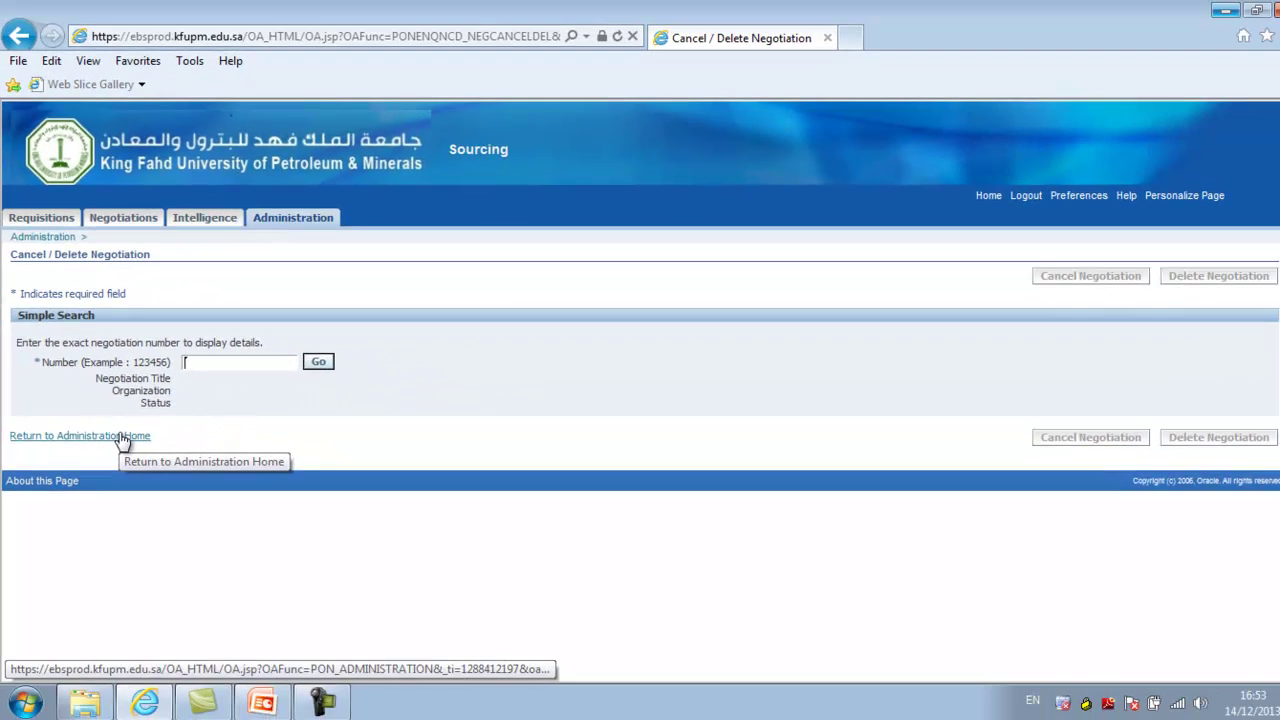
click(120, 437)
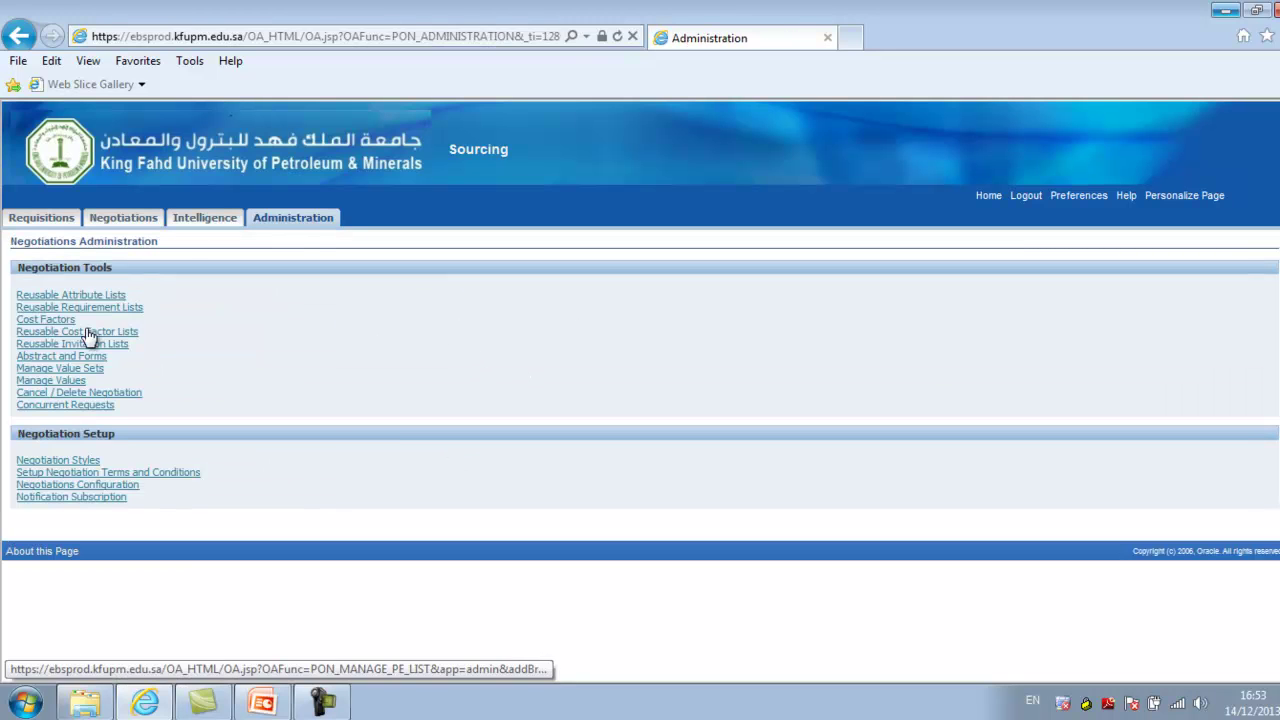
Open General Preferences and check the start page Responsibility list without changing it
drag(24, 298, 91, 357)
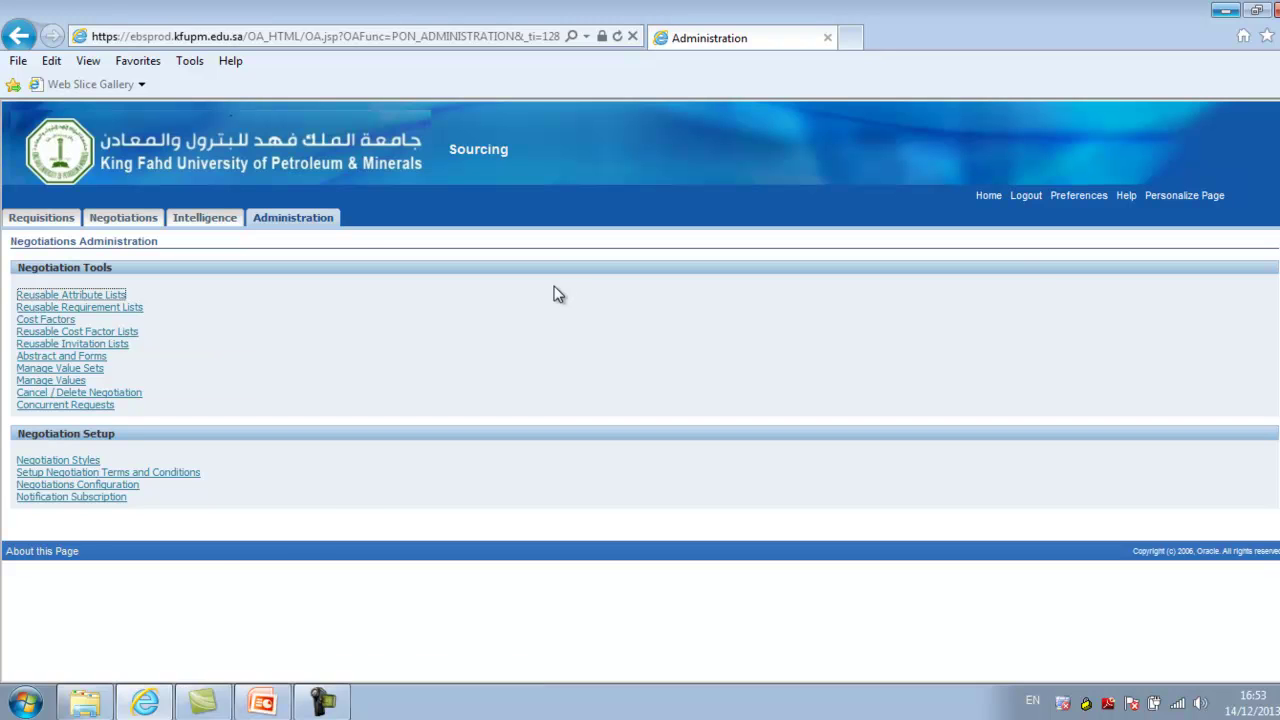
click(1076, 199)
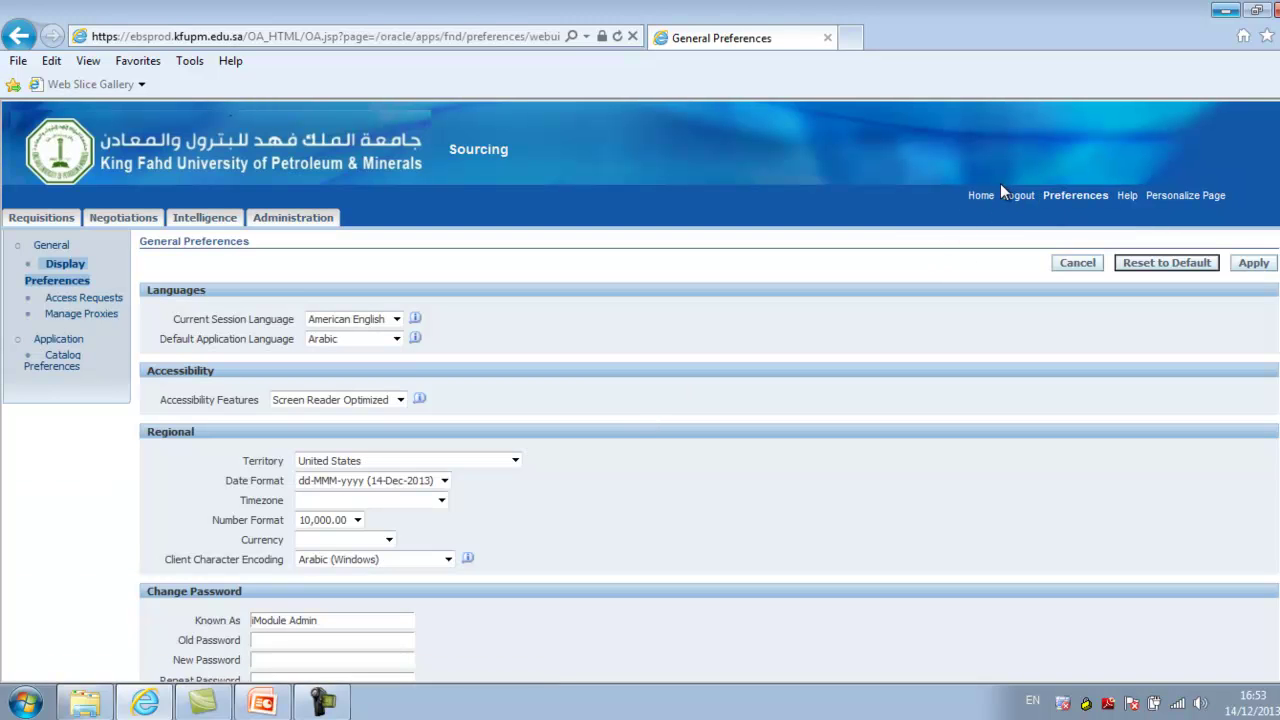
scroll(640, 400, down, 3)
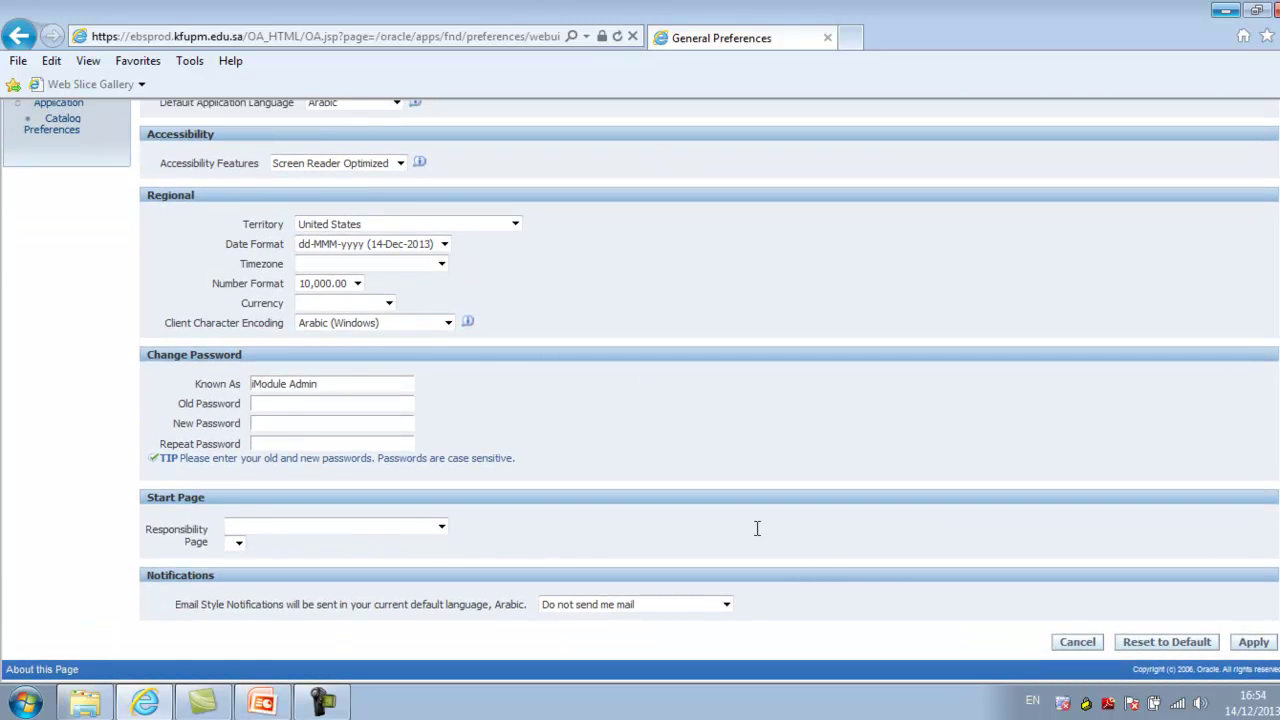
click(362, 533)
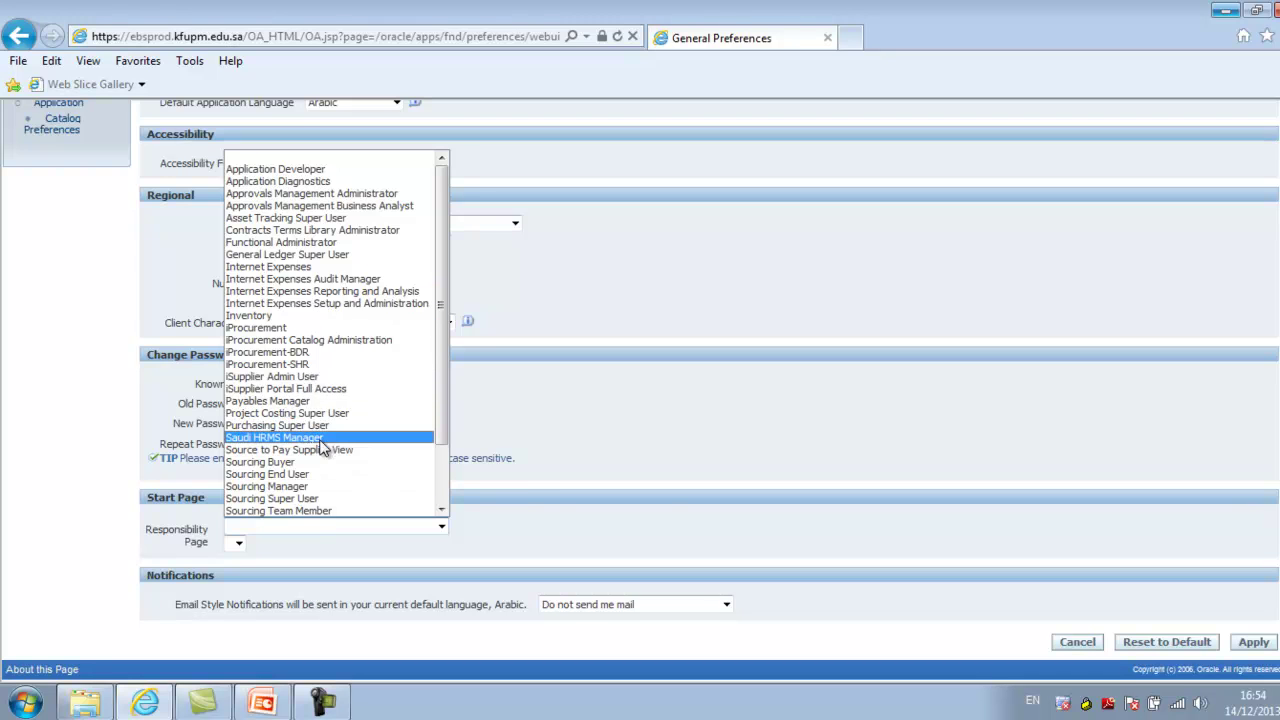
click(517, 505)
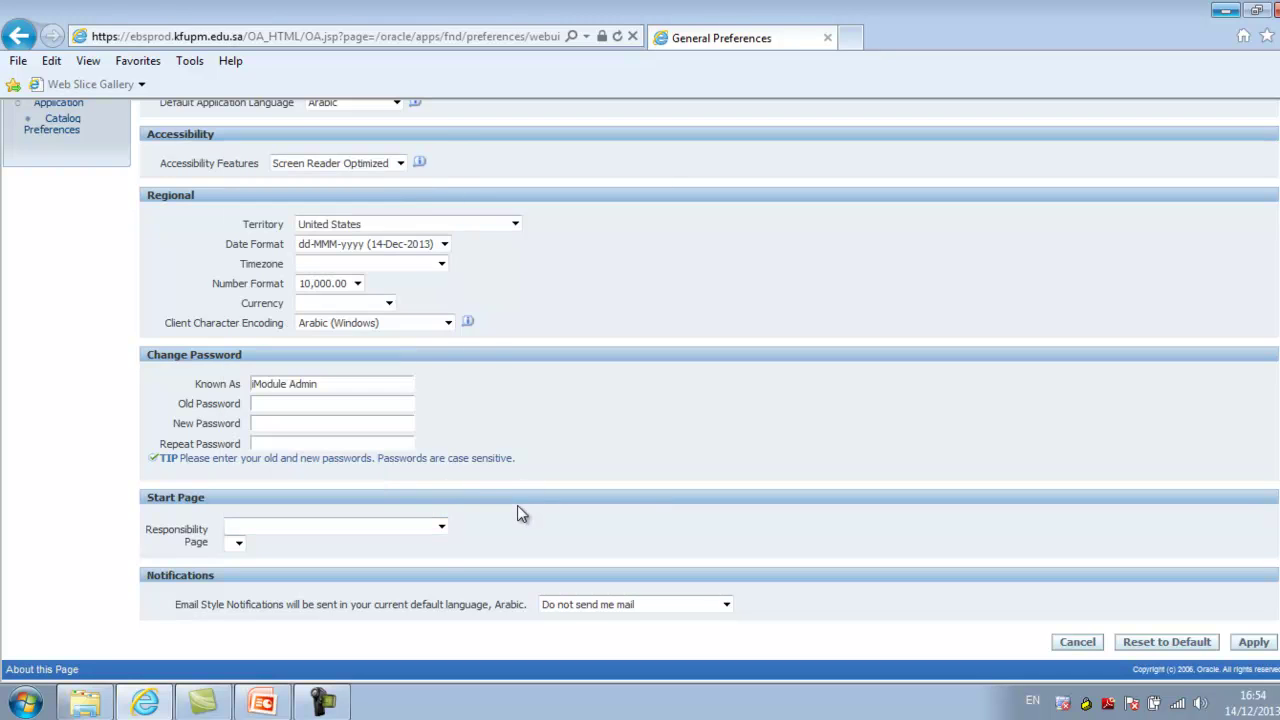
Set email notifications to HTML mail with attachments and default language to American English
drag(197, 612, 509, 610)
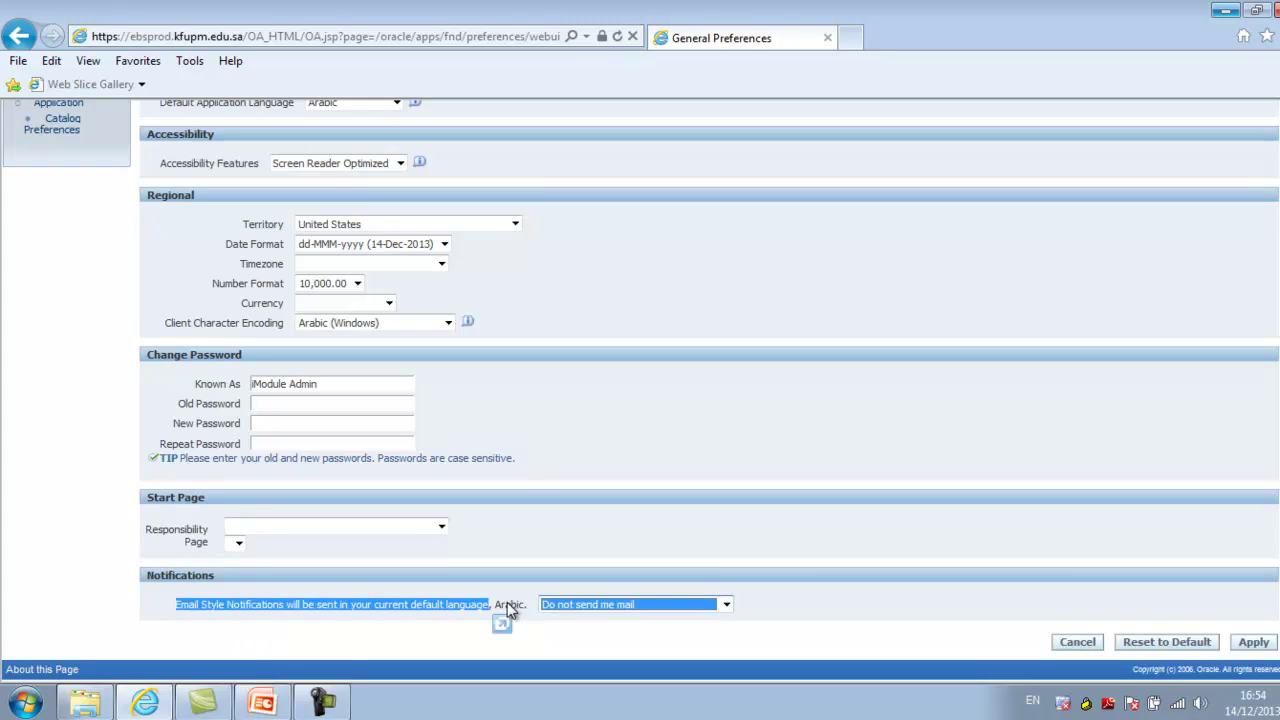
click(681, 606)
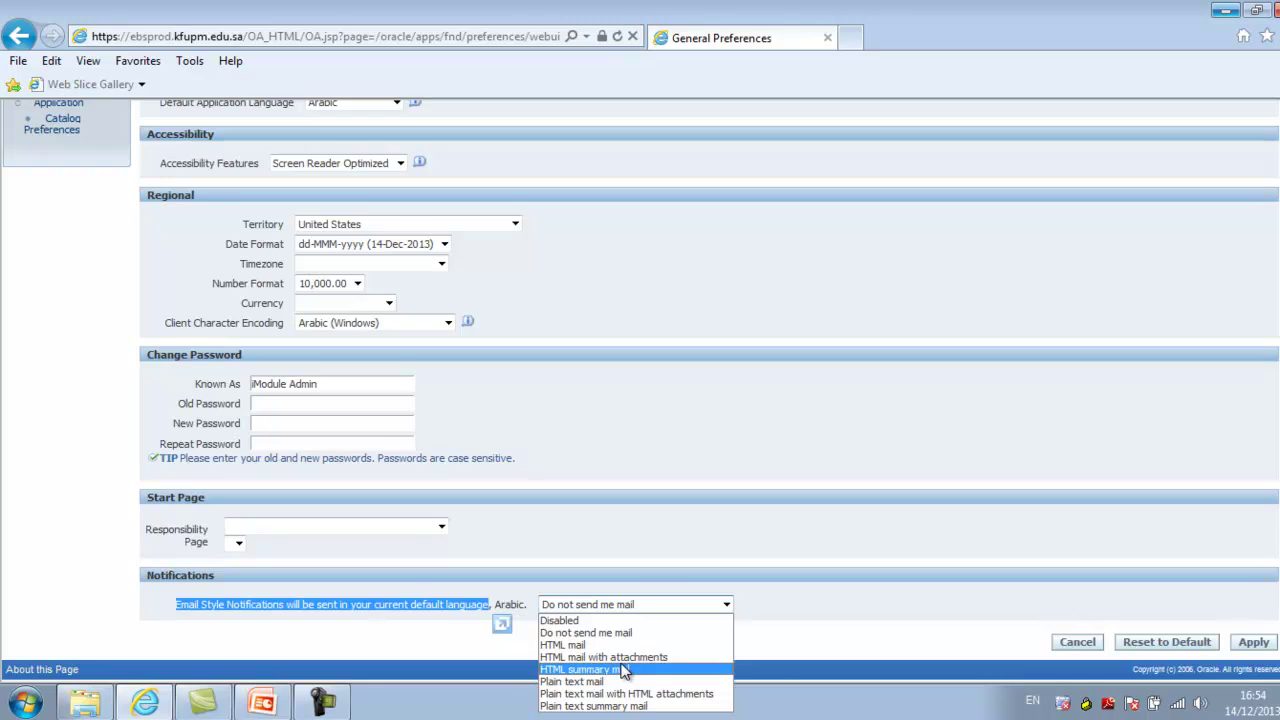
click(621, 657)
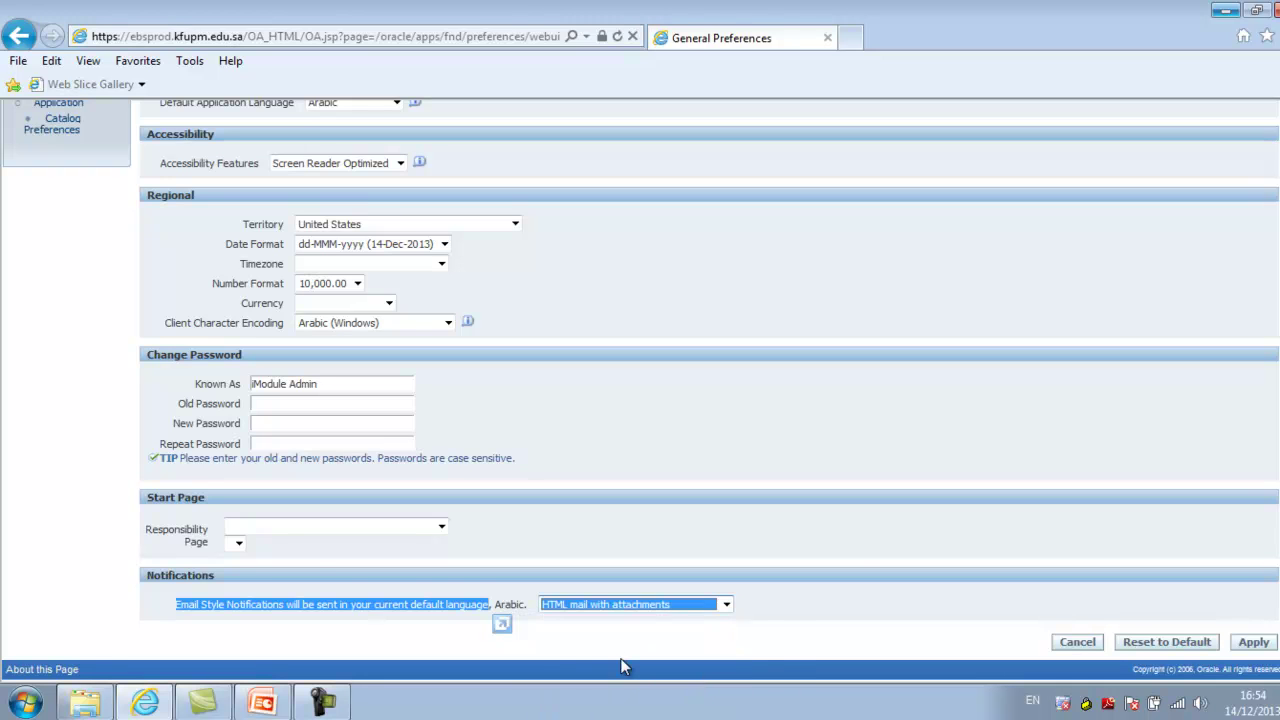
click(1166, 641)
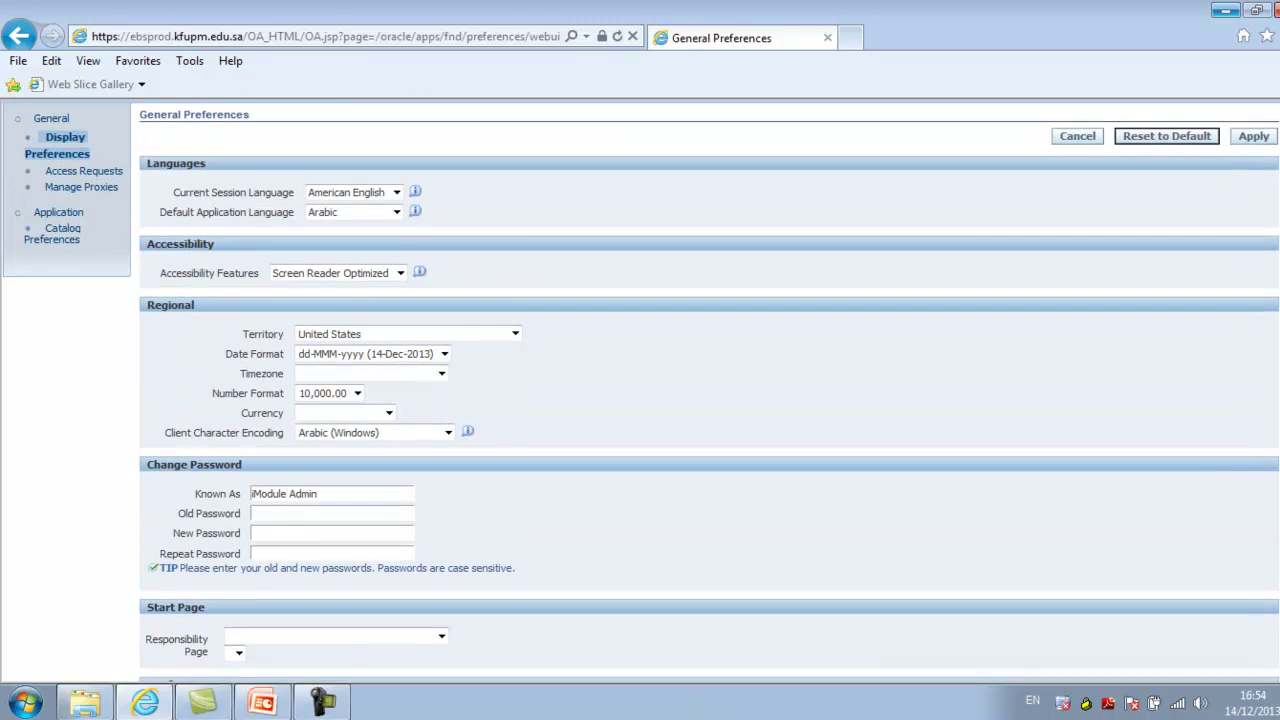
click(384, 254)
click(367, 262)
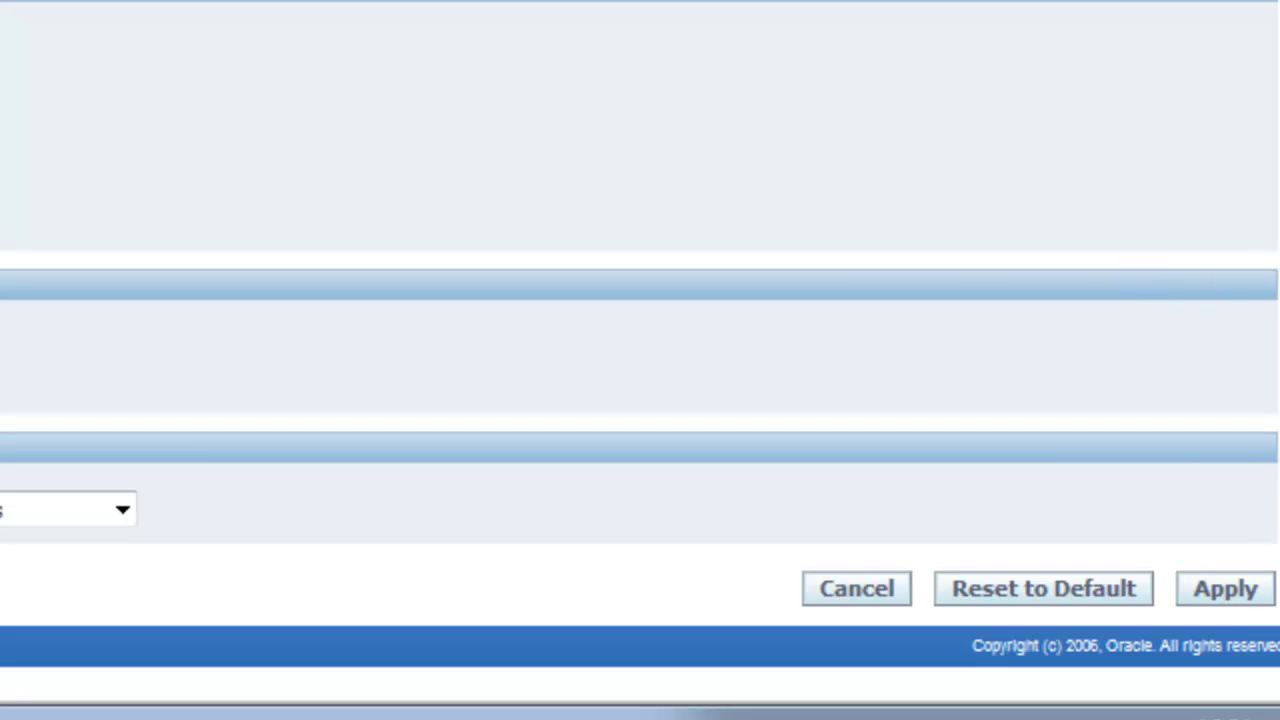
Apply the preferences, open the Sourcing home page with draft 3110:Testing RFQ, then switch to PowerPoint
click(1240, 596)
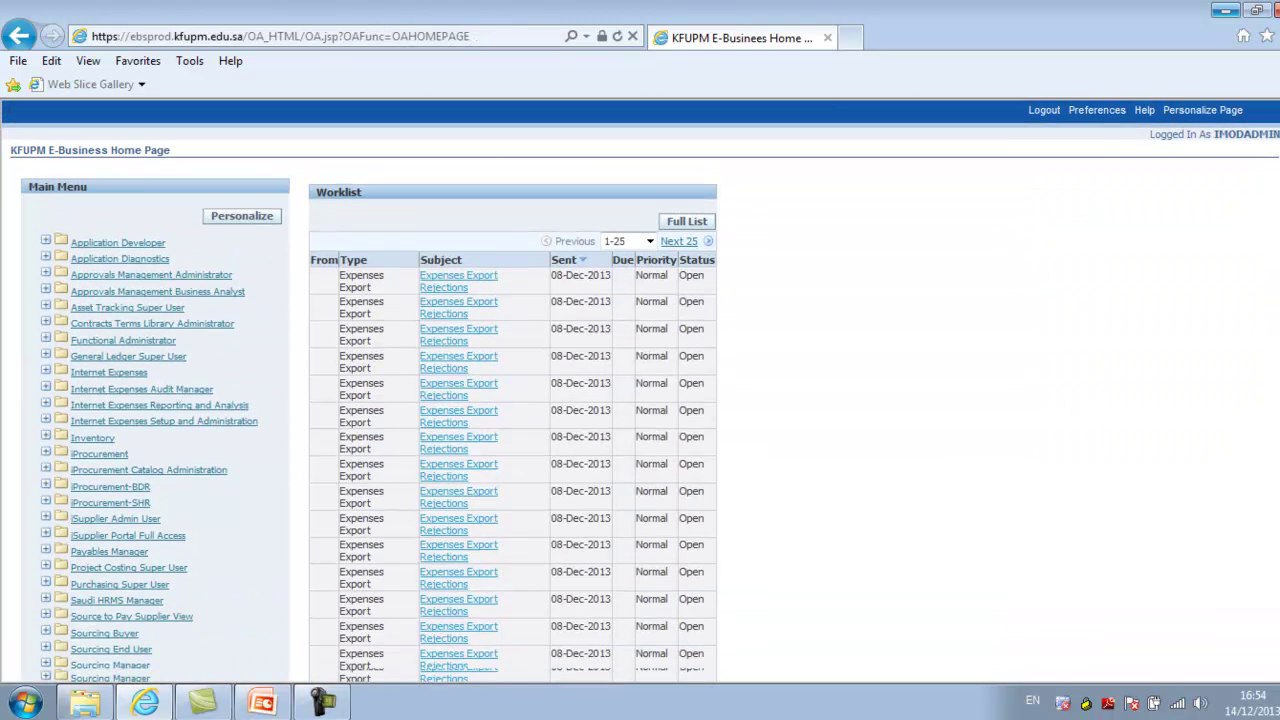
scroll(629, 344, down, 5)
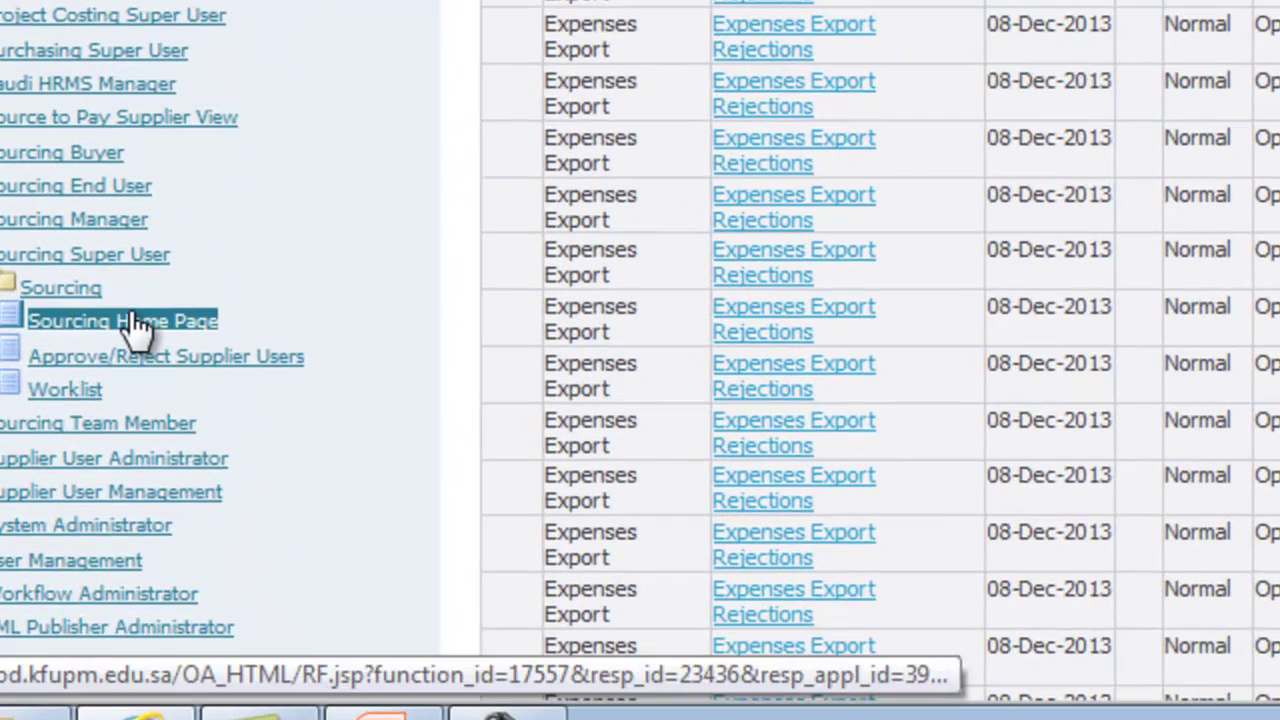
click(144, 498)
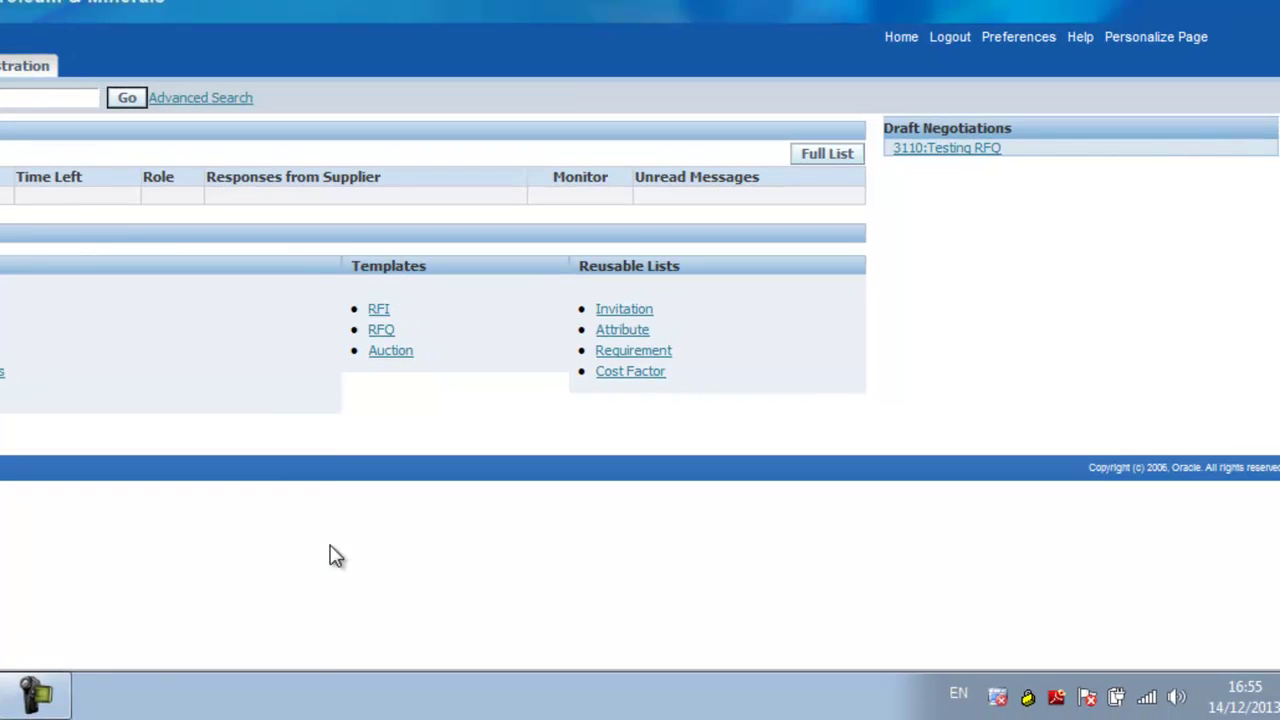
click(62, 688)
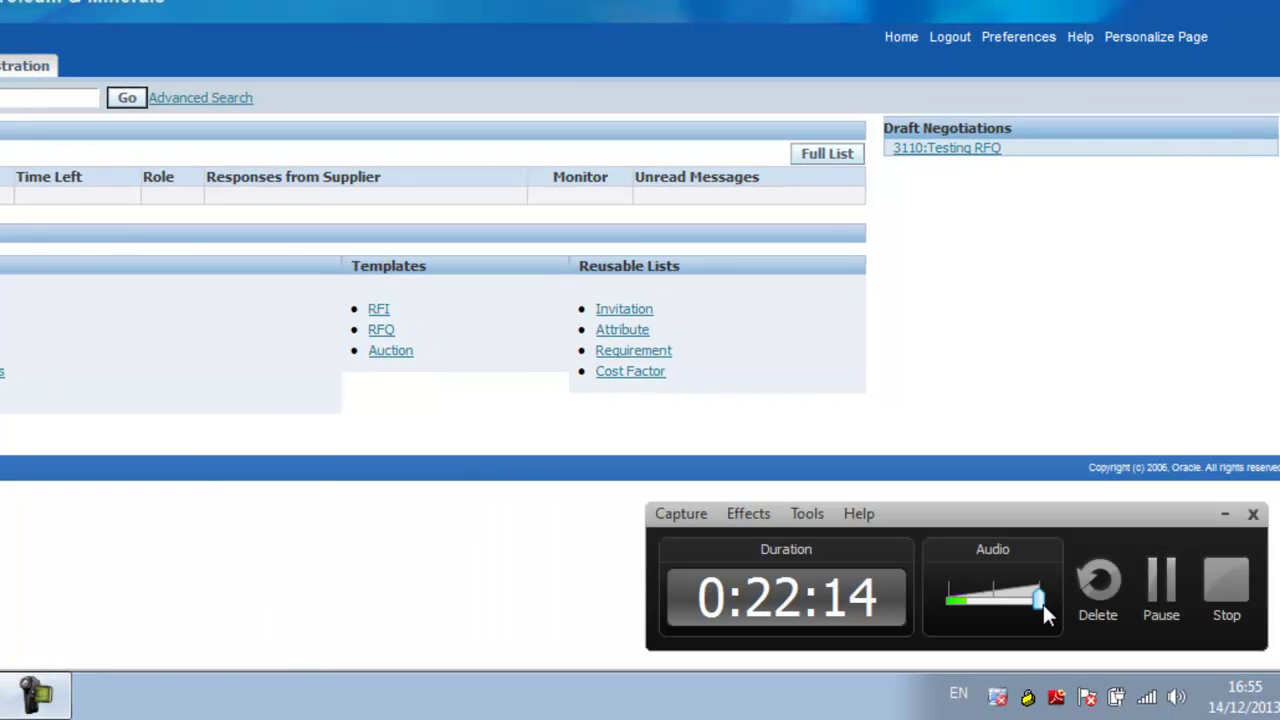
click(1227, 595)
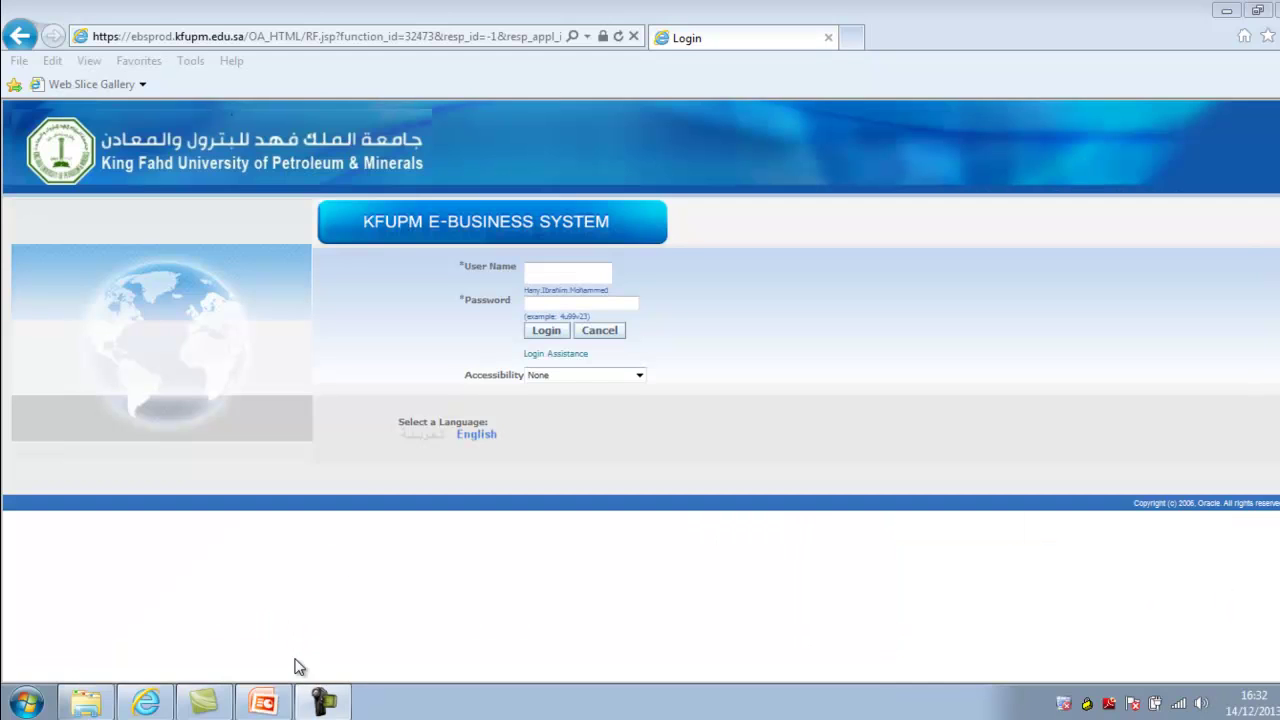
click(263, 703)
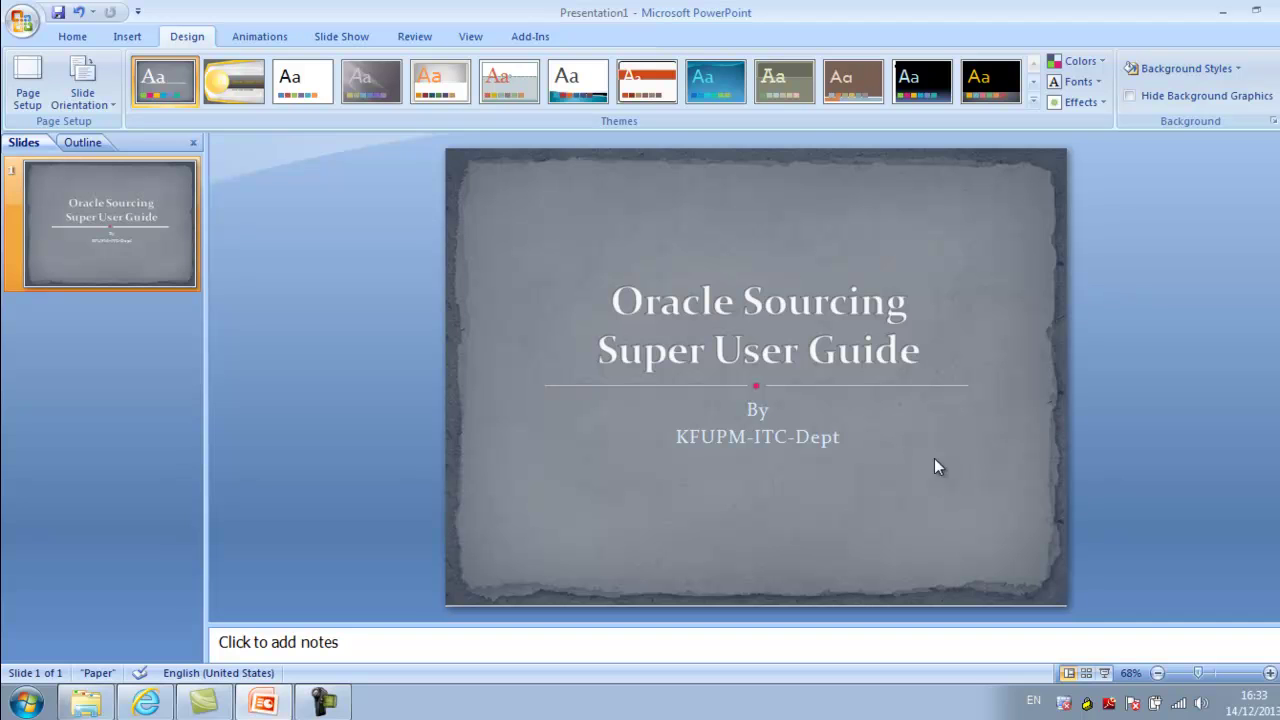
Minimize the PowerPoint guide and go to the login page's User Name field
click(1224, 14)
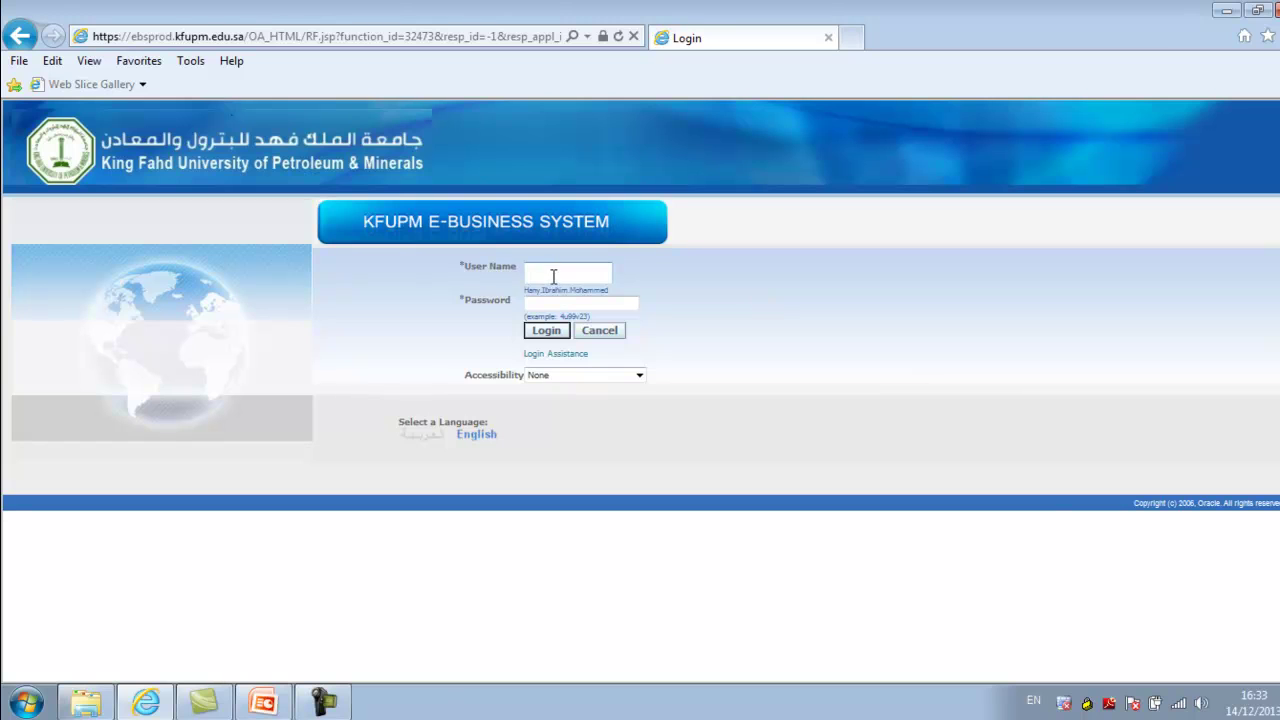
click(553, 272)
Sign in to the KFUPM E-Business System with the user name and password
text(imodadmin)
key(Tab)
text(••••••••)
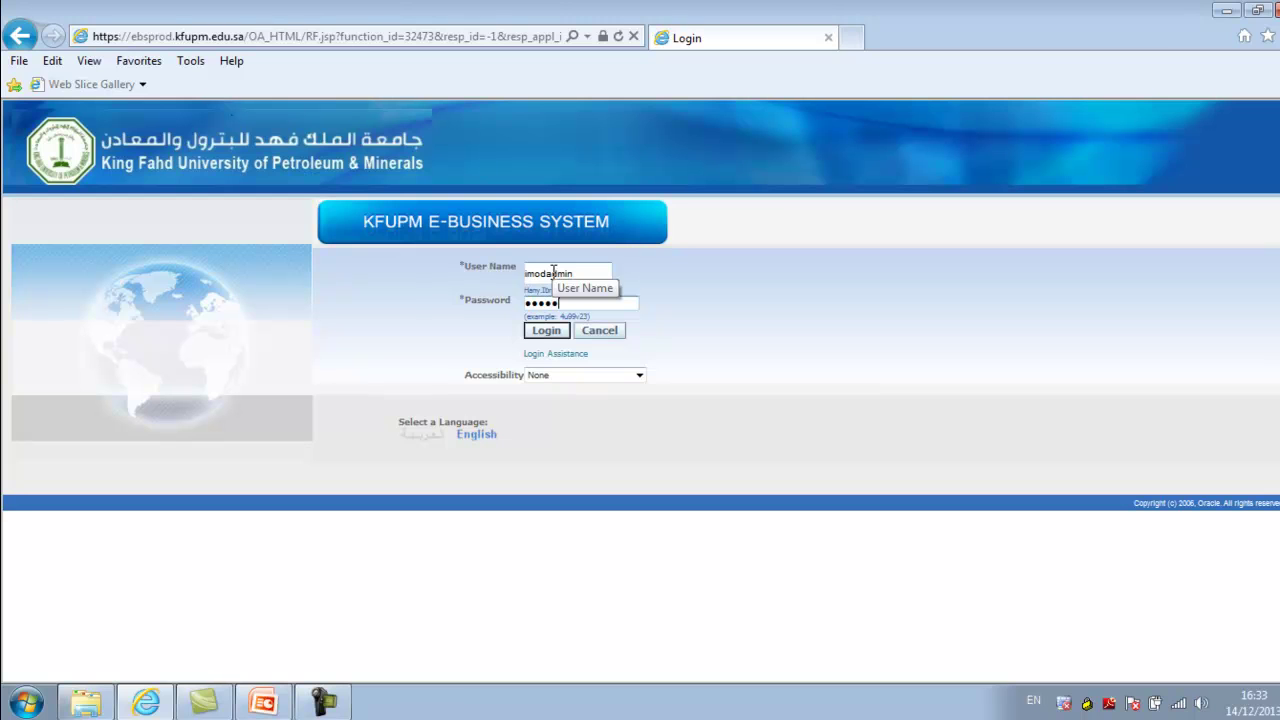
key(Return)
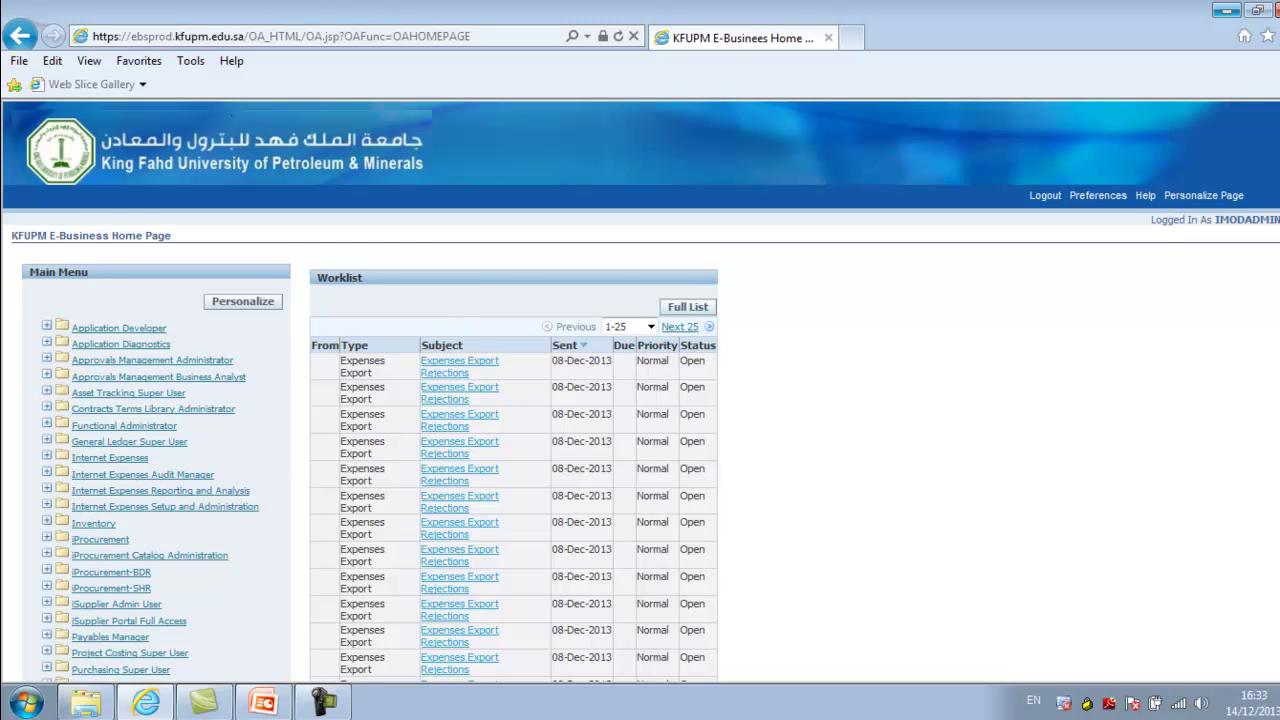
Expand Sourcing Super User > Sourcing in the Main Menu and open Sourcing Home Page
scroll(640, 390, down, 1)
scroll(670, 390, down, 4)
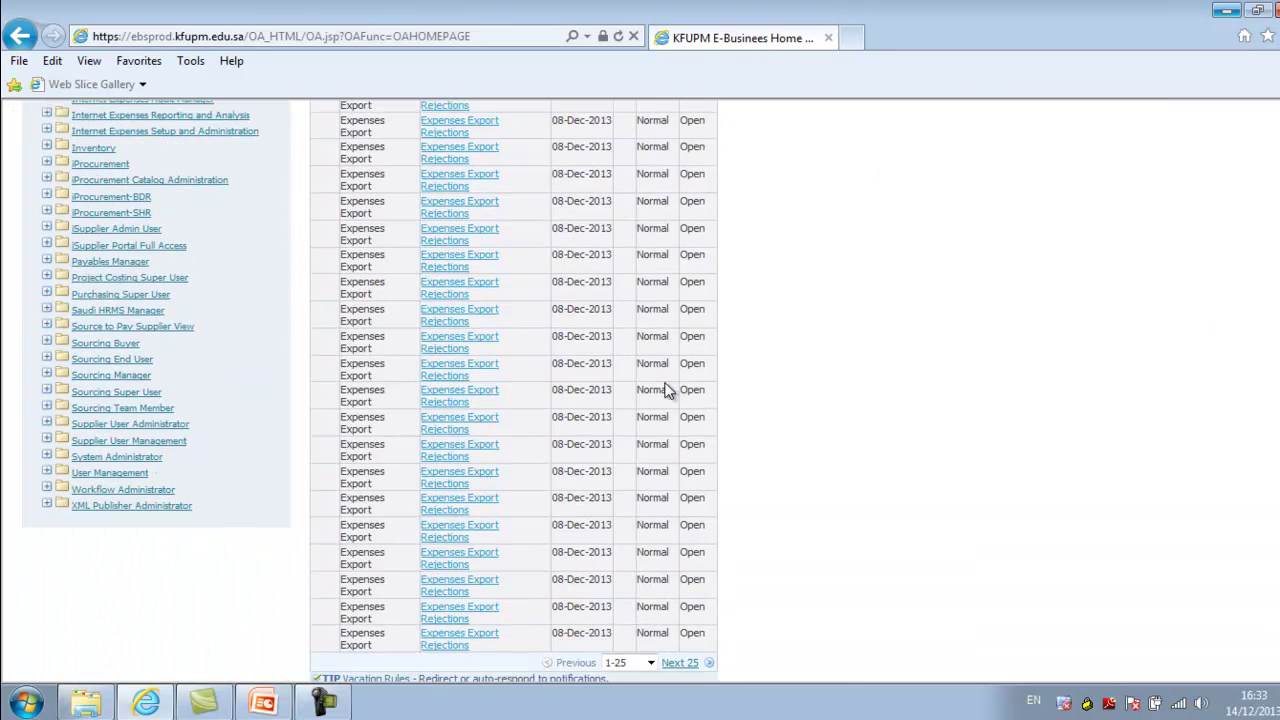
click(123, 402)
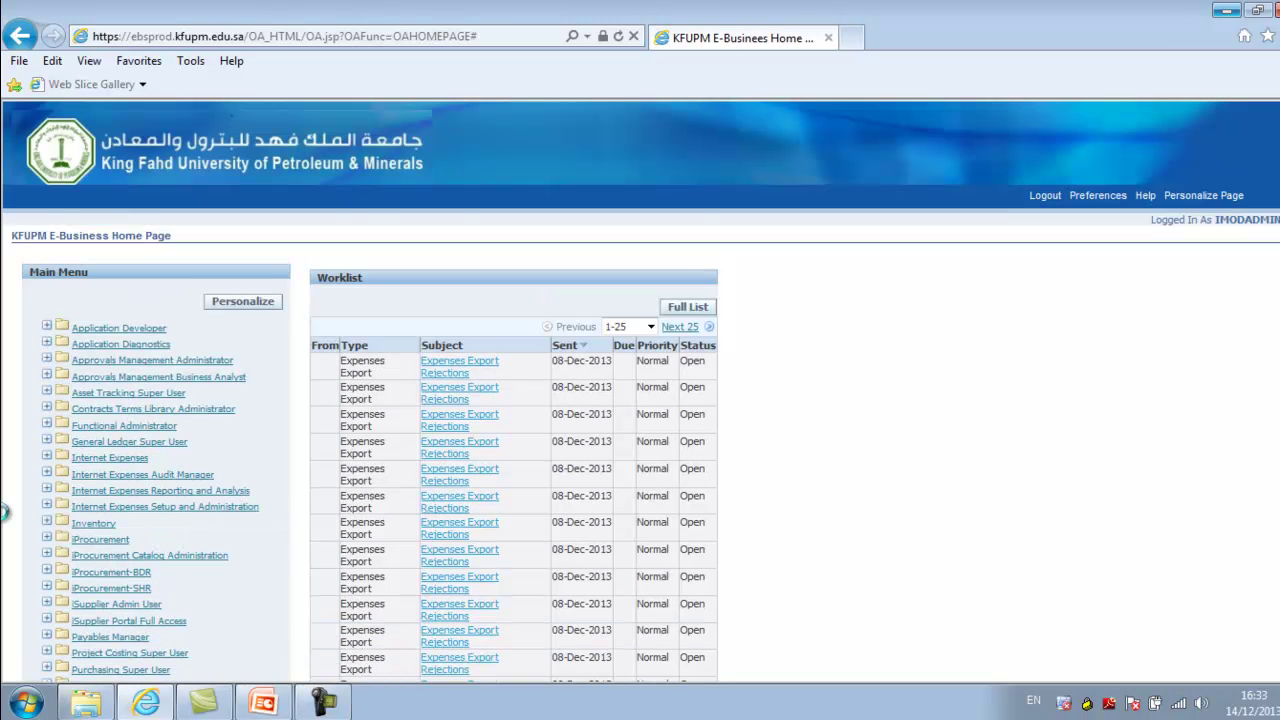
scroll(4, 511, down, 6)
click(108, 275)
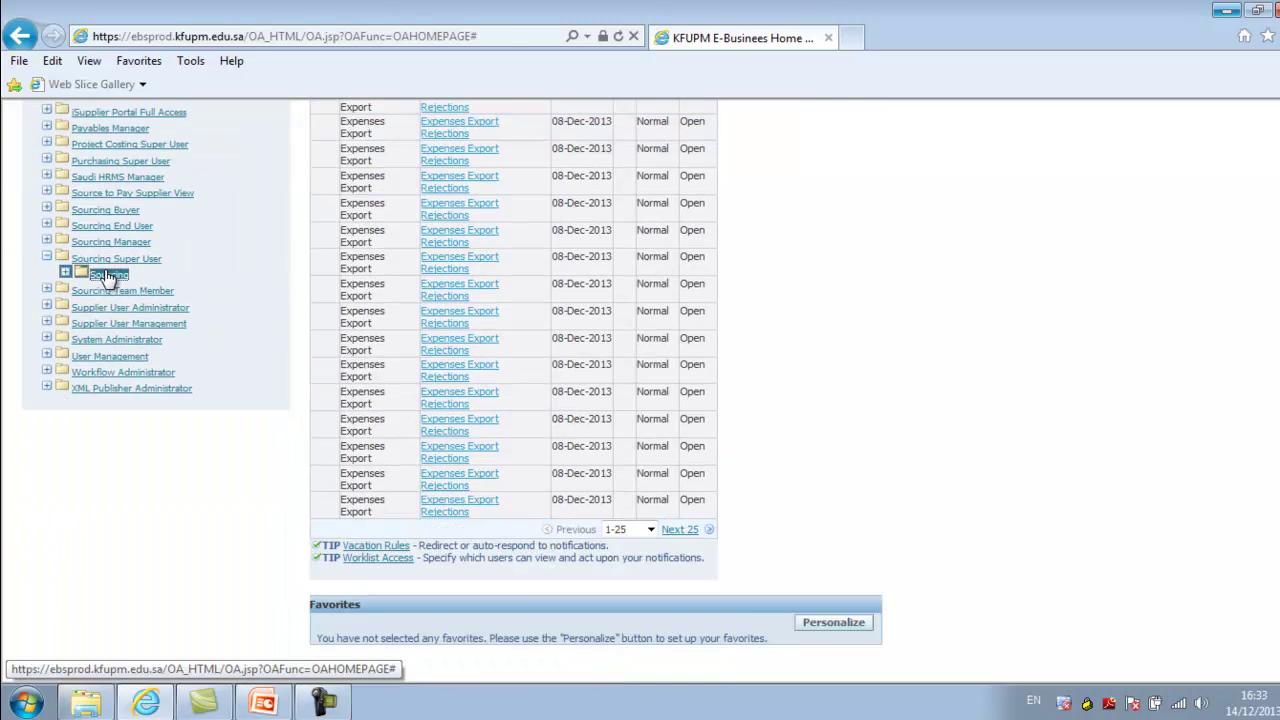
scroll(4, 433, down, 5)
click(133, 309)
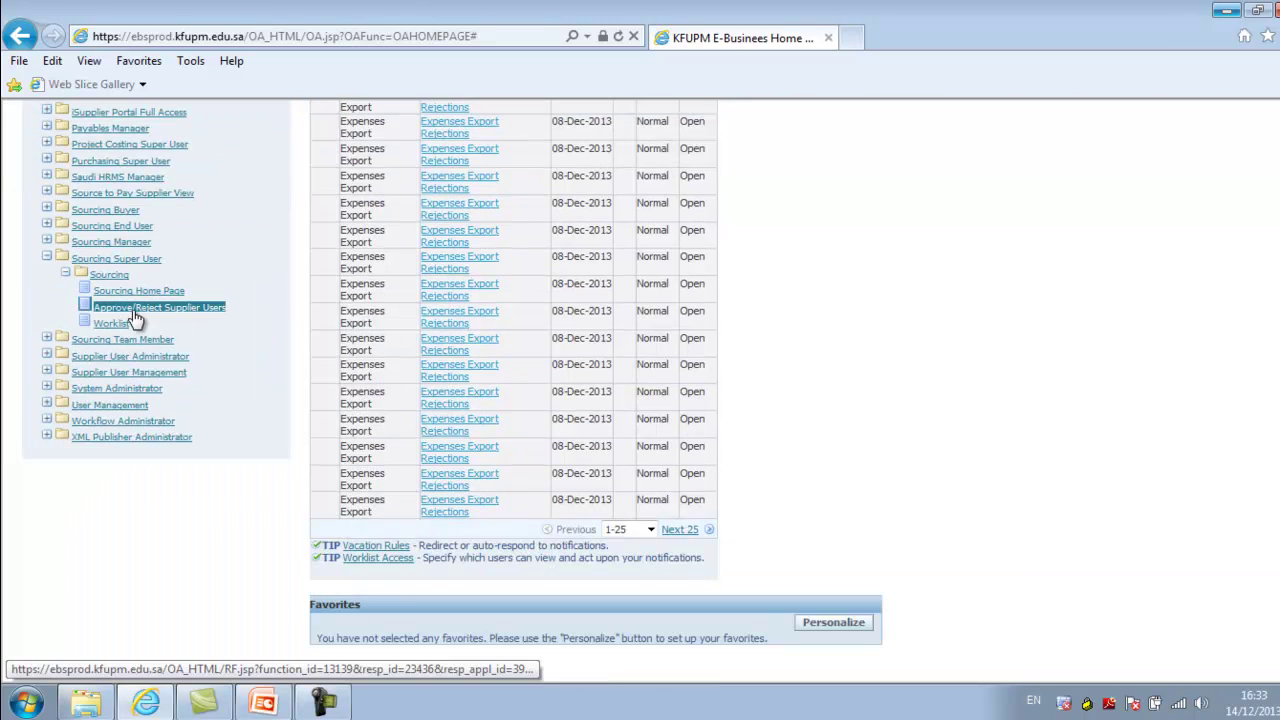
click(137, 291)
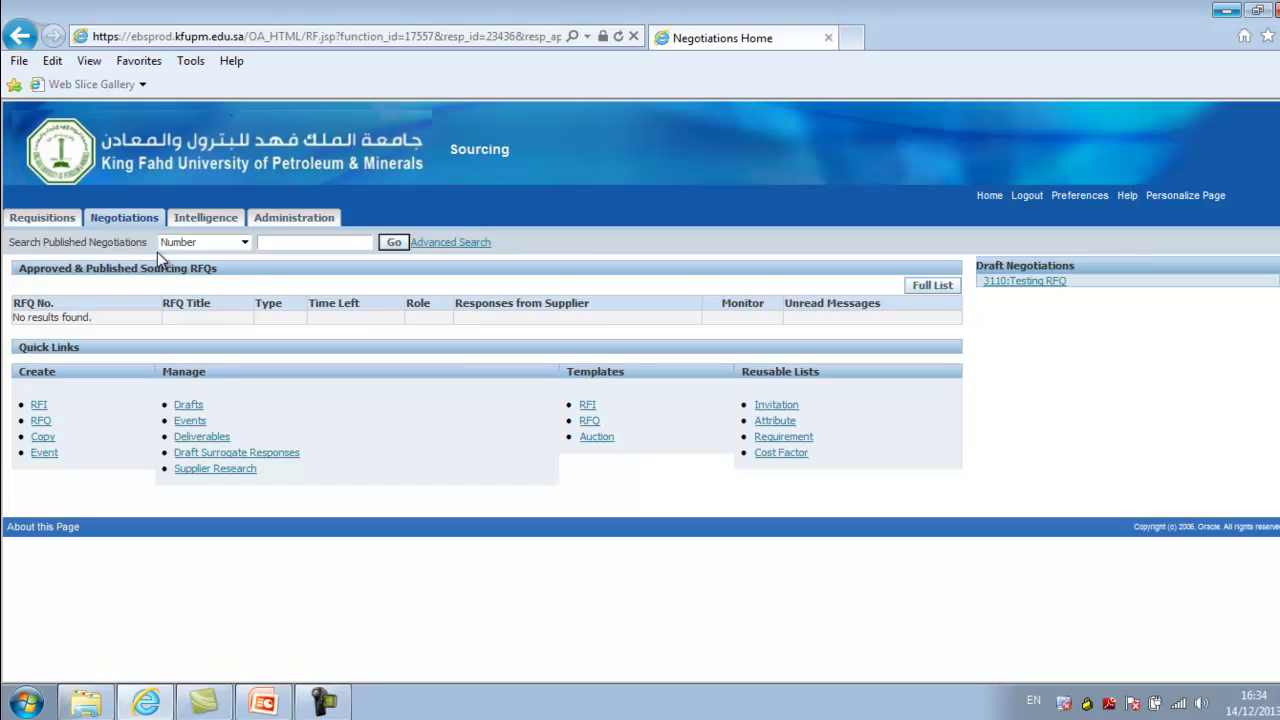
Search published negotiations by Number for '3%', listing RFQs such as 3098, 3086 and 3103
click(278, 243)
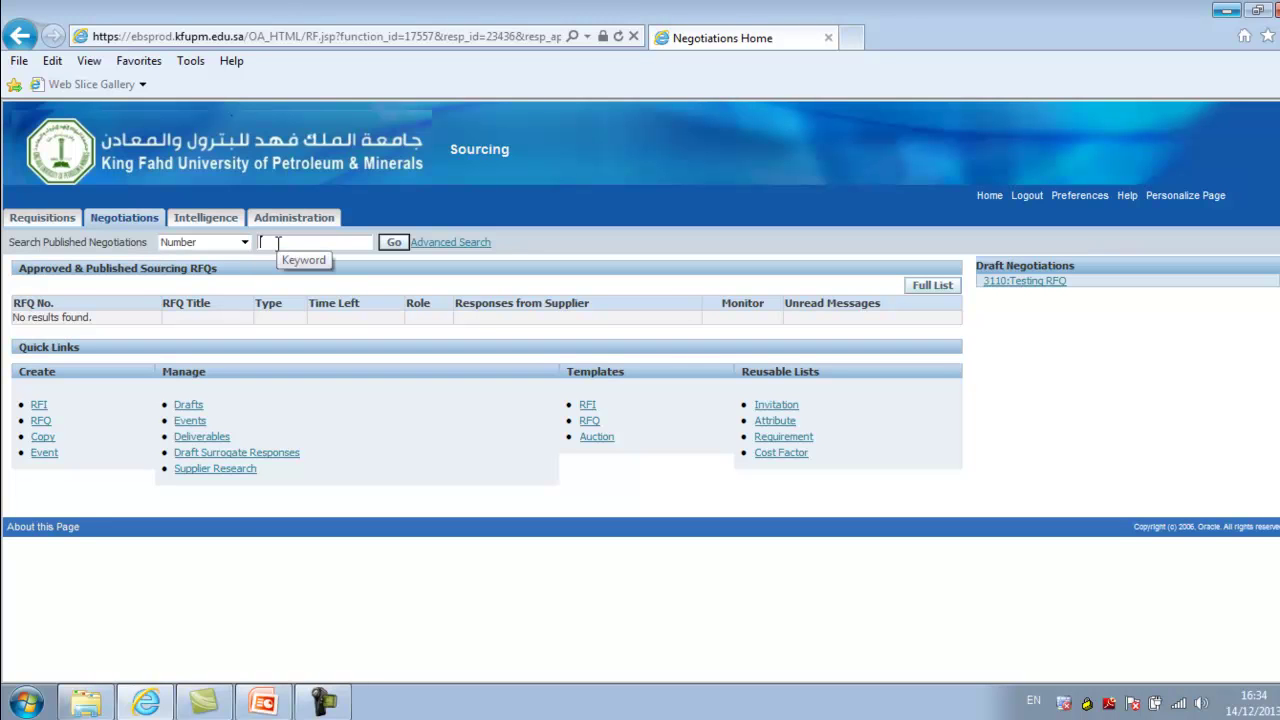
text(#)
key(BackSpace)
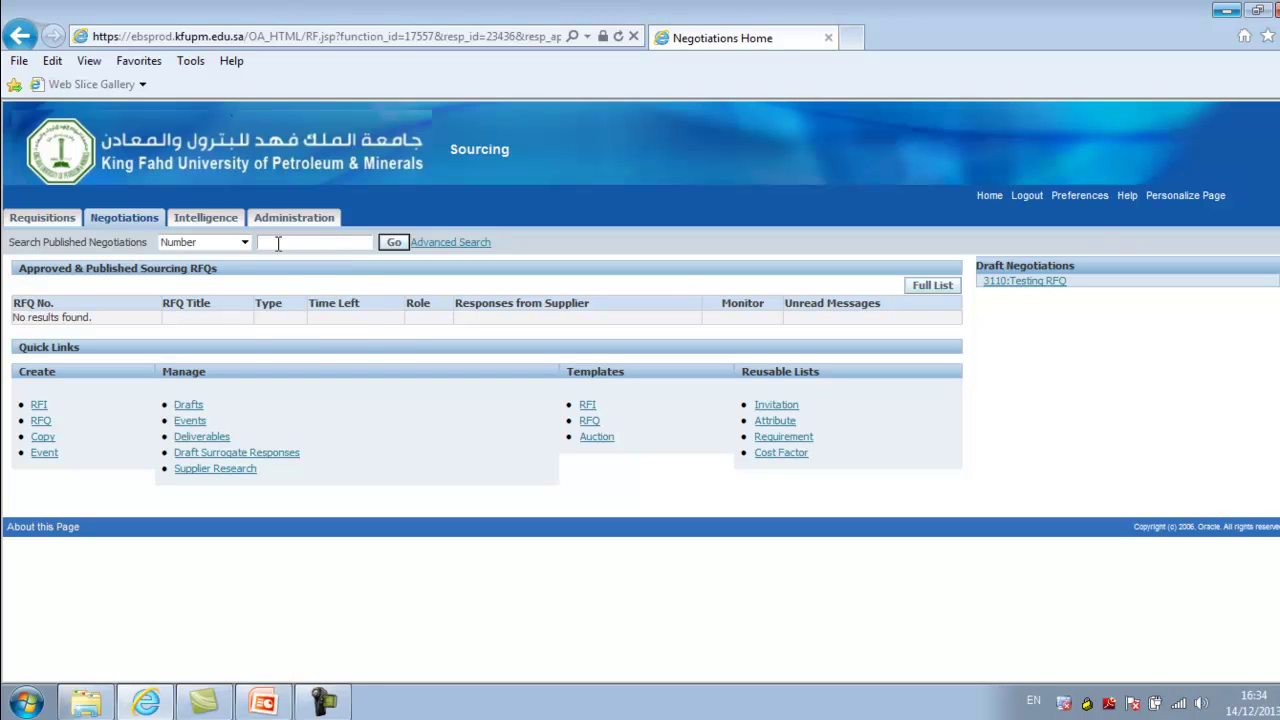
text(3)
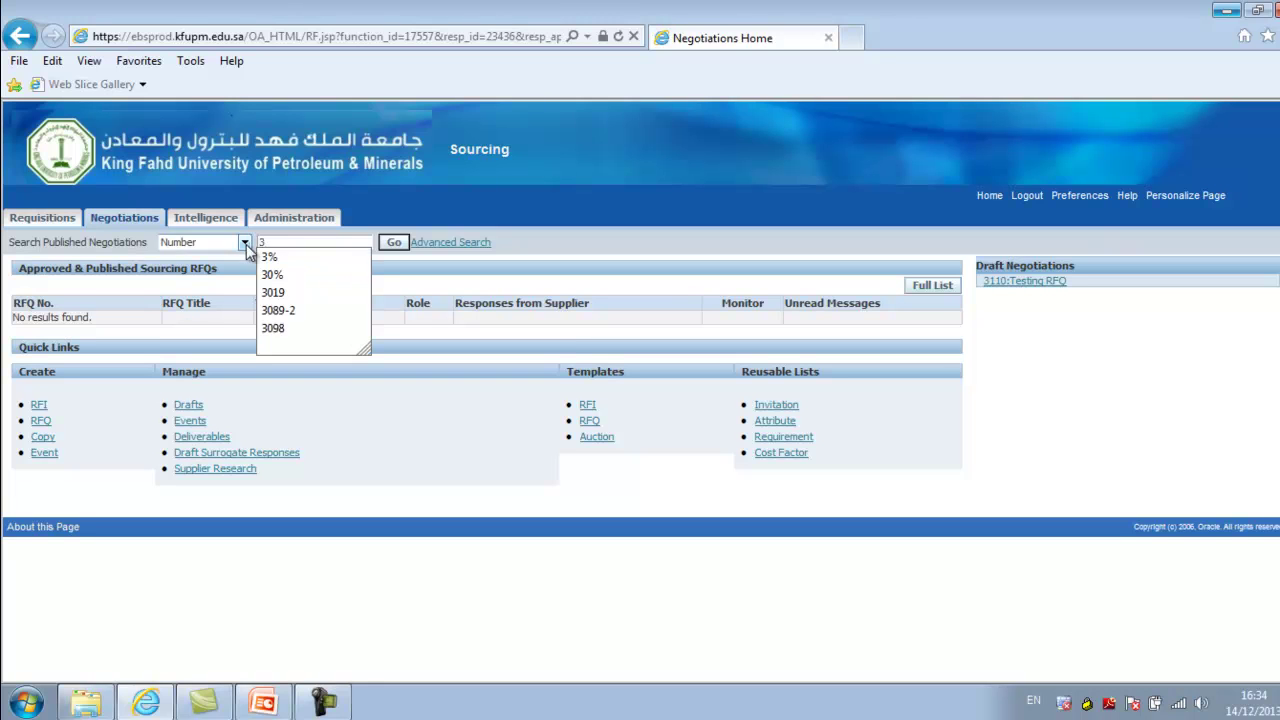
click(244, 242)
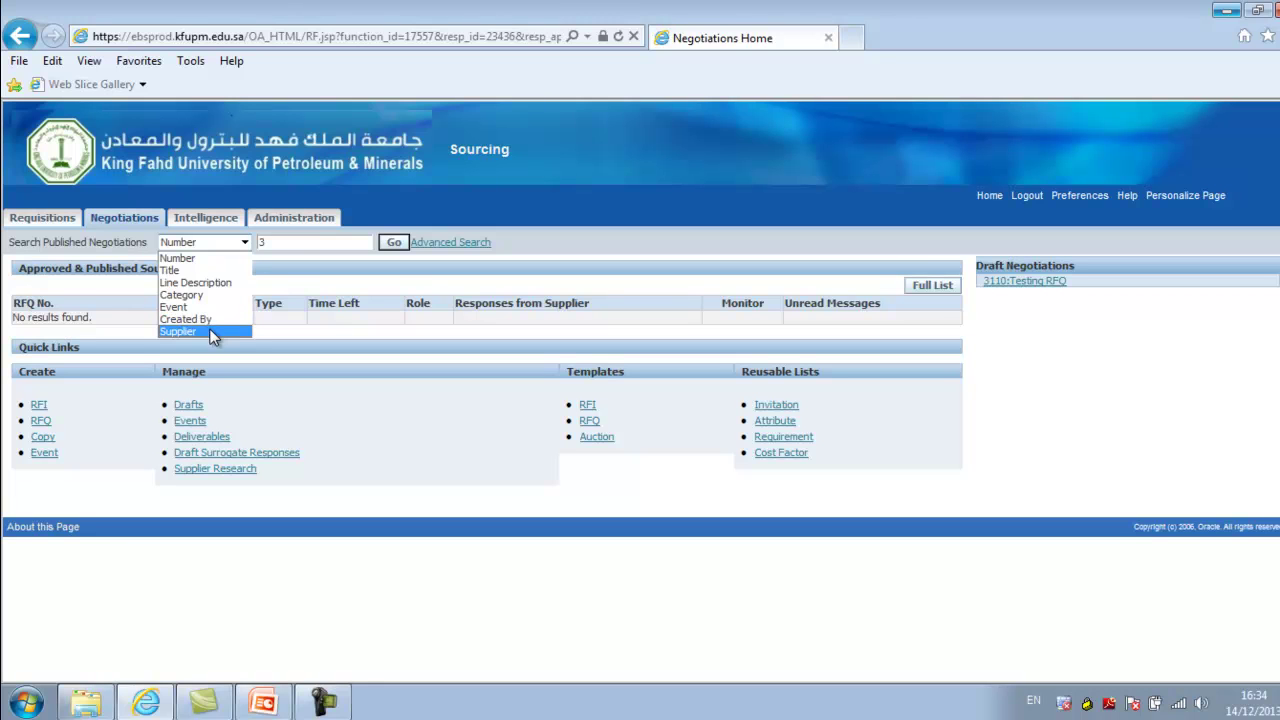
click(284, 244)
text(3%)
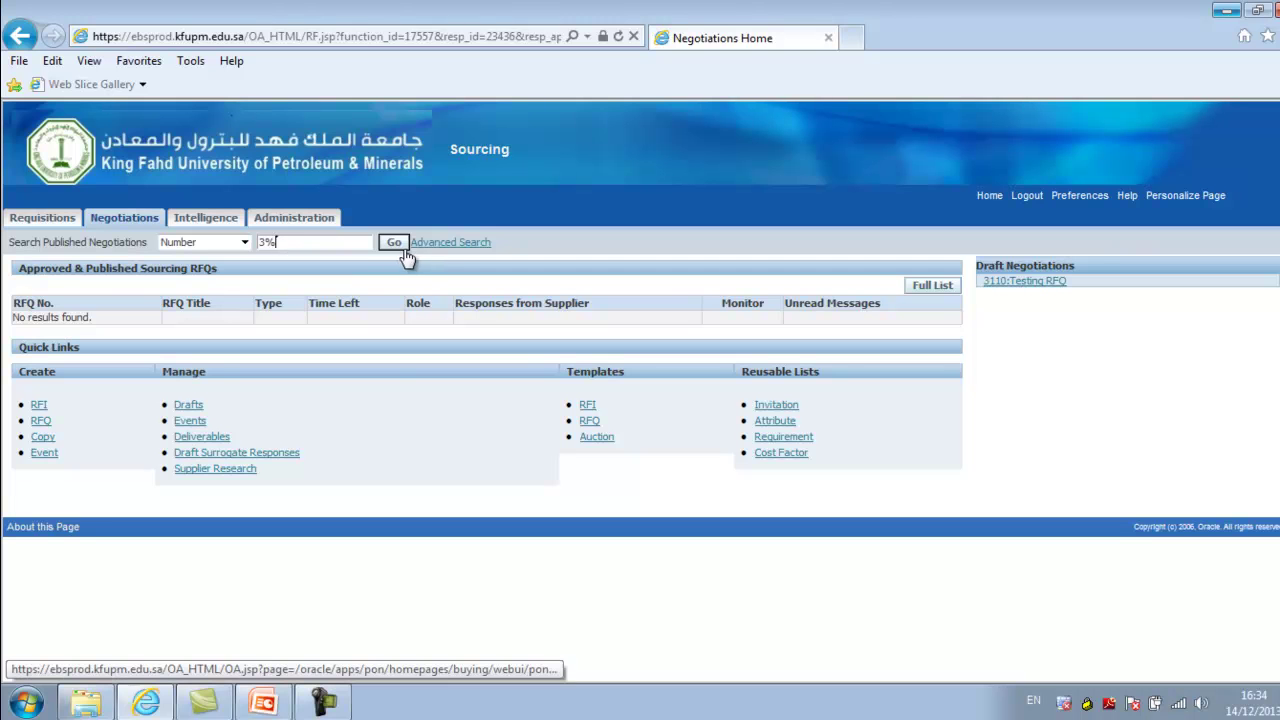
click(395, 244)
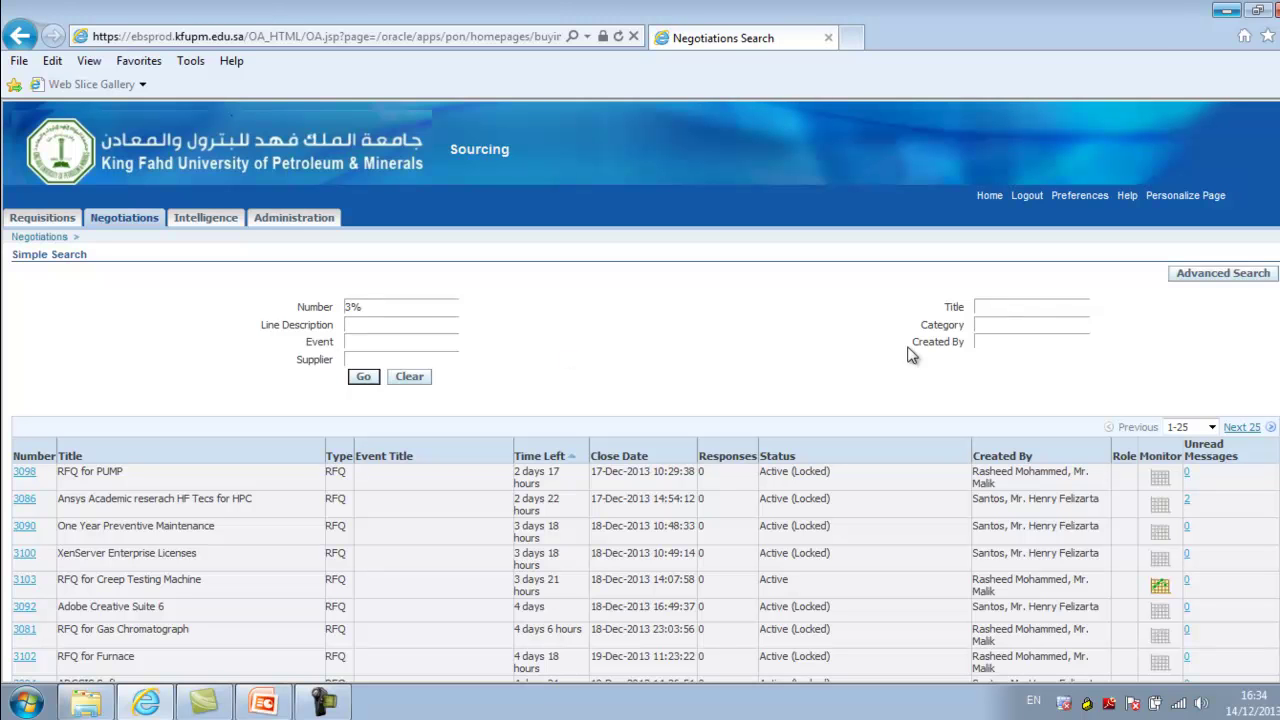
Check the first RFQ's close date, Active (Locked) status and creator, then return to Negotiations home
scroll(640, 400, down, 1)
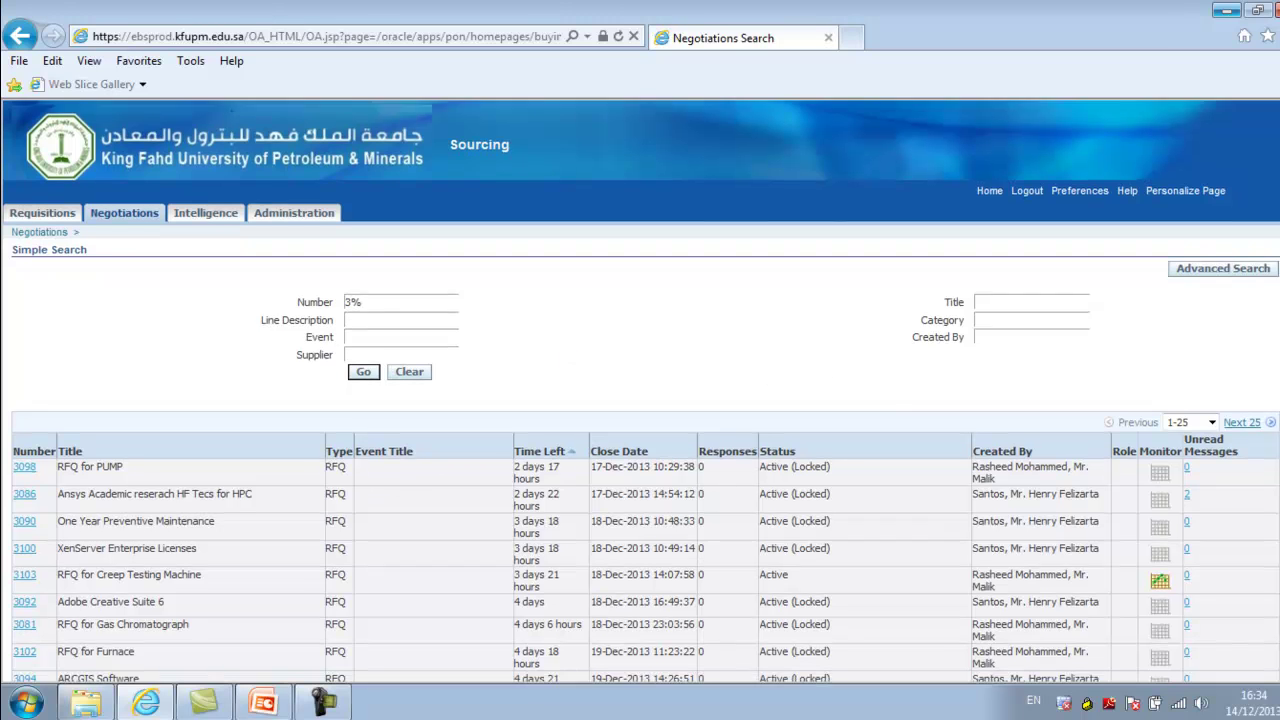
scroll(640, 400, down, 1)
scroll(640, 400, down, 3)
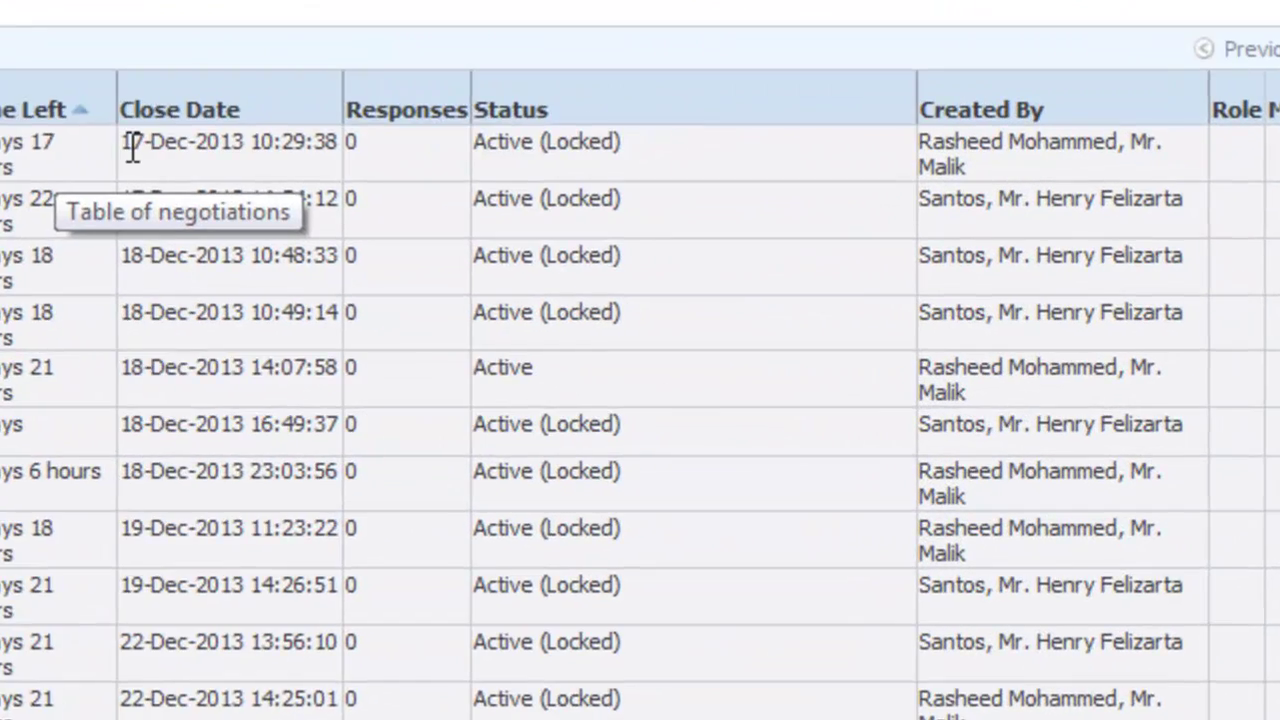
drag(590, 284, 664, 278)
drag(375, 148, 355, 138)
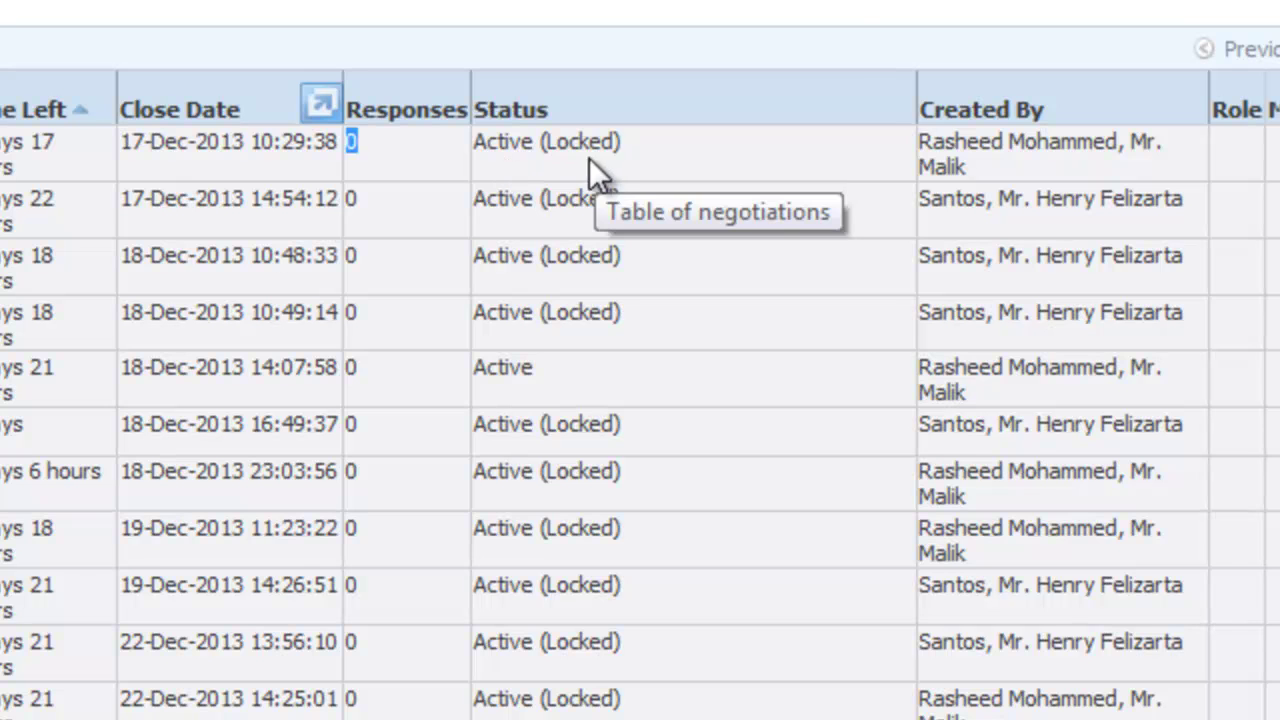
drag(623, 144, 491, 157)
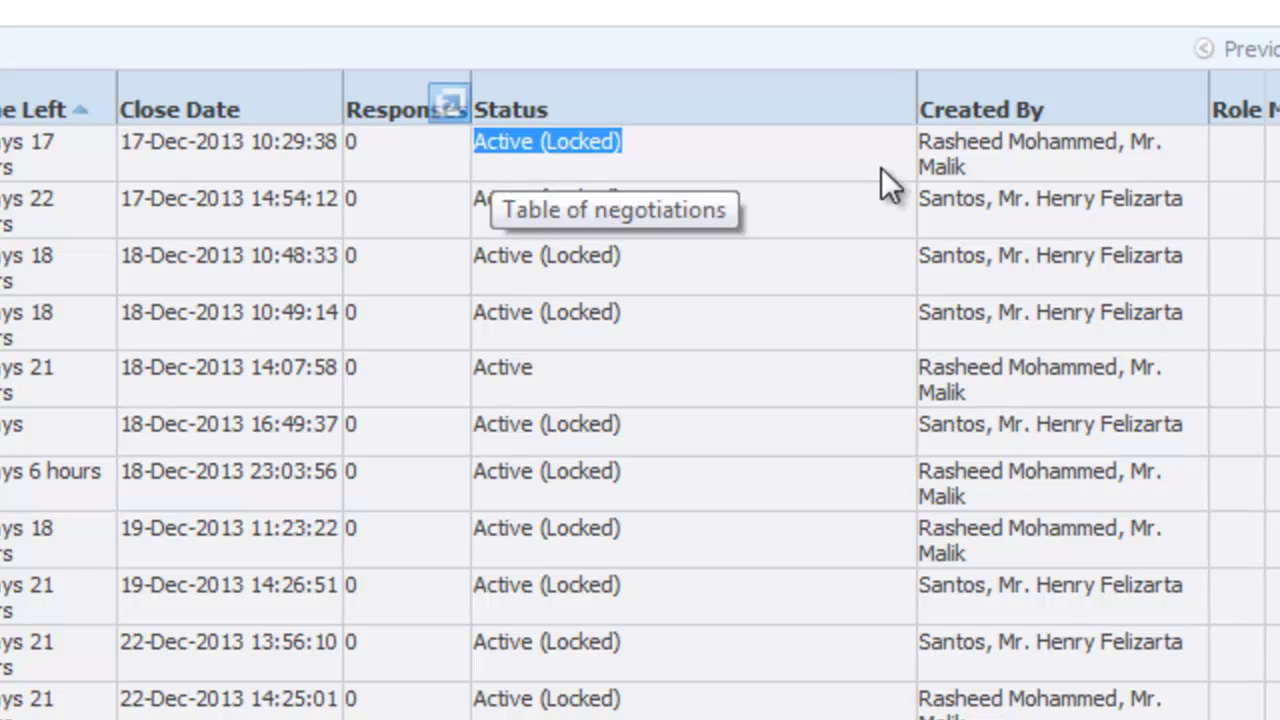
drag(962, 170, 921, 140)
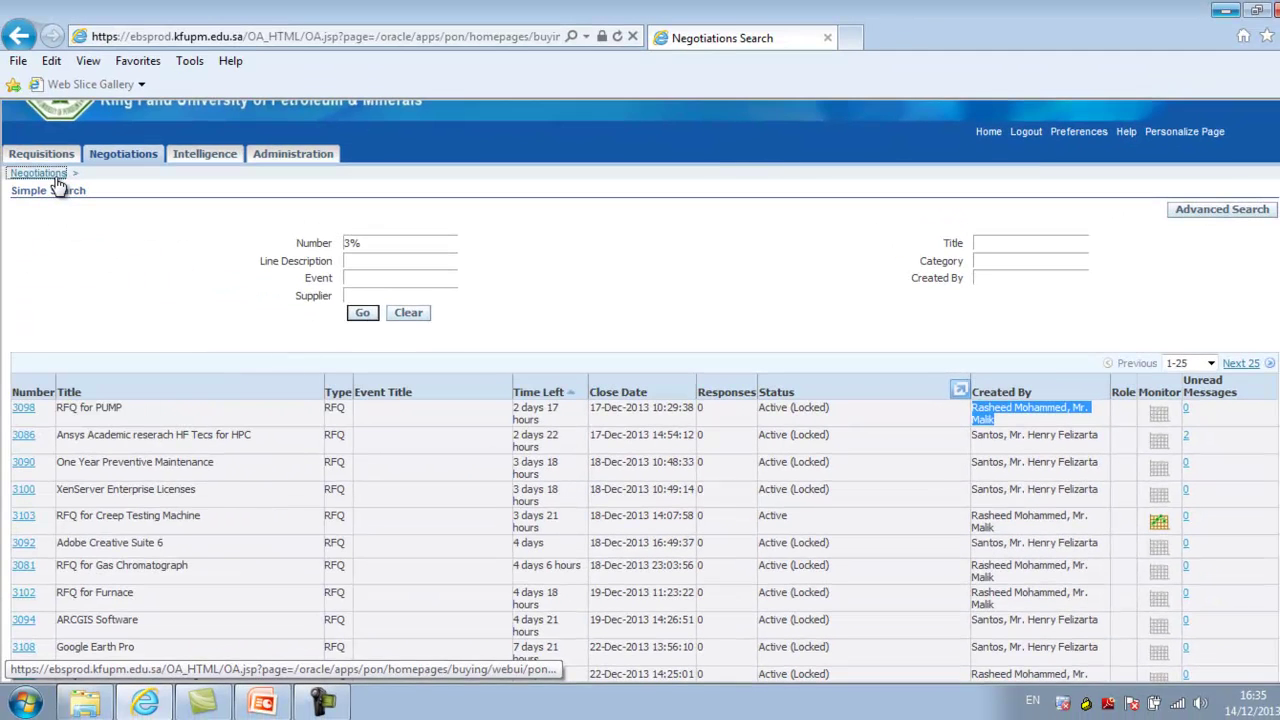
click(56, 176)
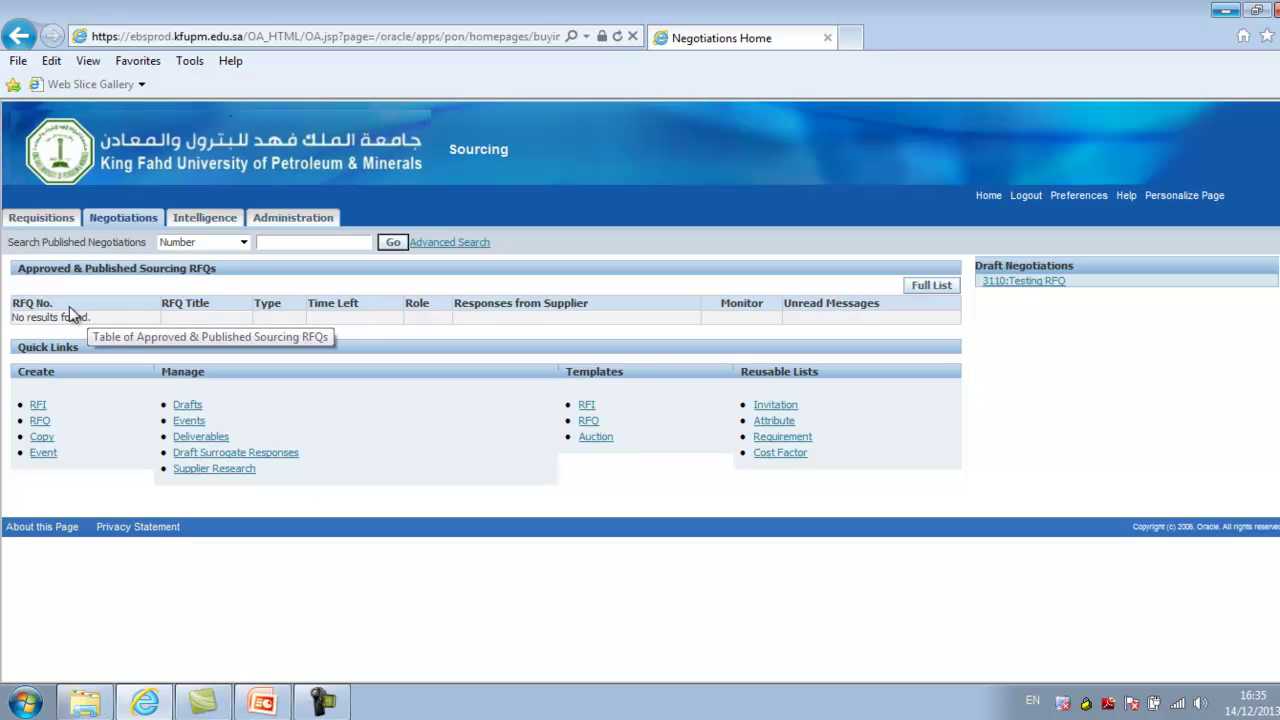
drag(20, 268, 216, 272)
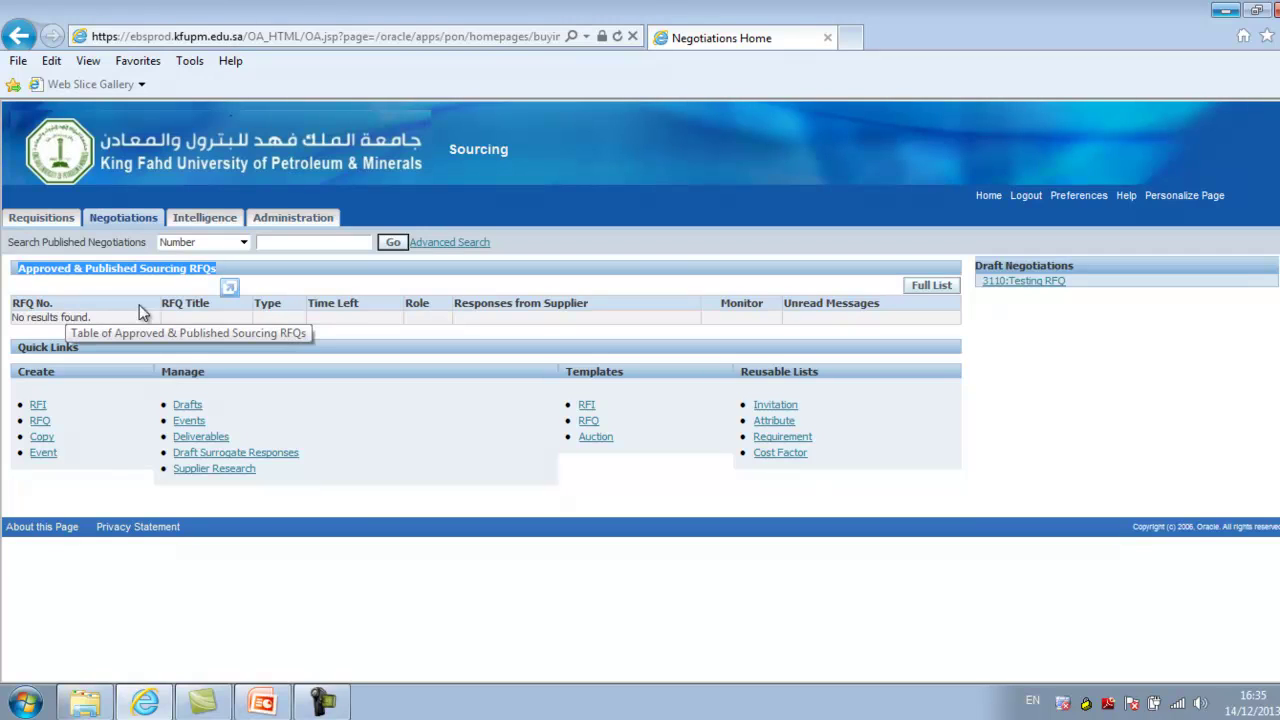
click(296, 327)
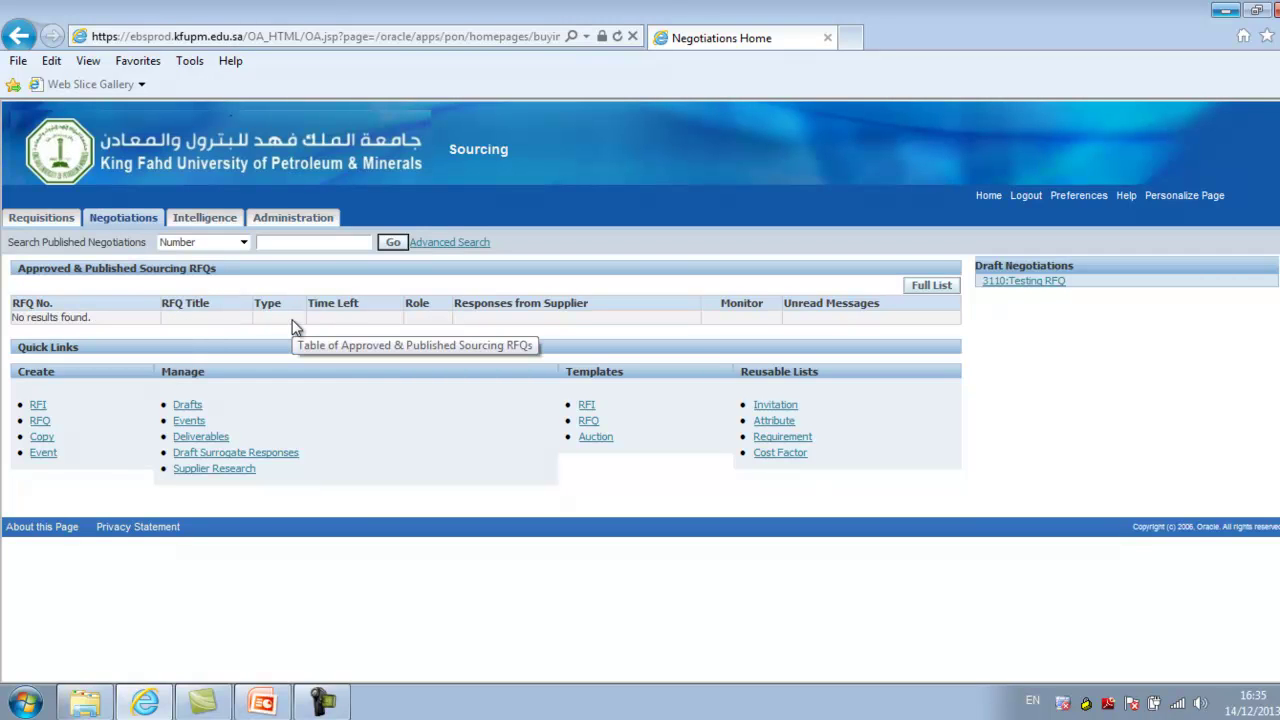
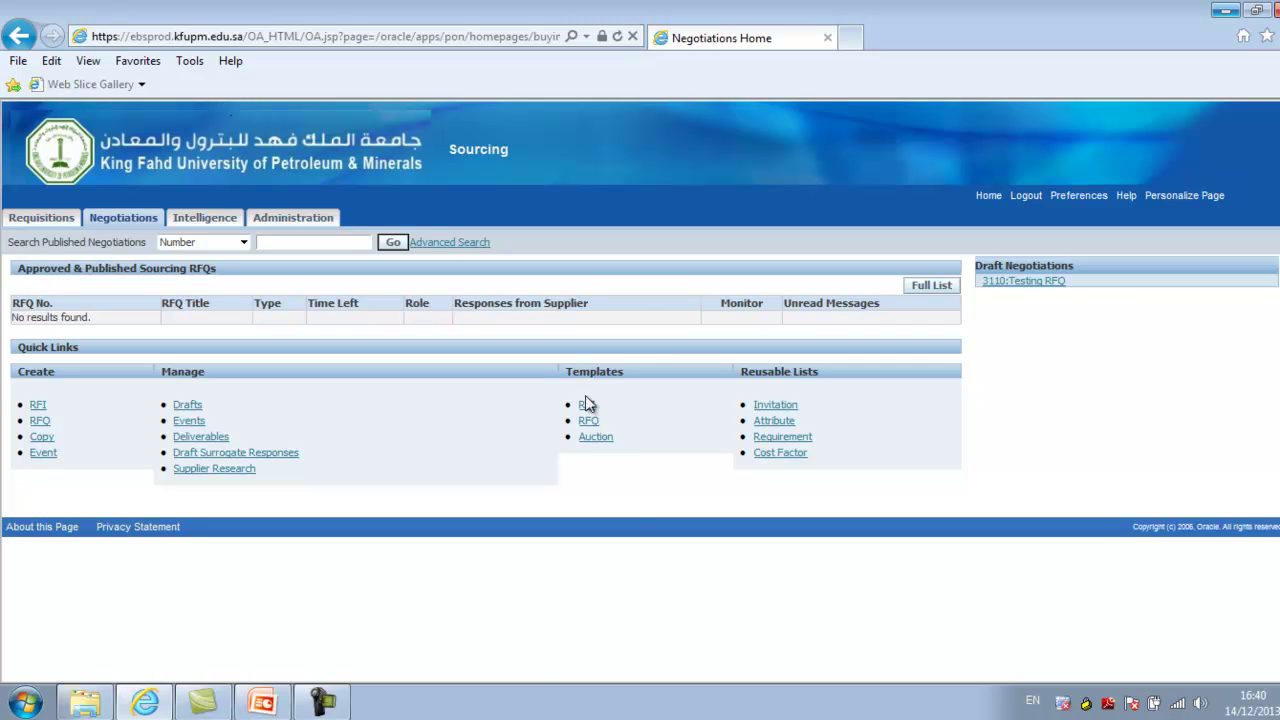
Search the RFQ templates for Active status so the Generic RFQ Template is listed
click(590, 420)
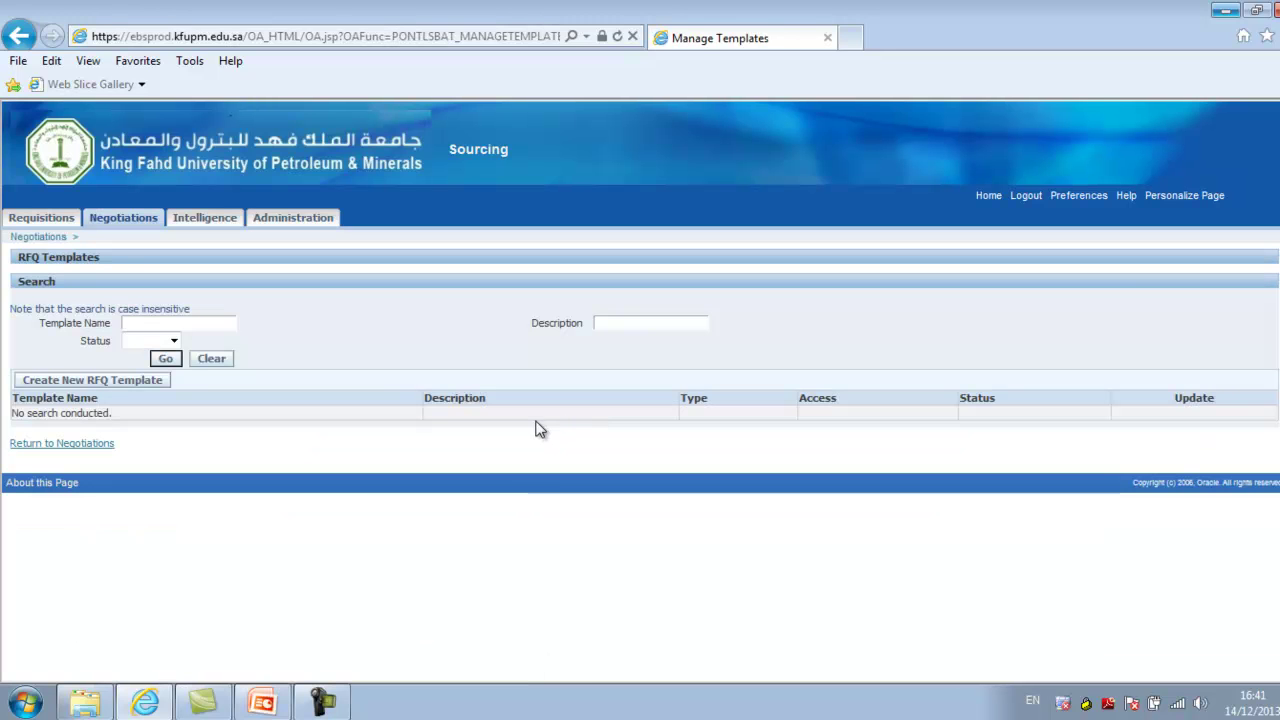
click(174, 341)
click(162, 368)
click(165, 358)
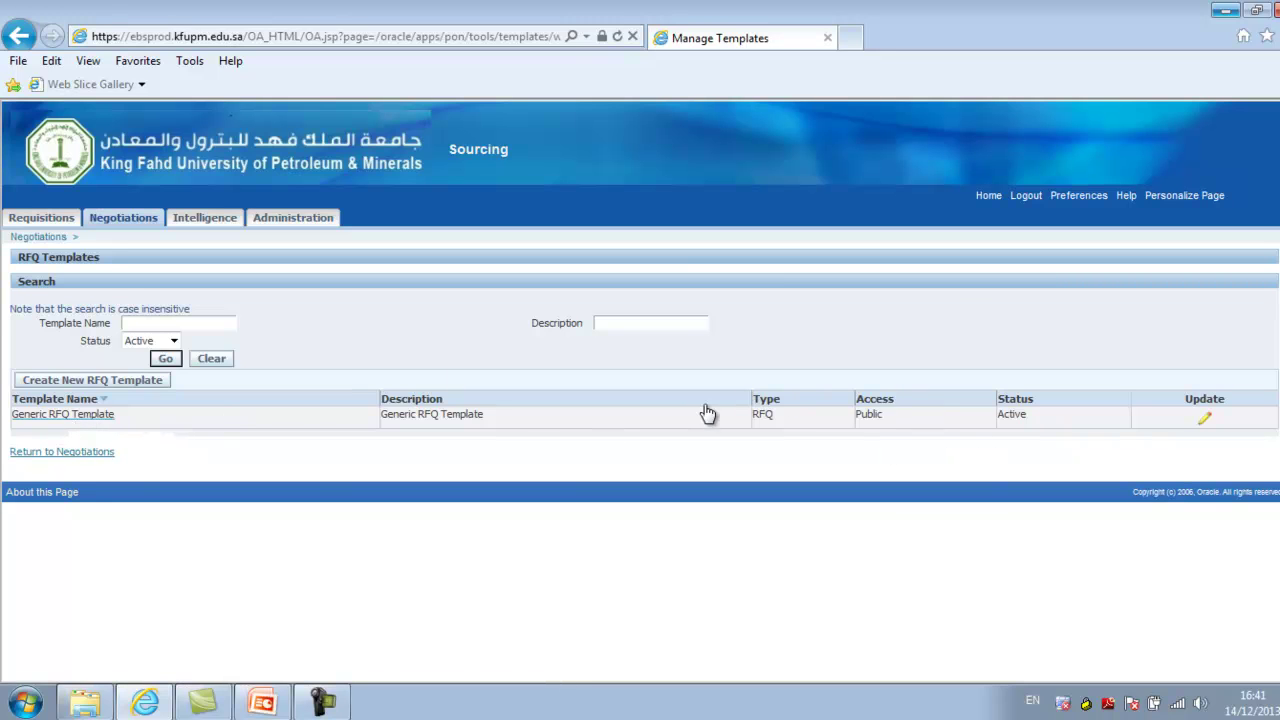
Open the Generic RFQ Template and show, then hide, its General Requirements for Local RFQ
click(66, 418)
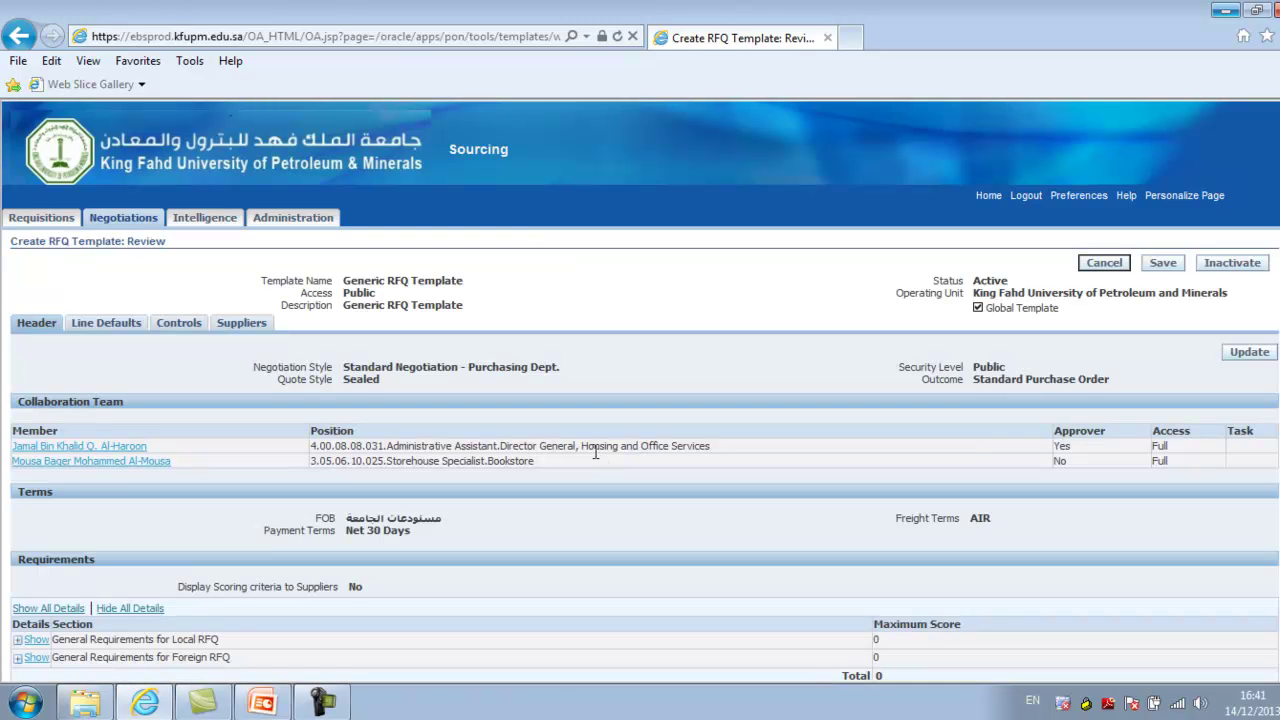
scroll(640, 390, down, 3)
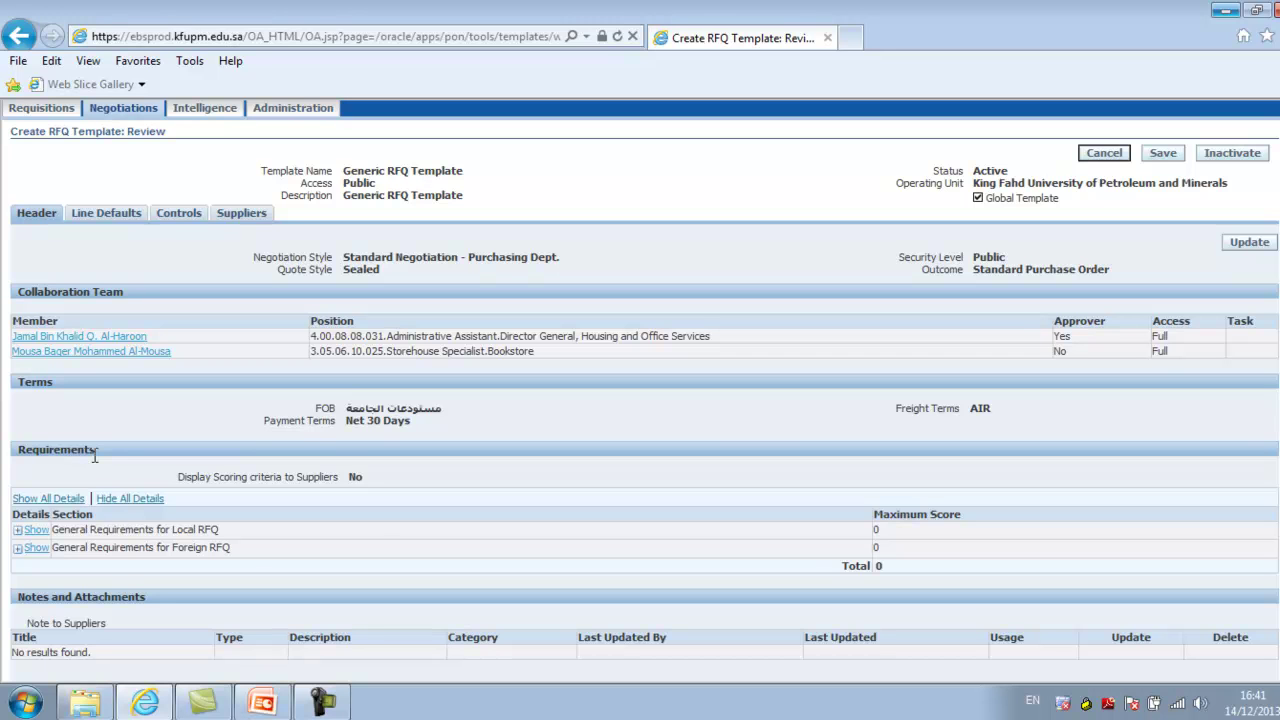
click(30, 531)
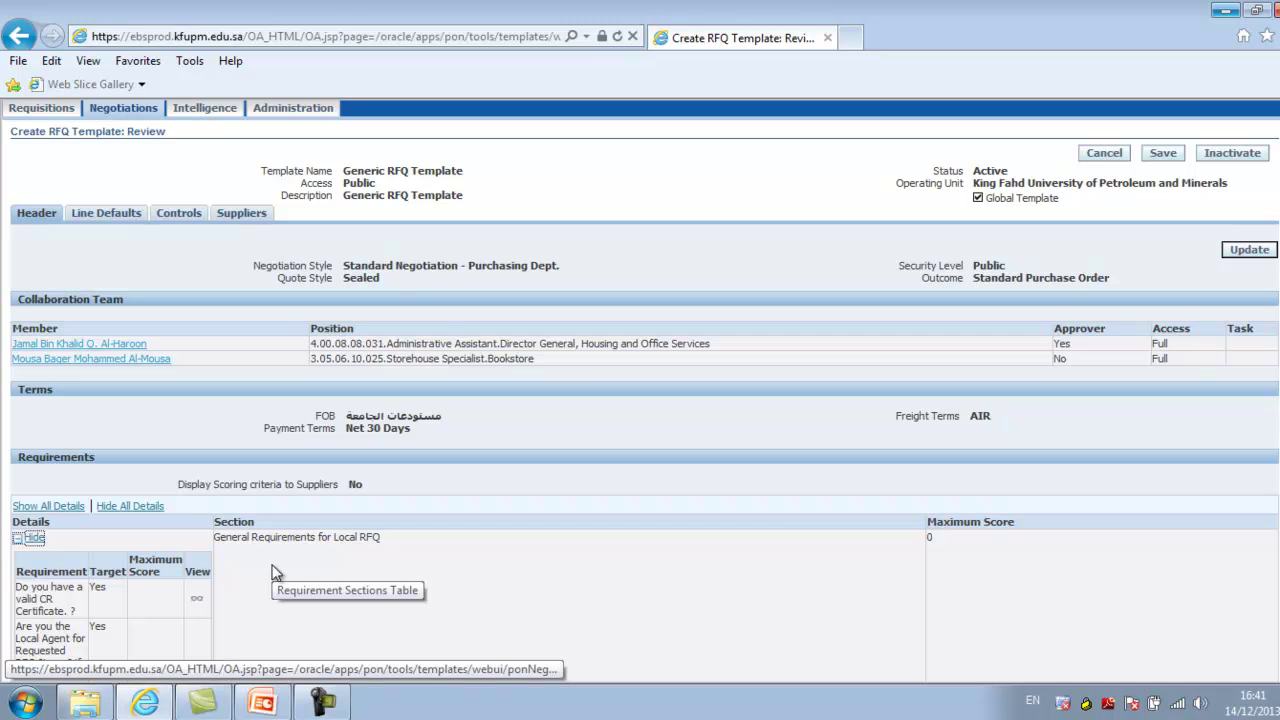
scroll(766, 540, down, 3)
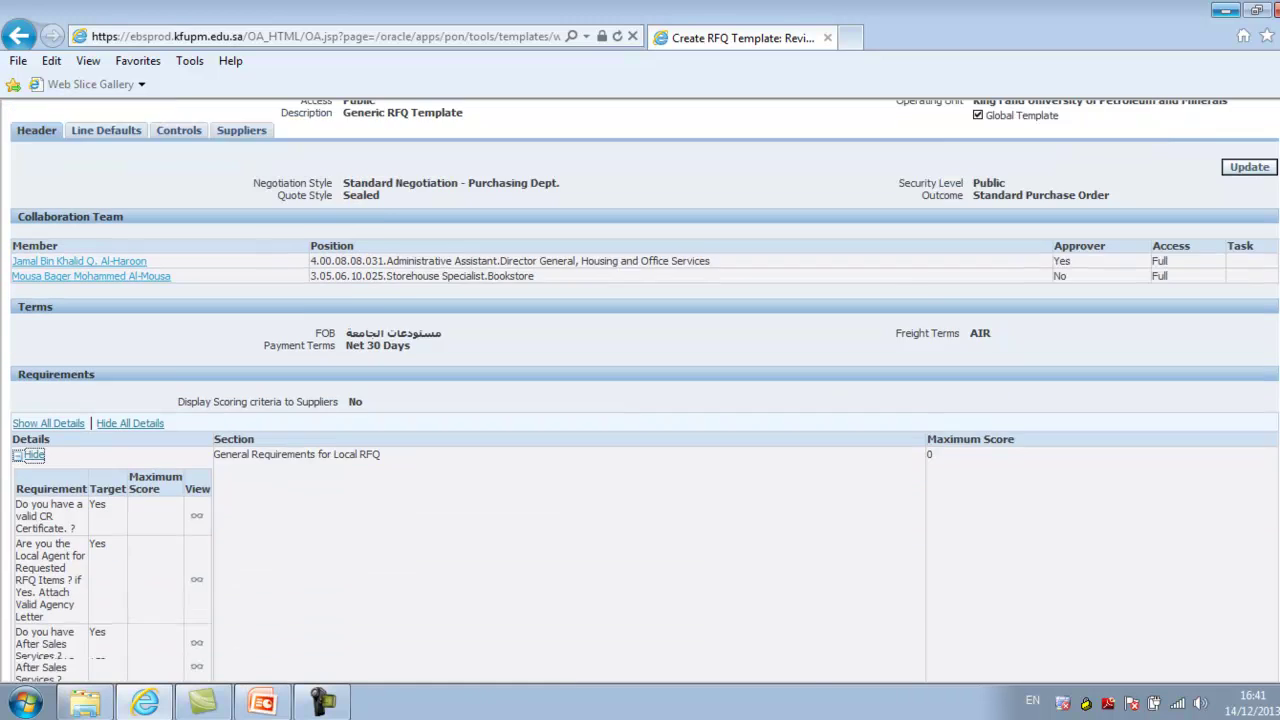
scroll(645, 391, down, 1)
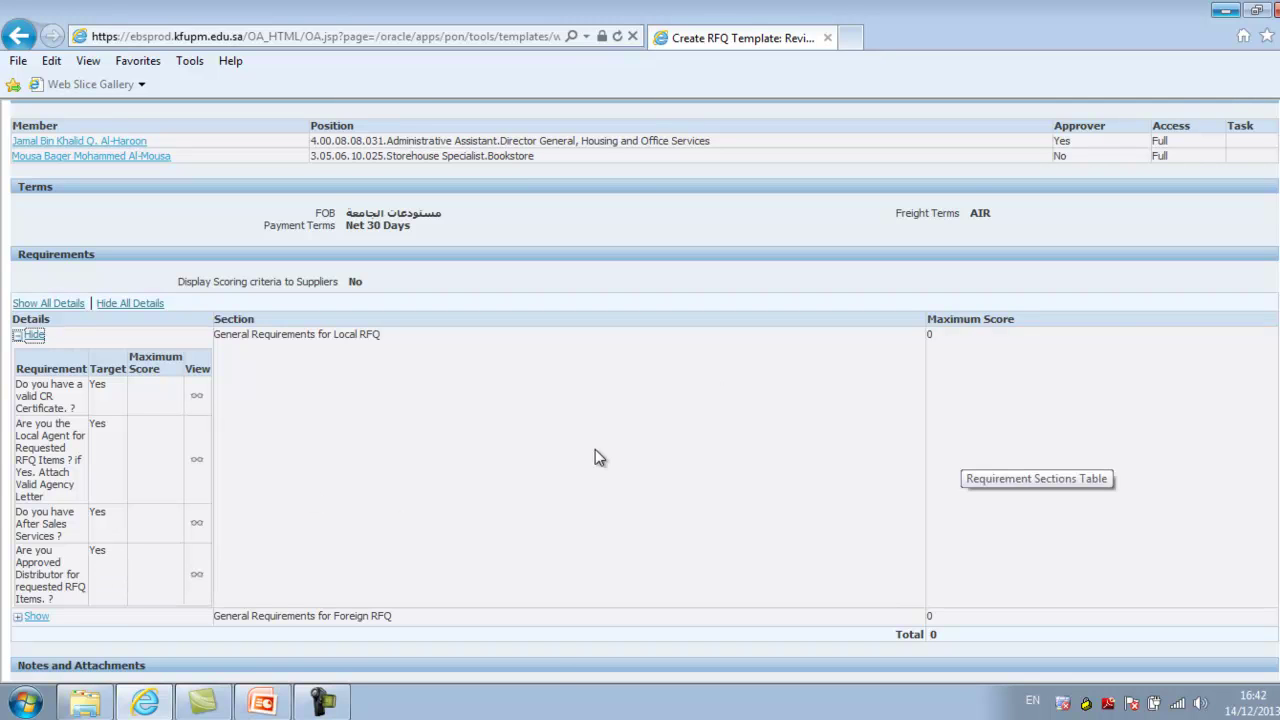
click(20, 337)
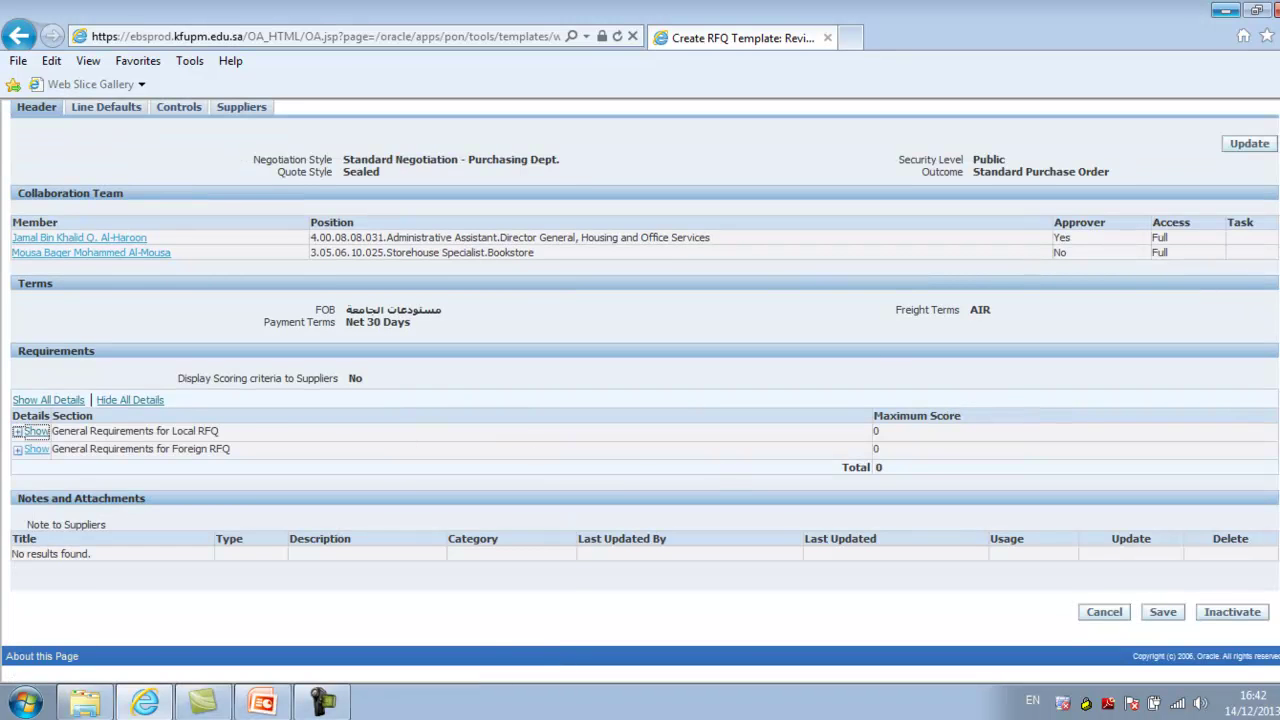
scroll(725, 470, up, 3)
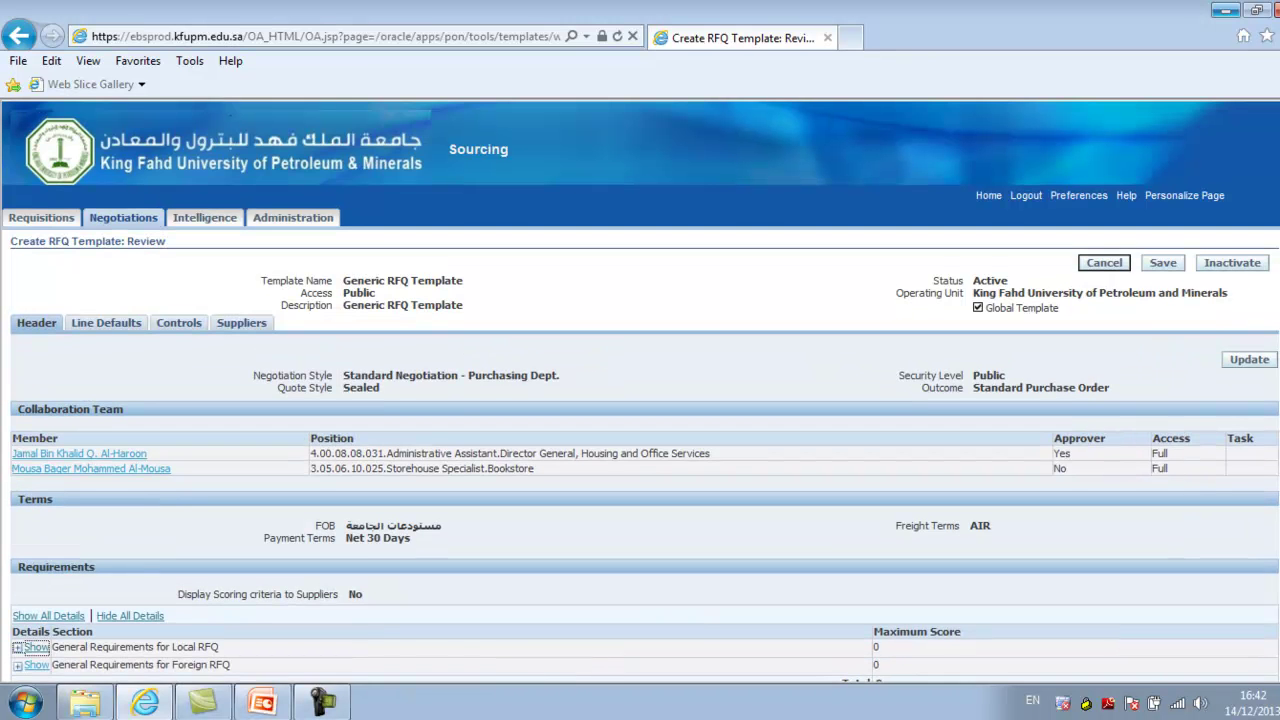
Review the template's Line Defaults, then its Controls schedule and response rules
click(110, 326)
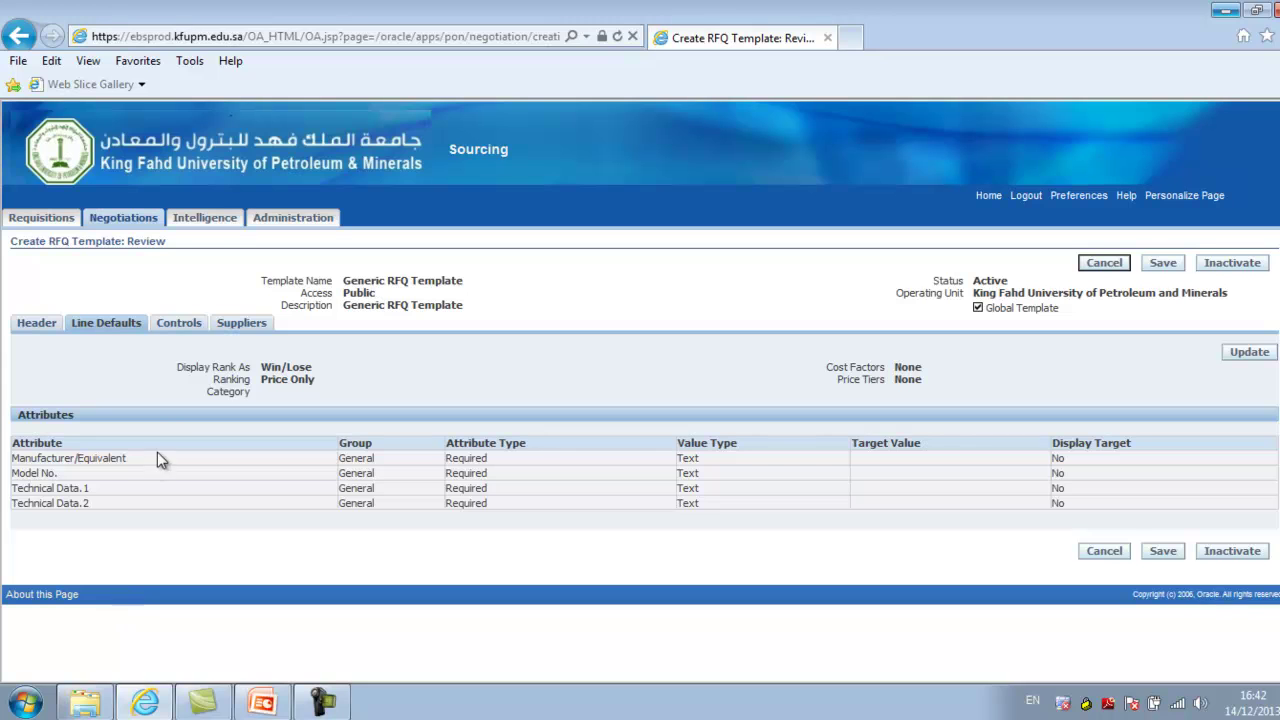
click(185, 328)
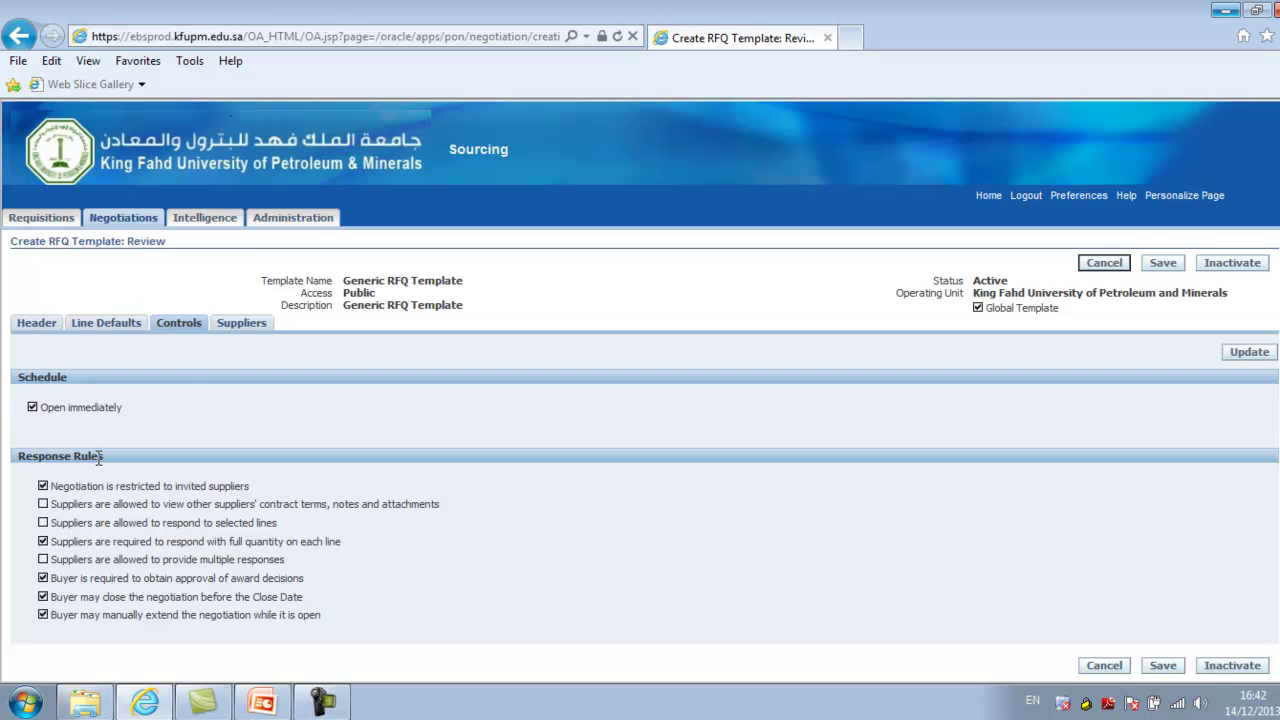
Check the template's empty Suppliers list, then cancel back to the RFQ Templates list
click(241, 325)
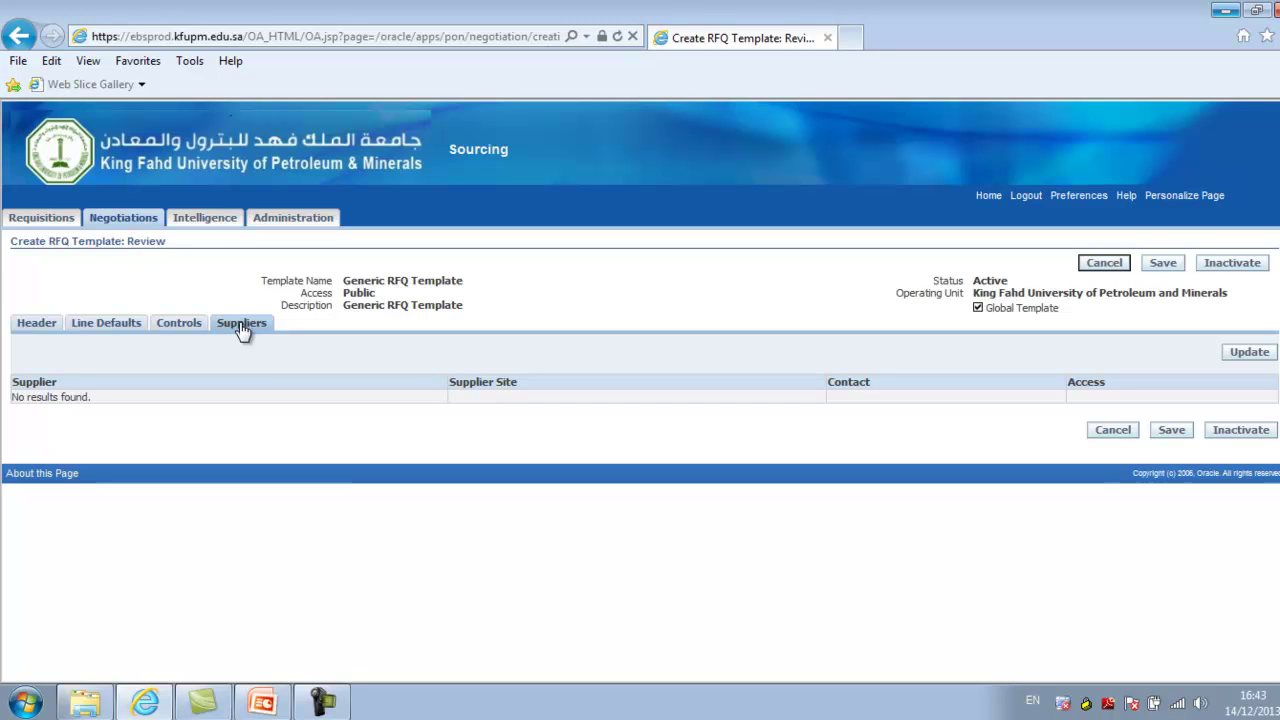
click(1112, 431)
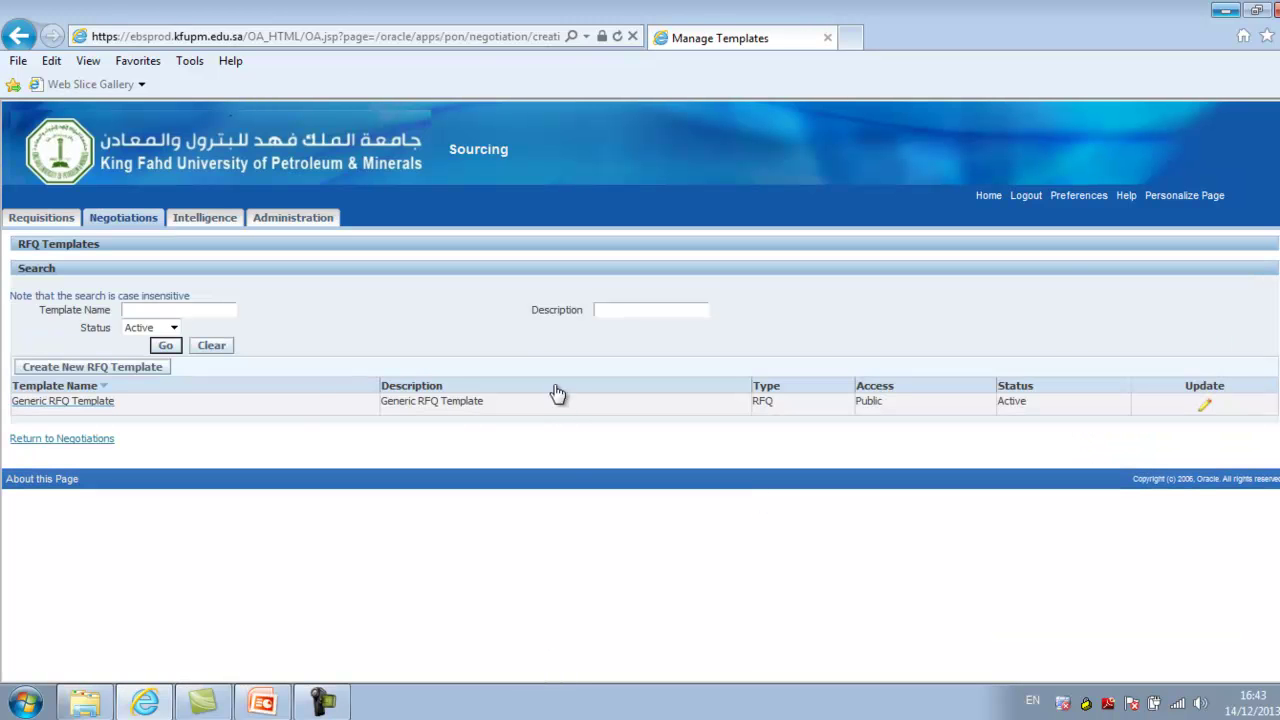
Return to the Sourcing Negotiations home page with its RFQ tables and Quick Links
click(90, 440)
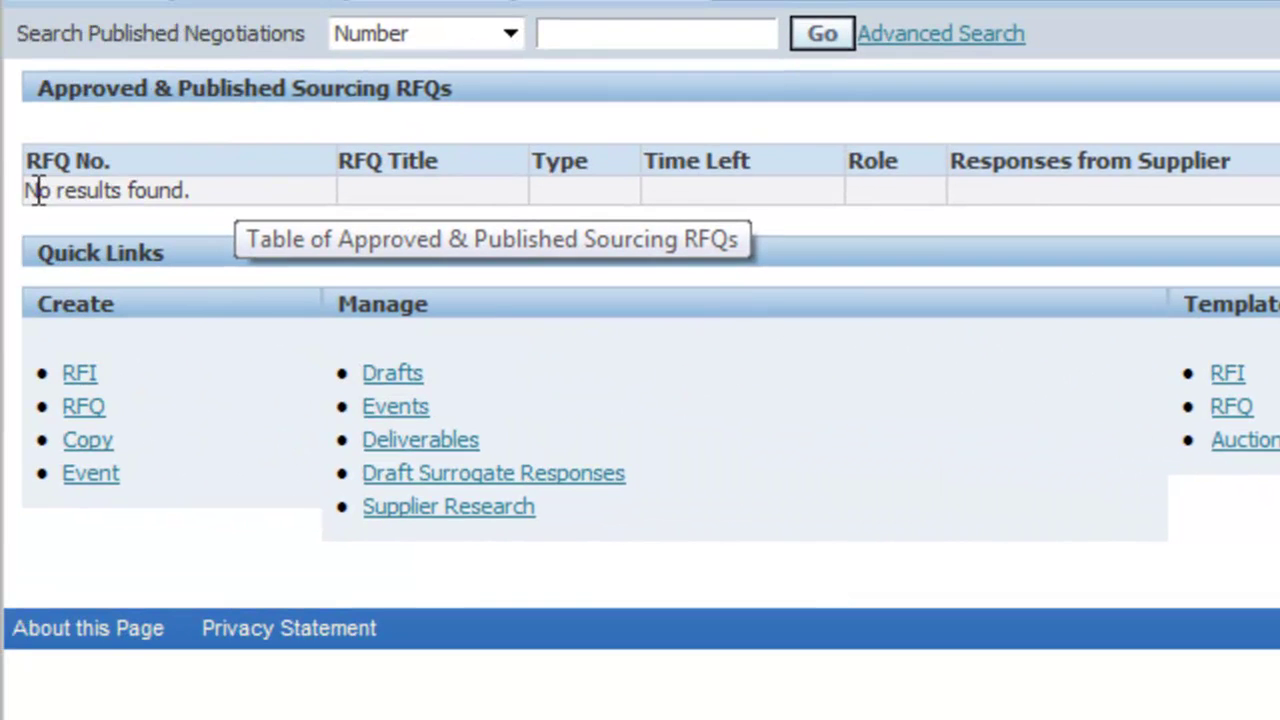
Open draft RFQ 3110 'Testing RFQ' and select all three collaboration team members
drag(29, 189, 206, 191)
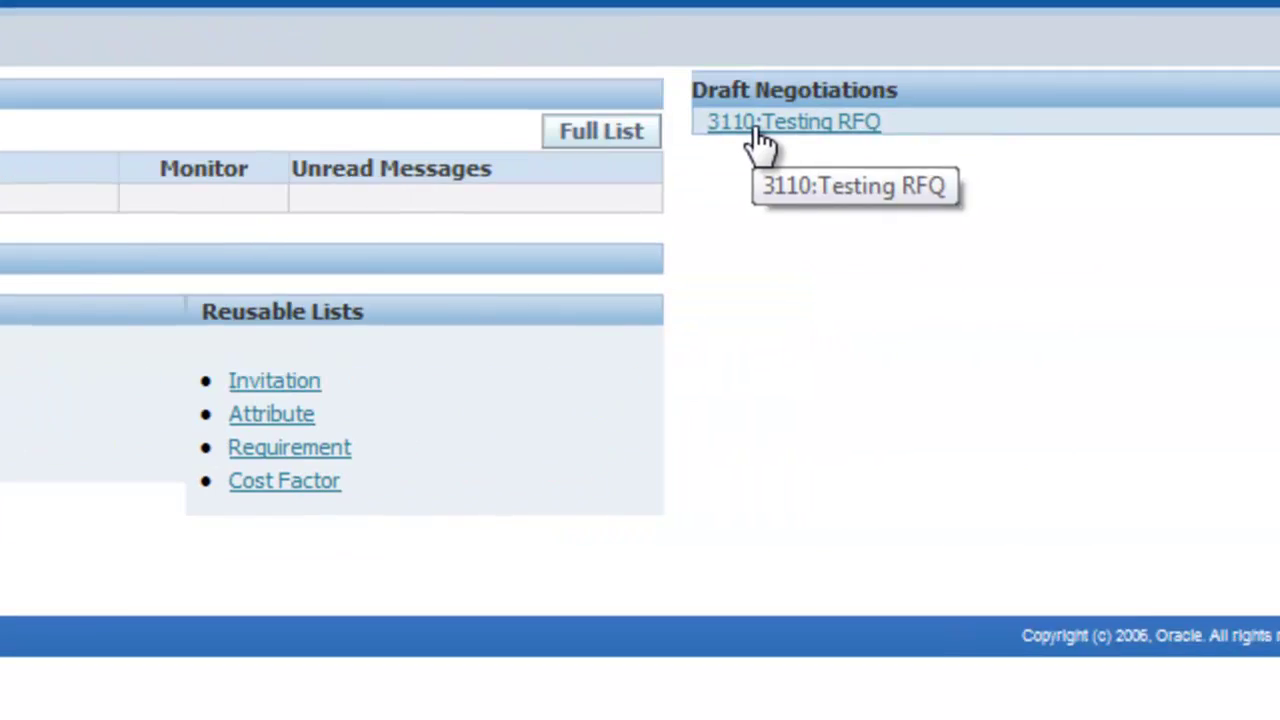
click(752, 125)
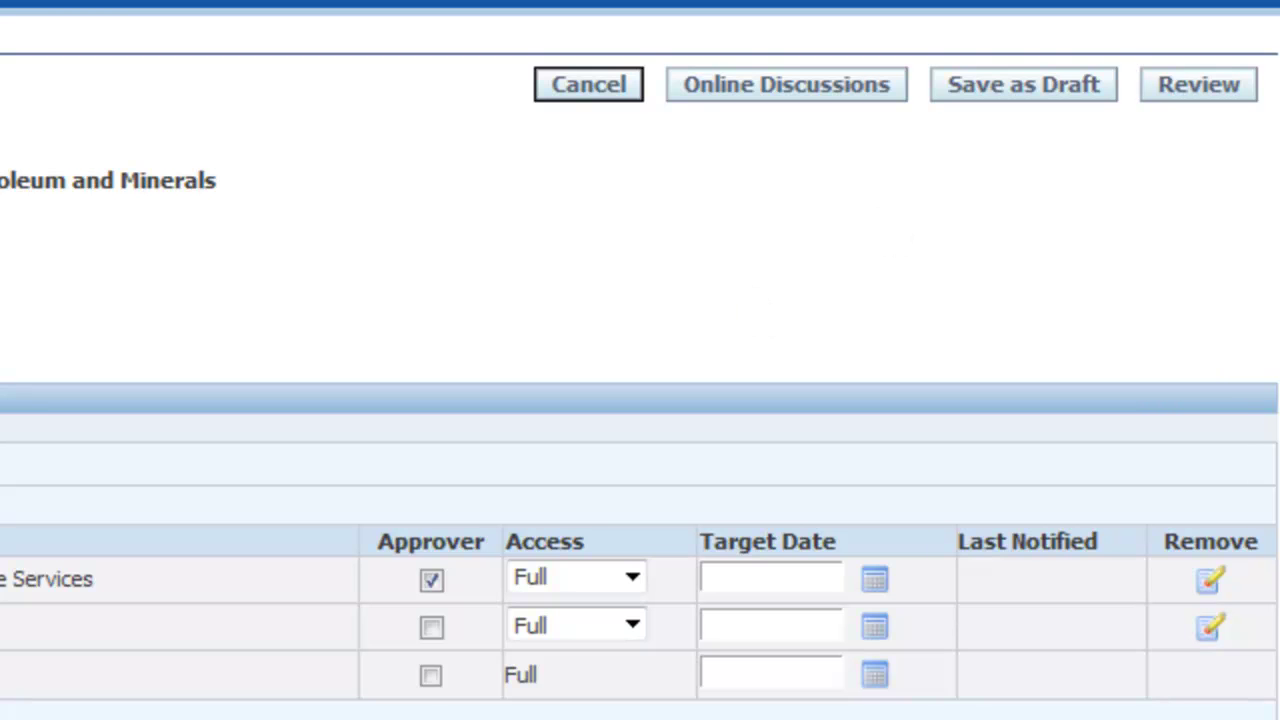
scroll(640, 400, down, 5)
scroll(640, 400, up, 2)
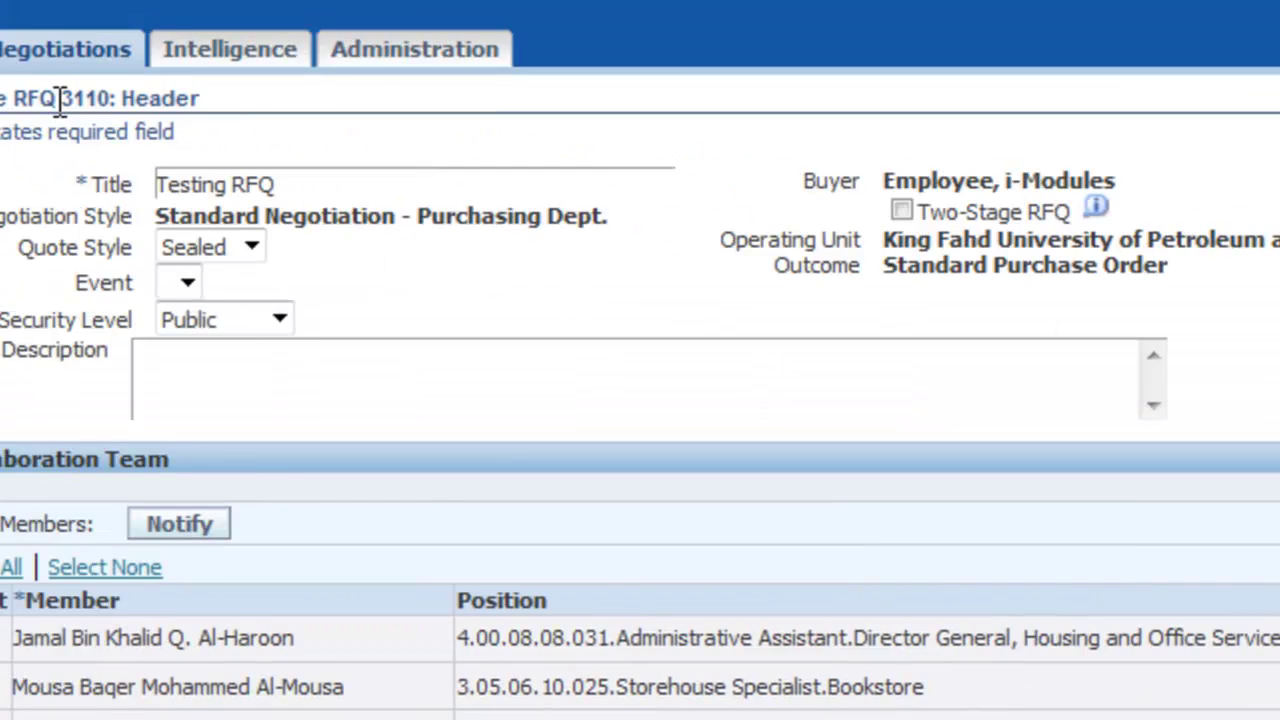
drag(260, 129, 398, 130)
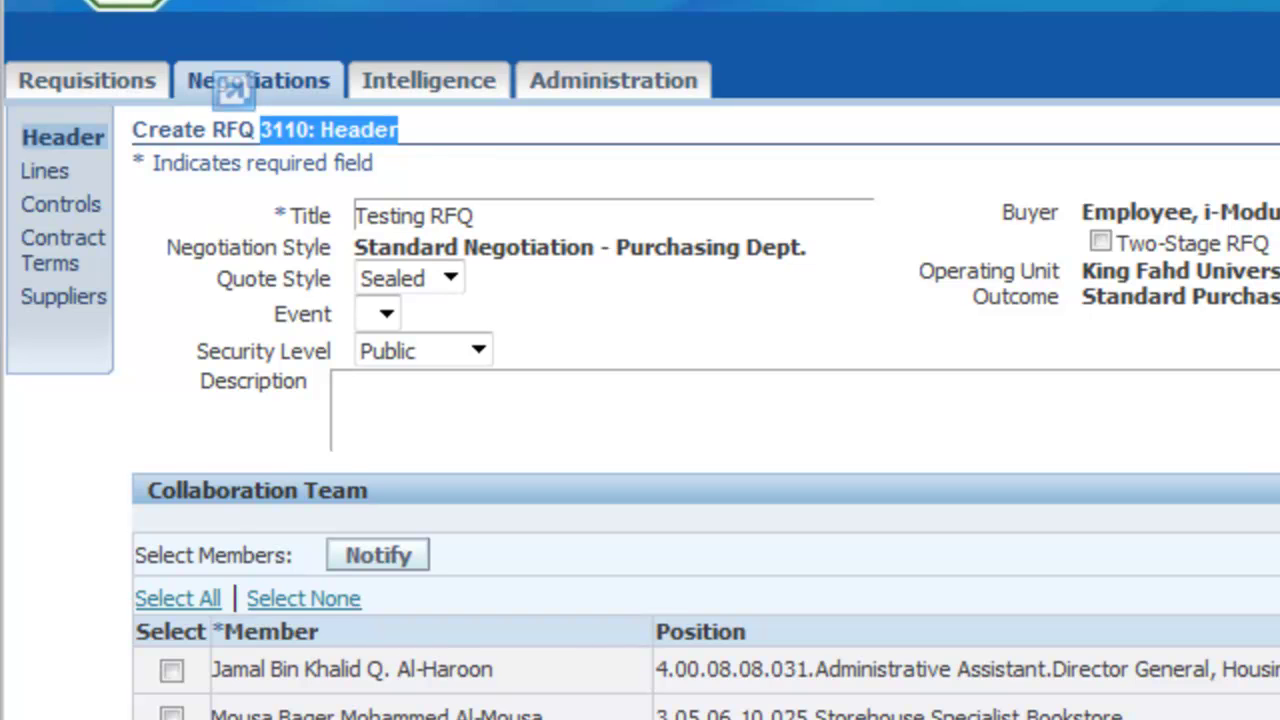
click(165, 599)
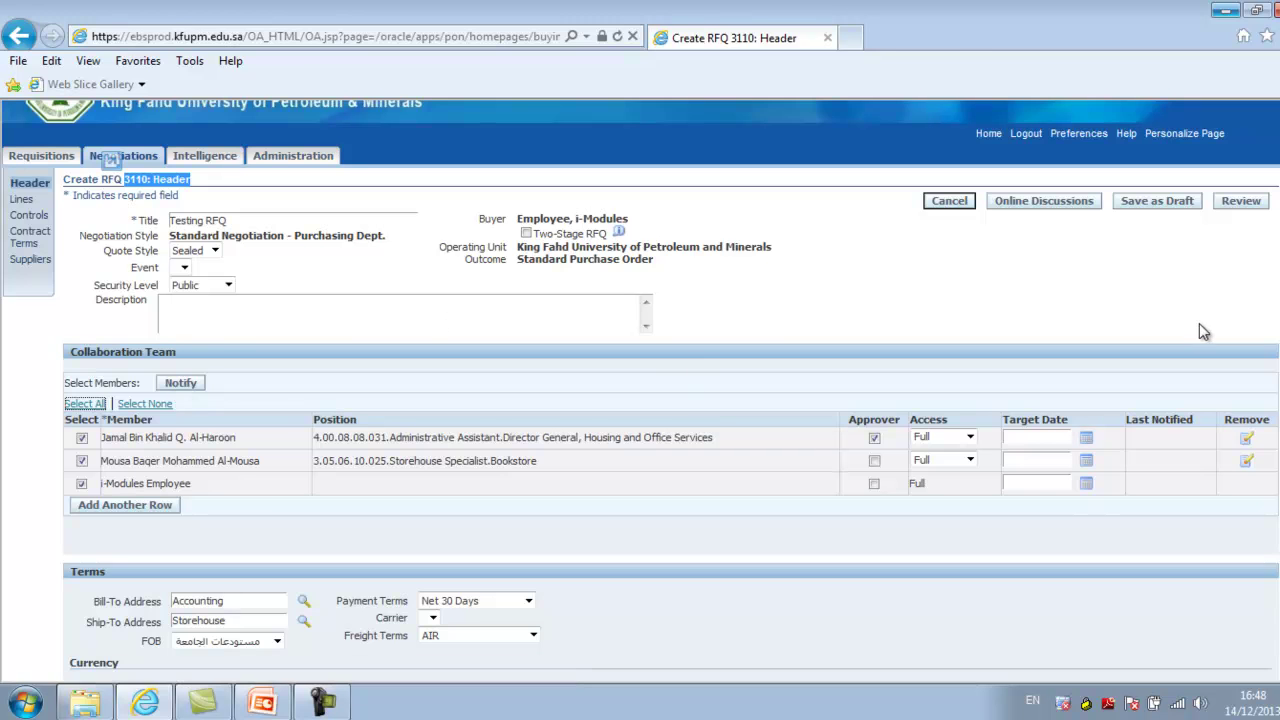
Expand Requirements and General Requirements for Local RFQ to reveal its four Optional questions
scroll(138, 160, down, 5)
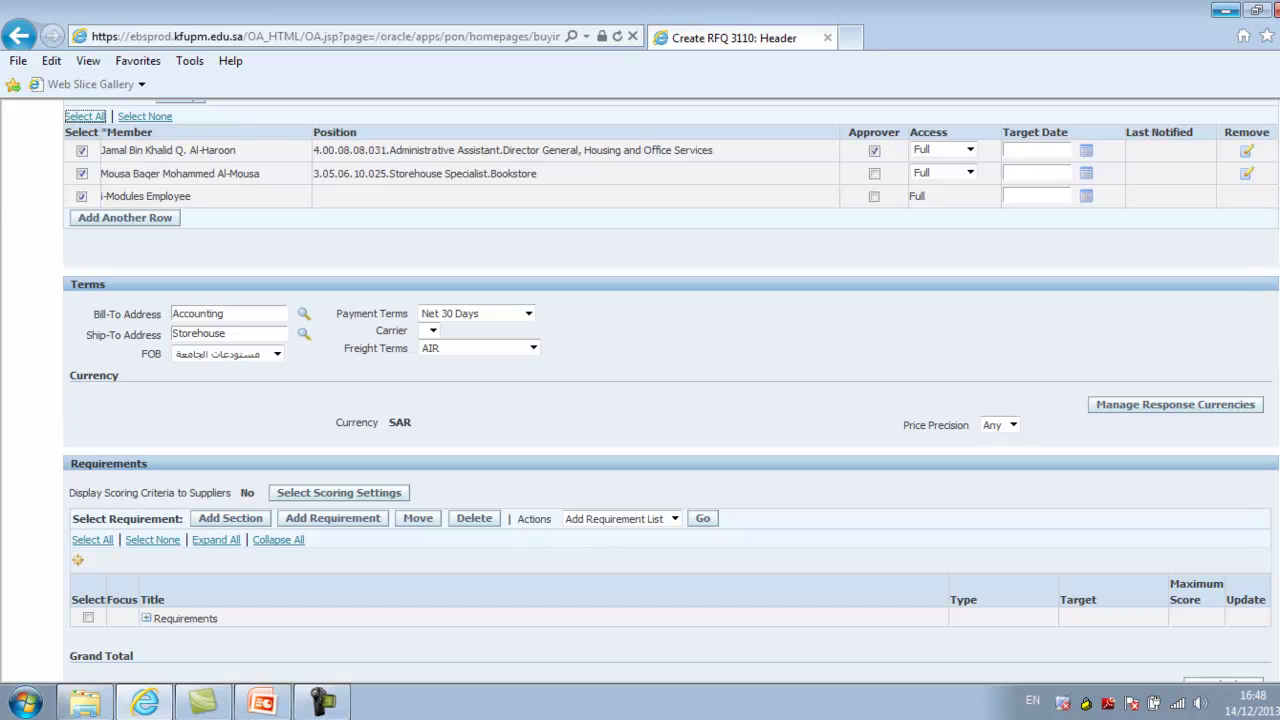
scroll(756, 355, down, 3)
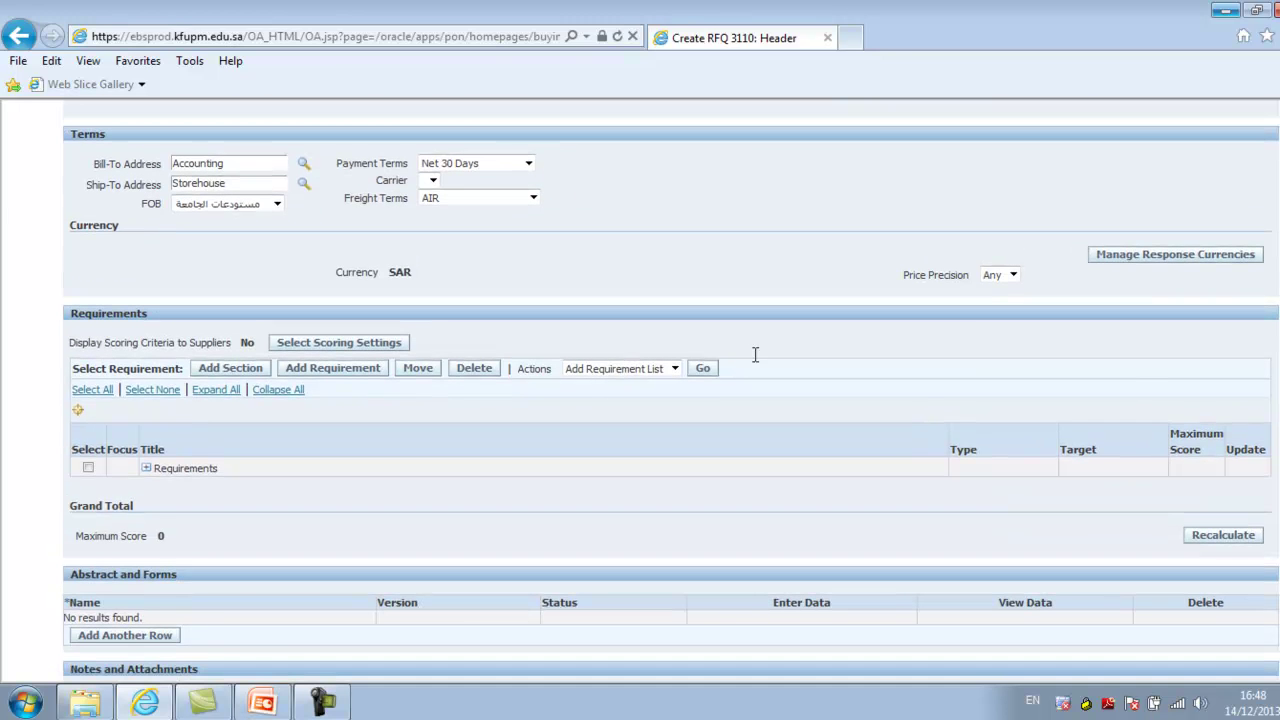
drag(147, 318, 70, 320)
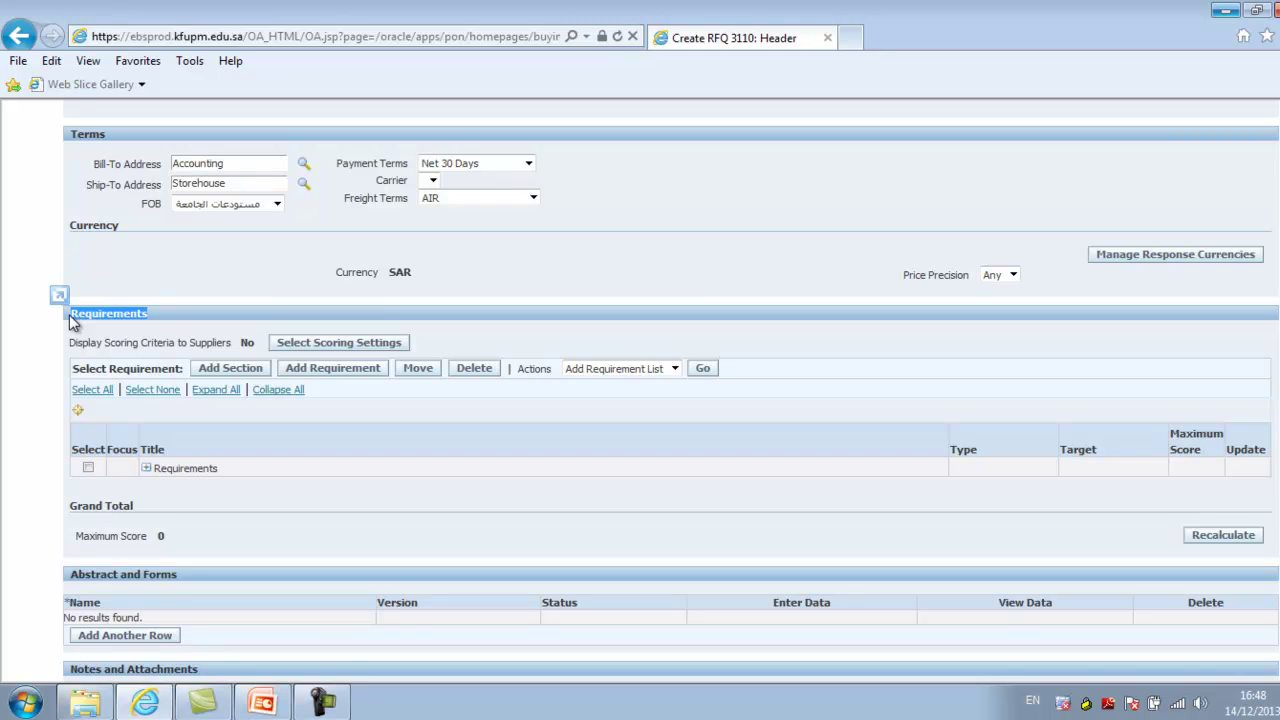
click(147, 469)
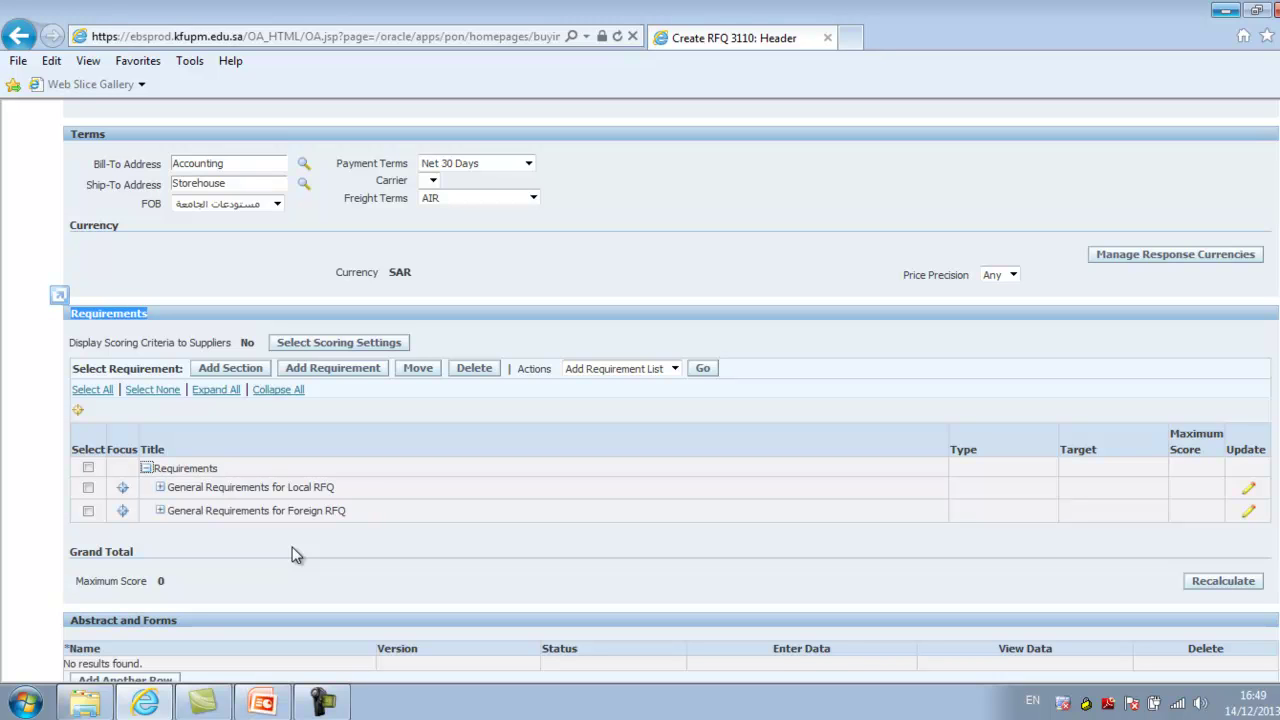
click(161, 487)
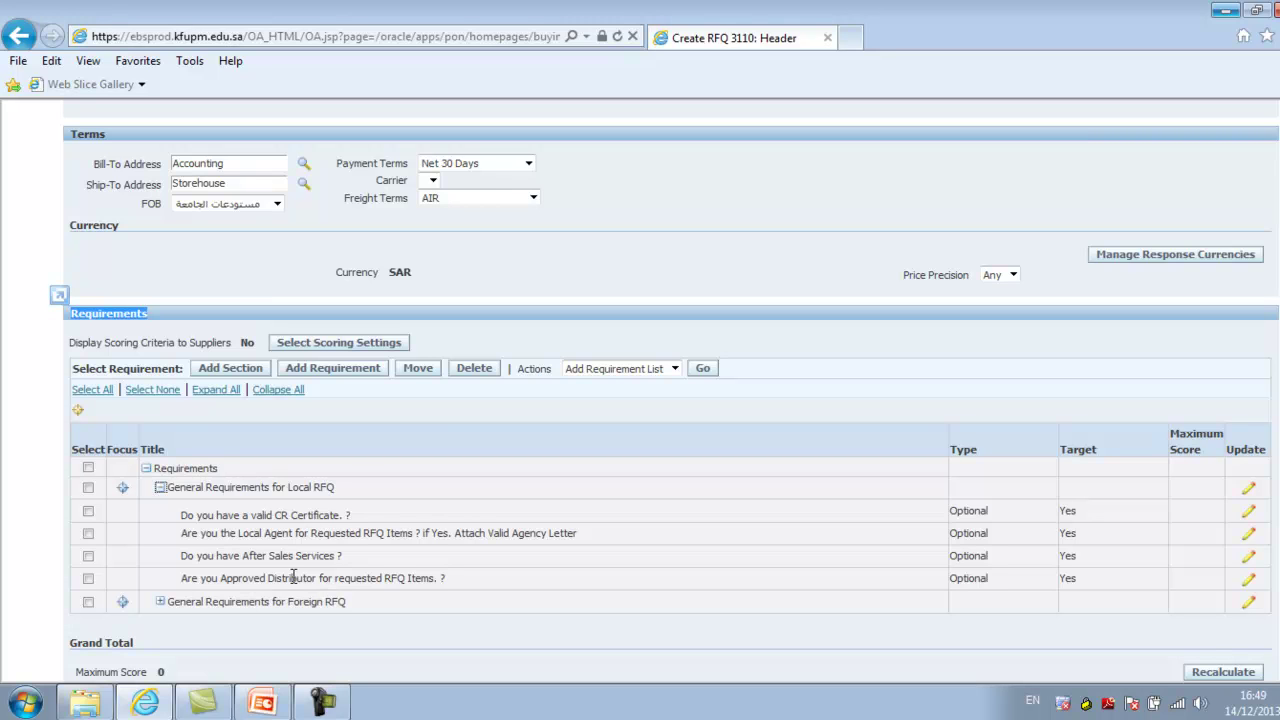
scroll(978, 470, down, 3)
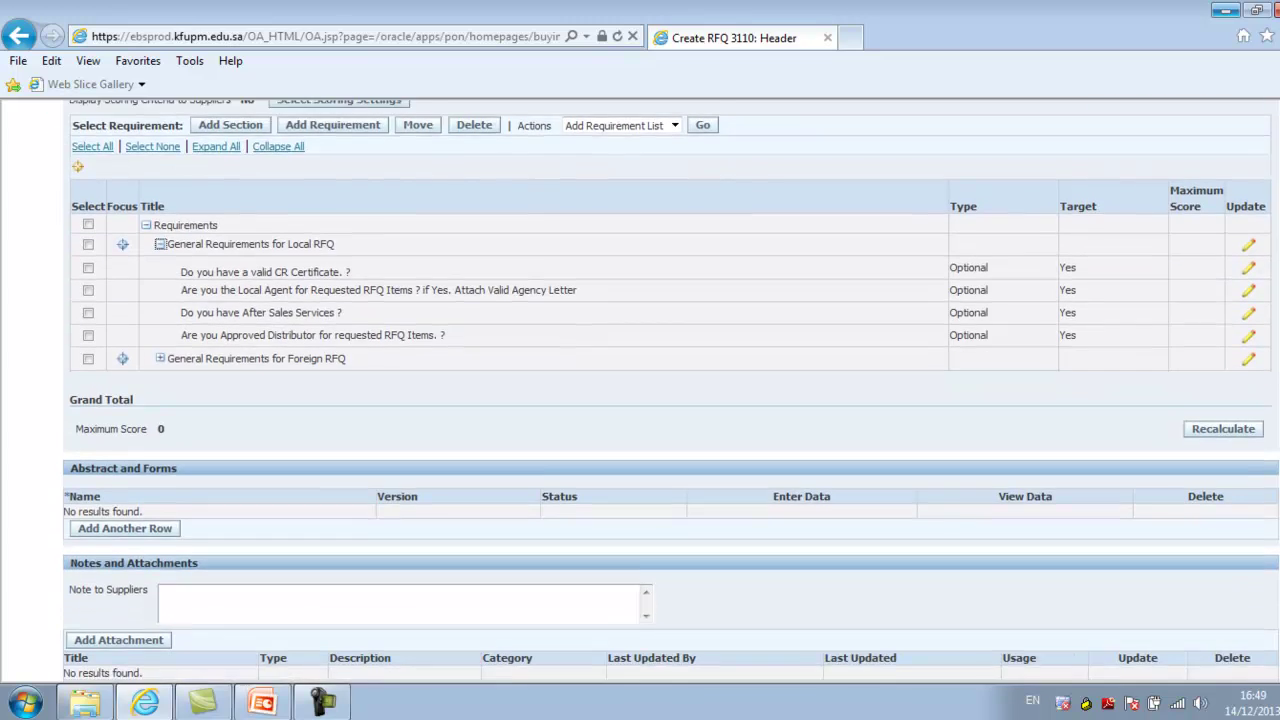
scroll(528, 507, down, 2)
Place the cursor in Note to Suppliers, then go to RFQ 3110's empty Lines page
click(366, 509)
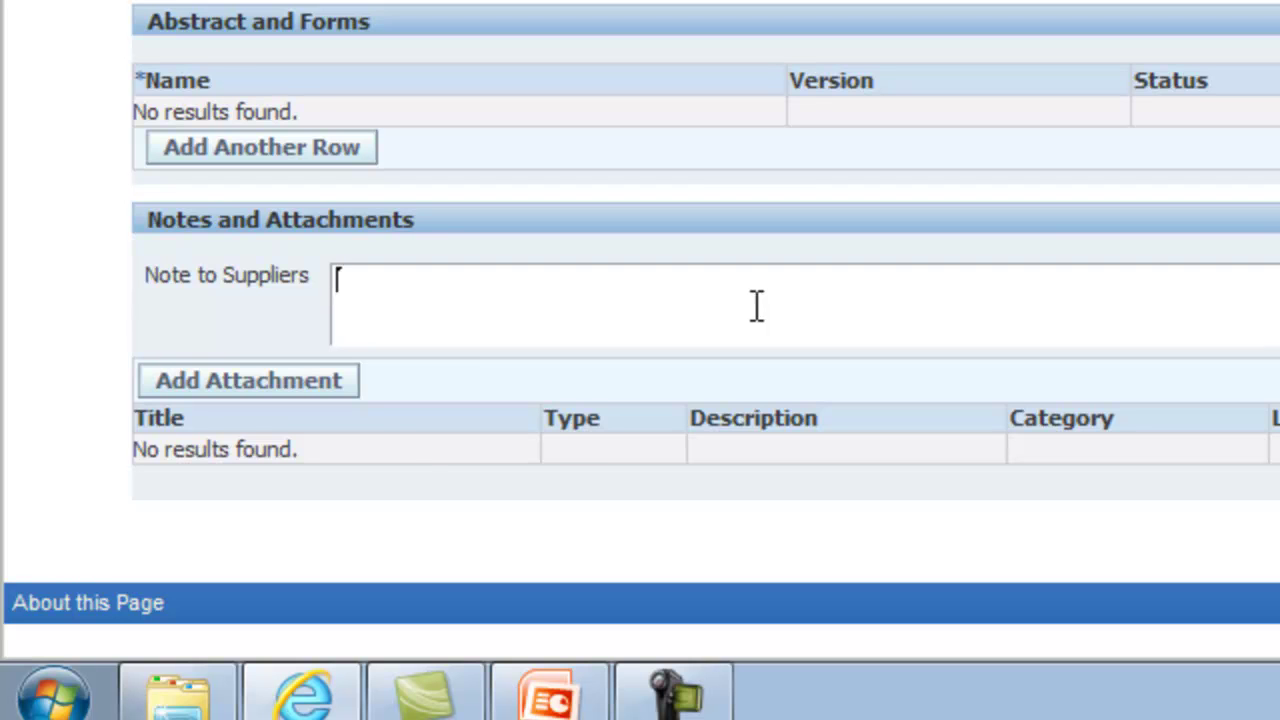
scroll(640, 330, up, 10)
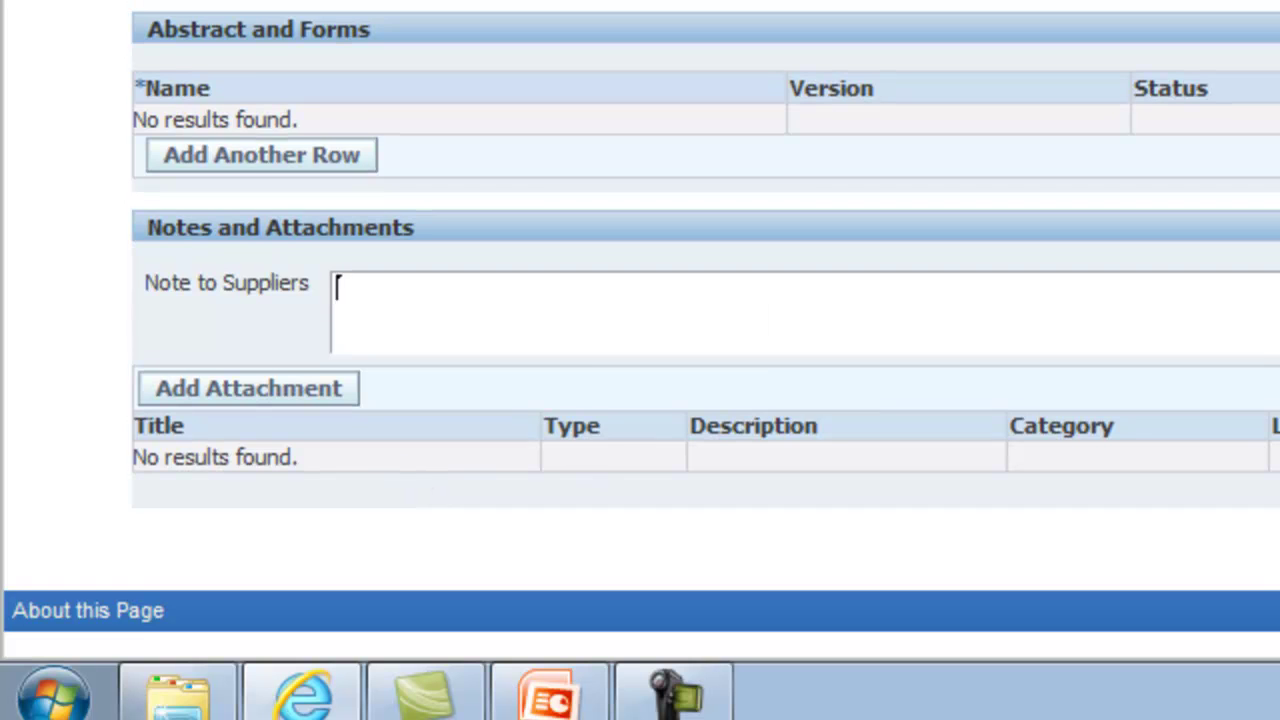
scroll(640, 330, up, 6)
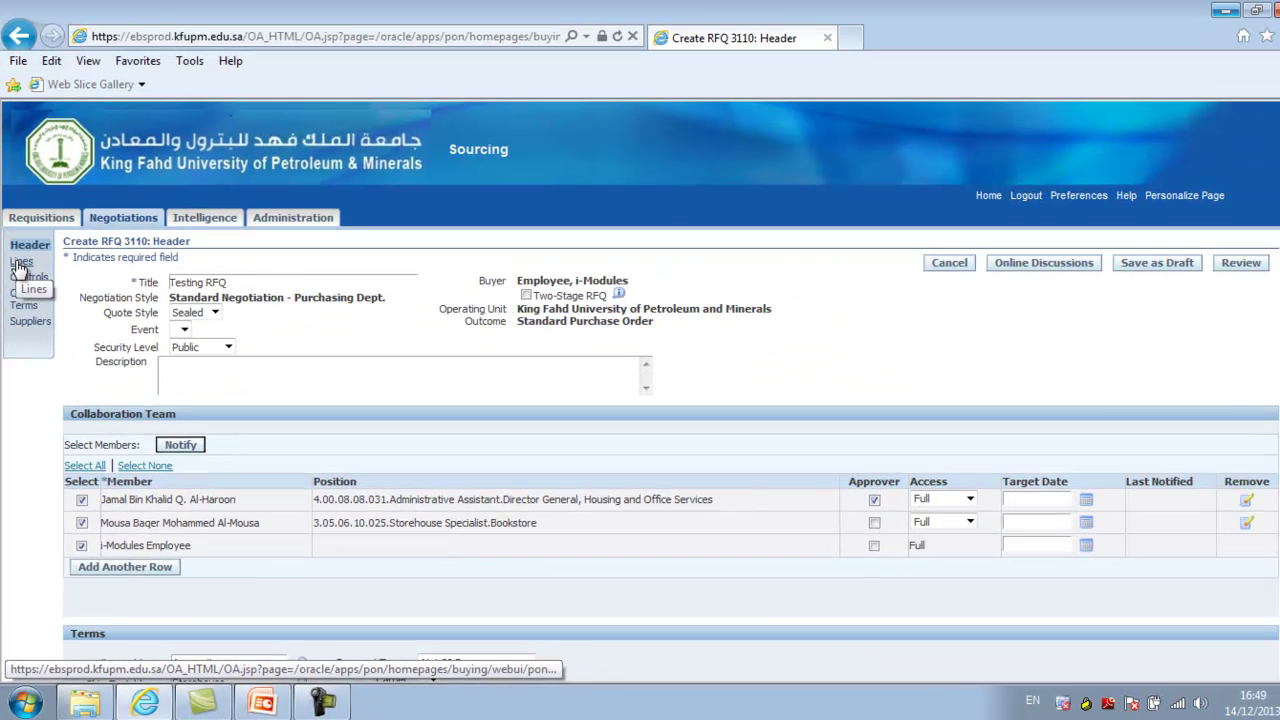
click(20, 266)
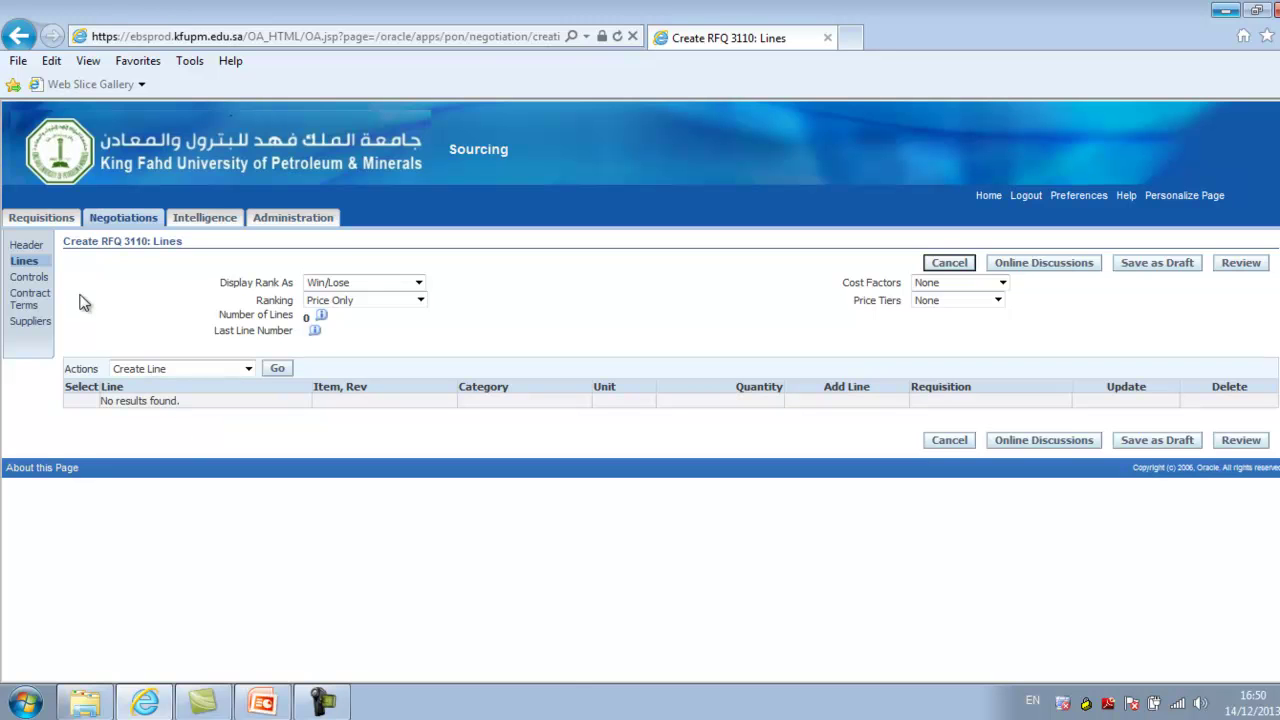
Set the close date to 16-Dec-2013 16:50:30 with Preview Date Immediately, then go to Contract Terms
click(29, 277)
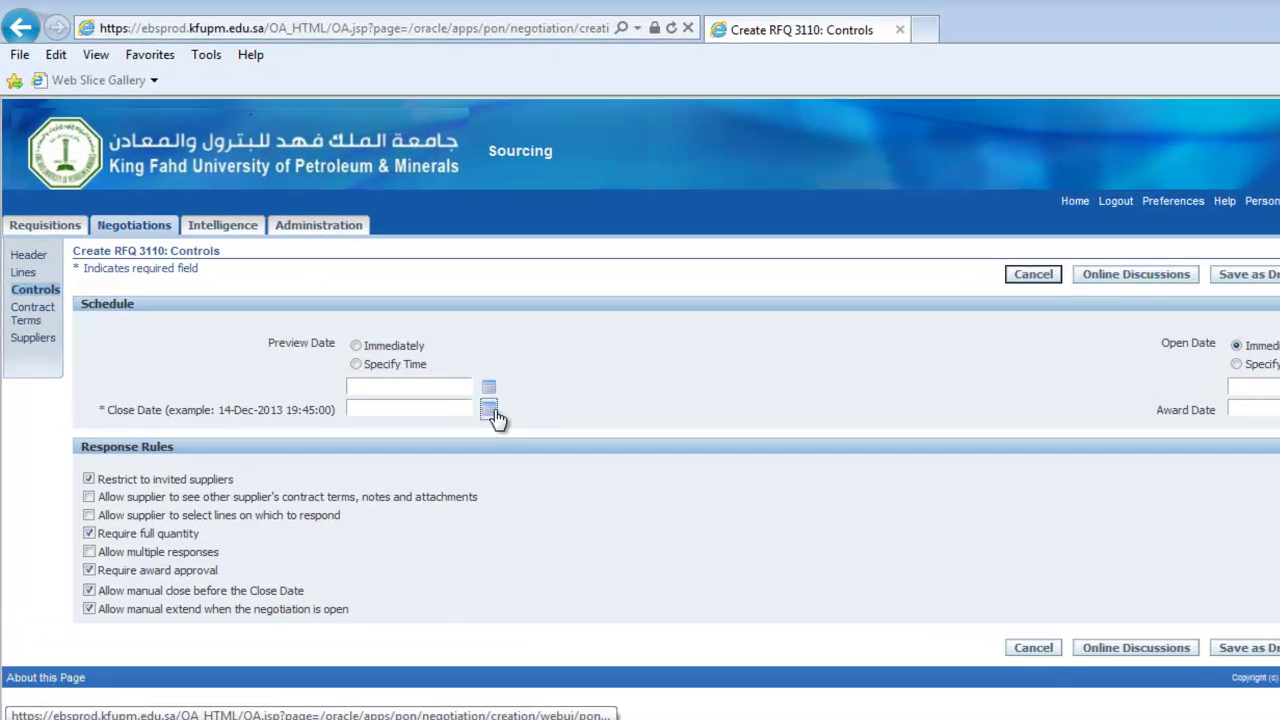
click(449, 387)
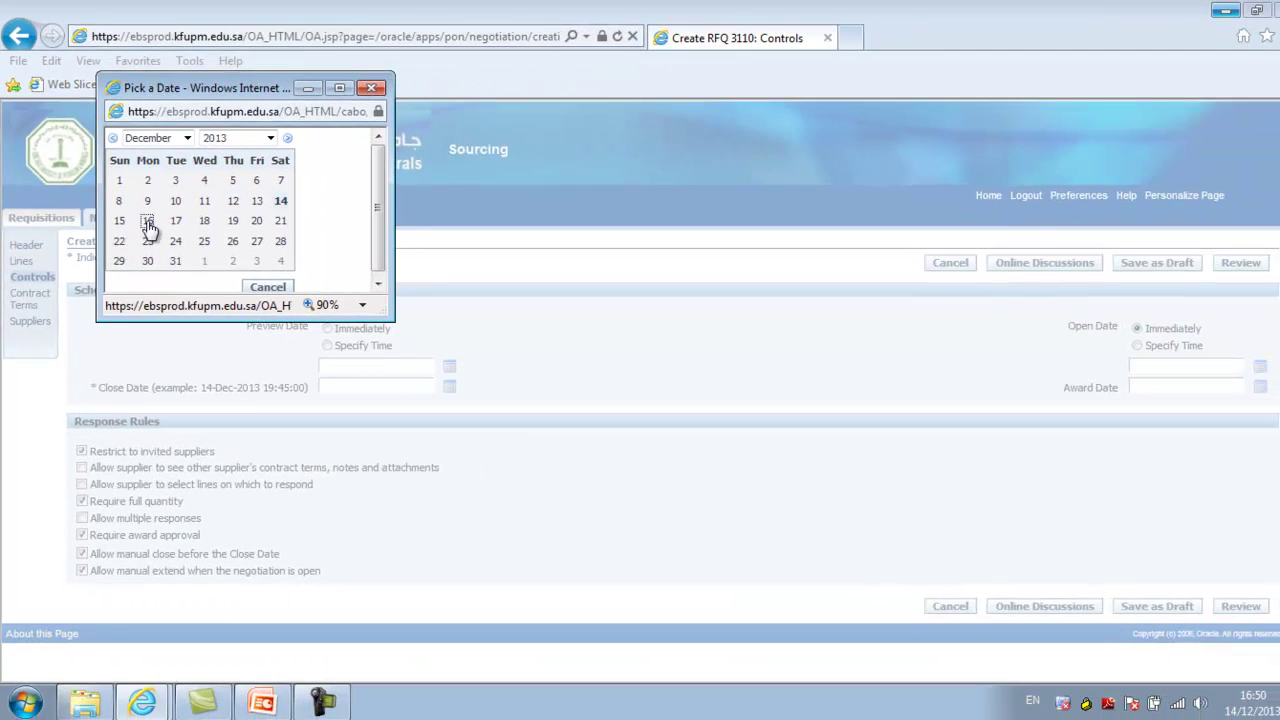
click(170, 234)
click(328, 328)
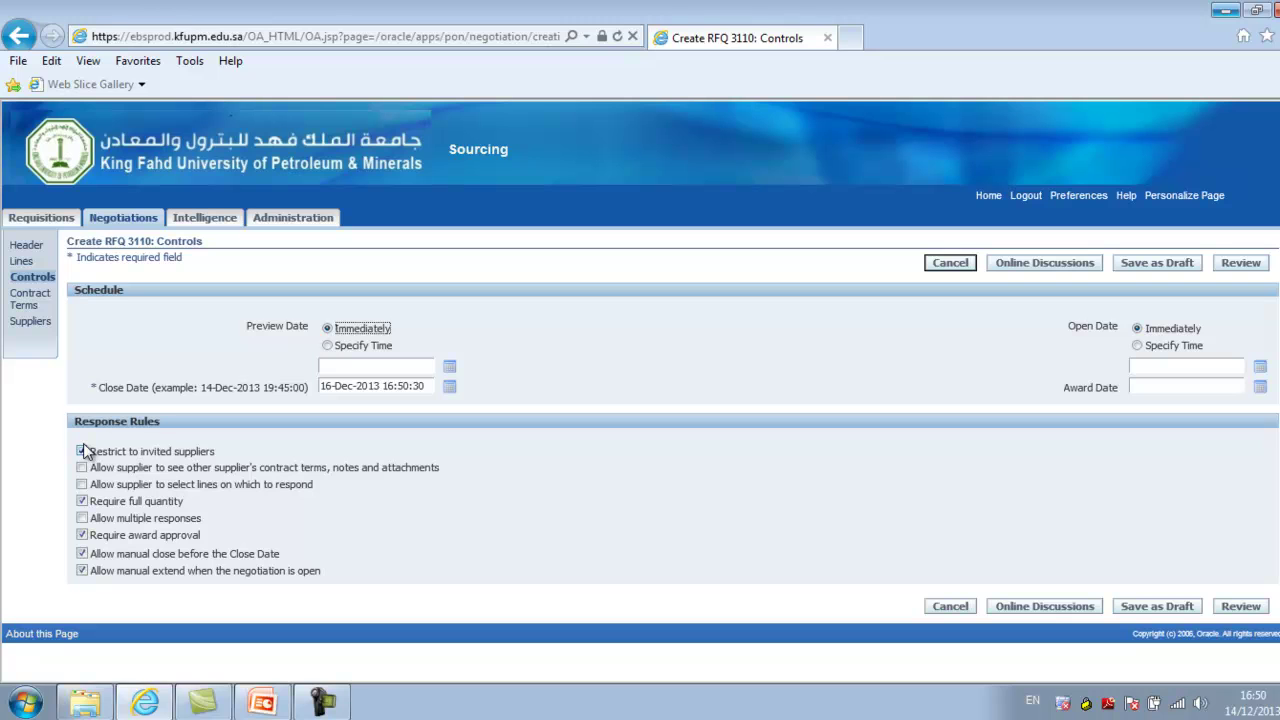
click(25, 303)
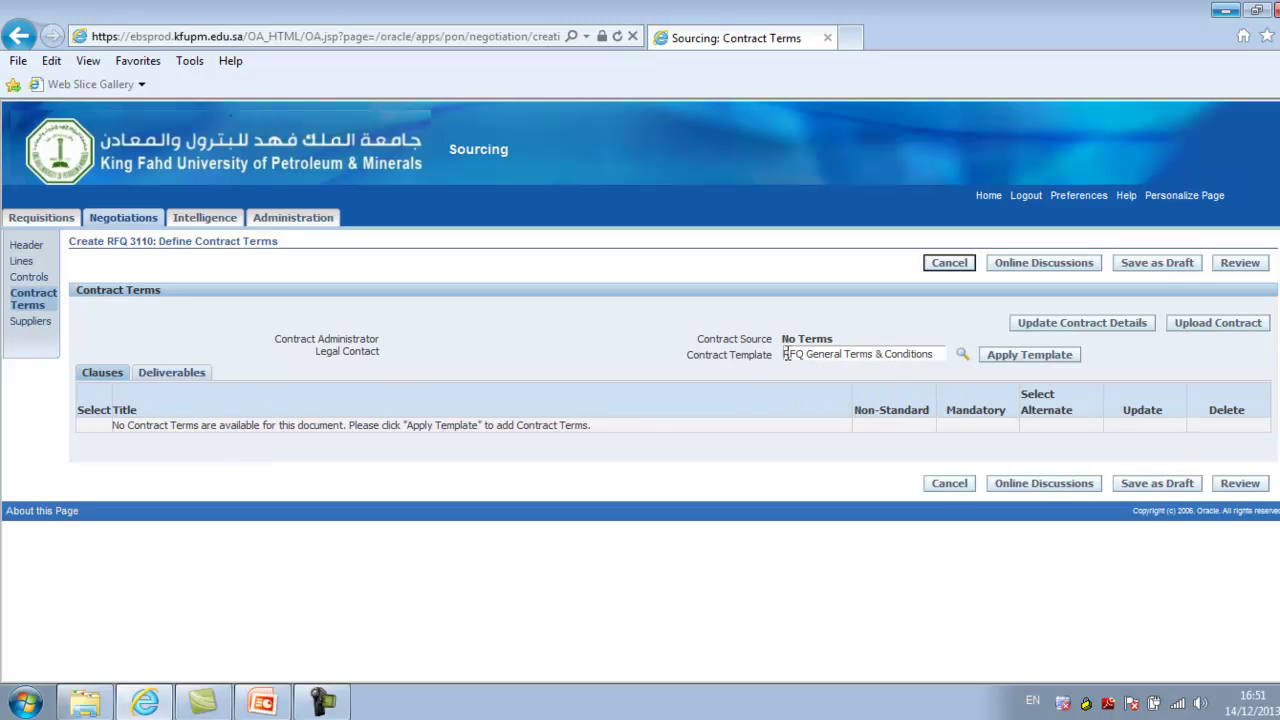
Apply the RFQ General Terms & Conditions template and expand its 13 Local RFQ clauses
drag(785, 356, 935, 360)
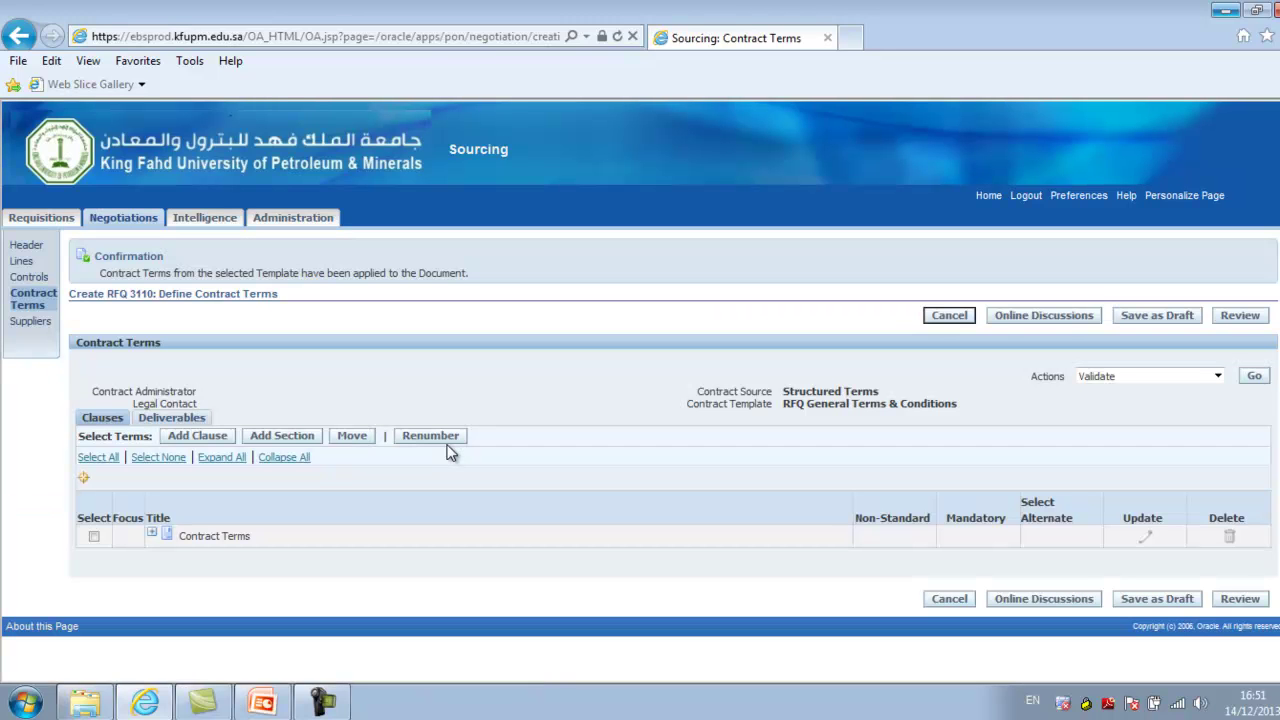
click(153, 536)
click(167, 510)
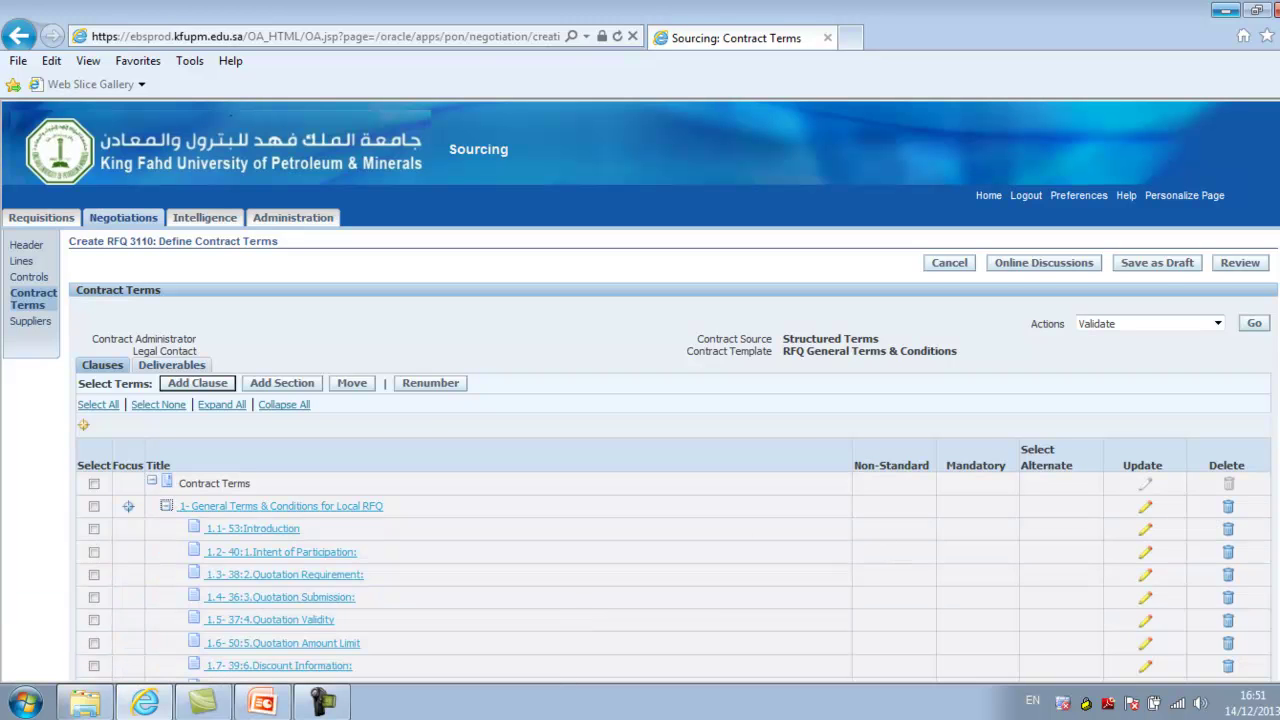
scroll(640, 392, down, 3)
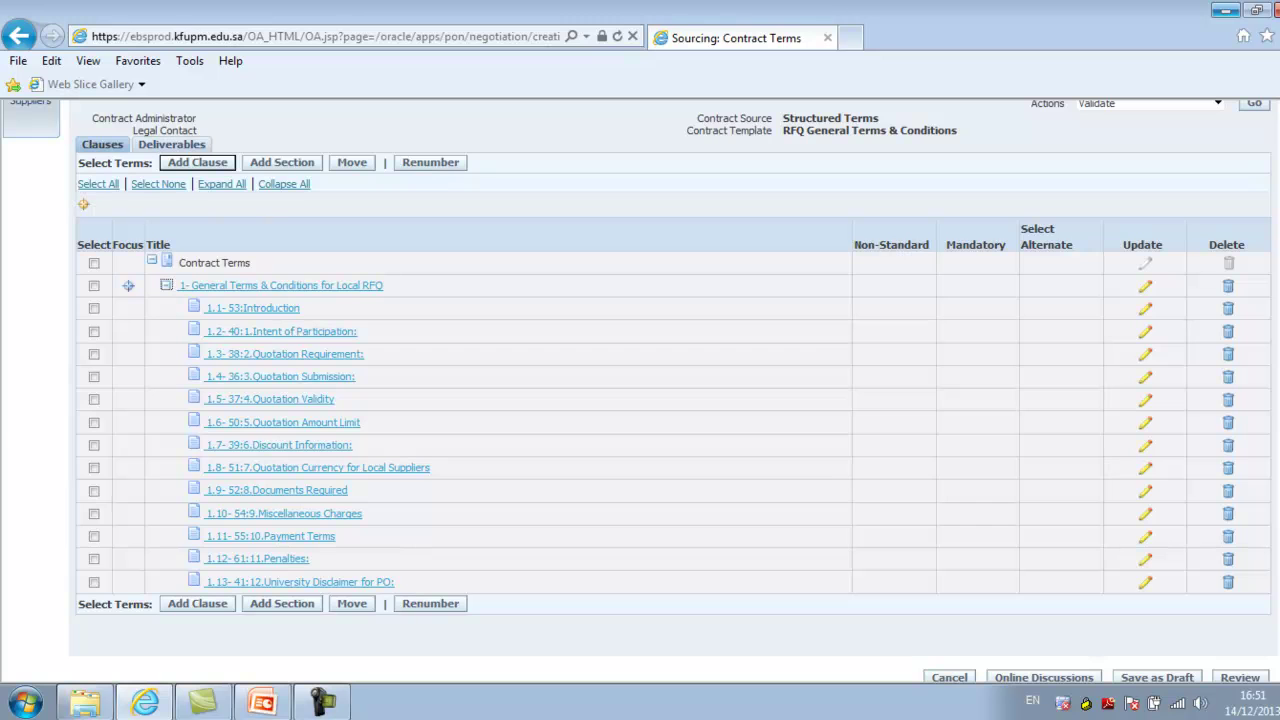
scroll(640, 400, up, 3)
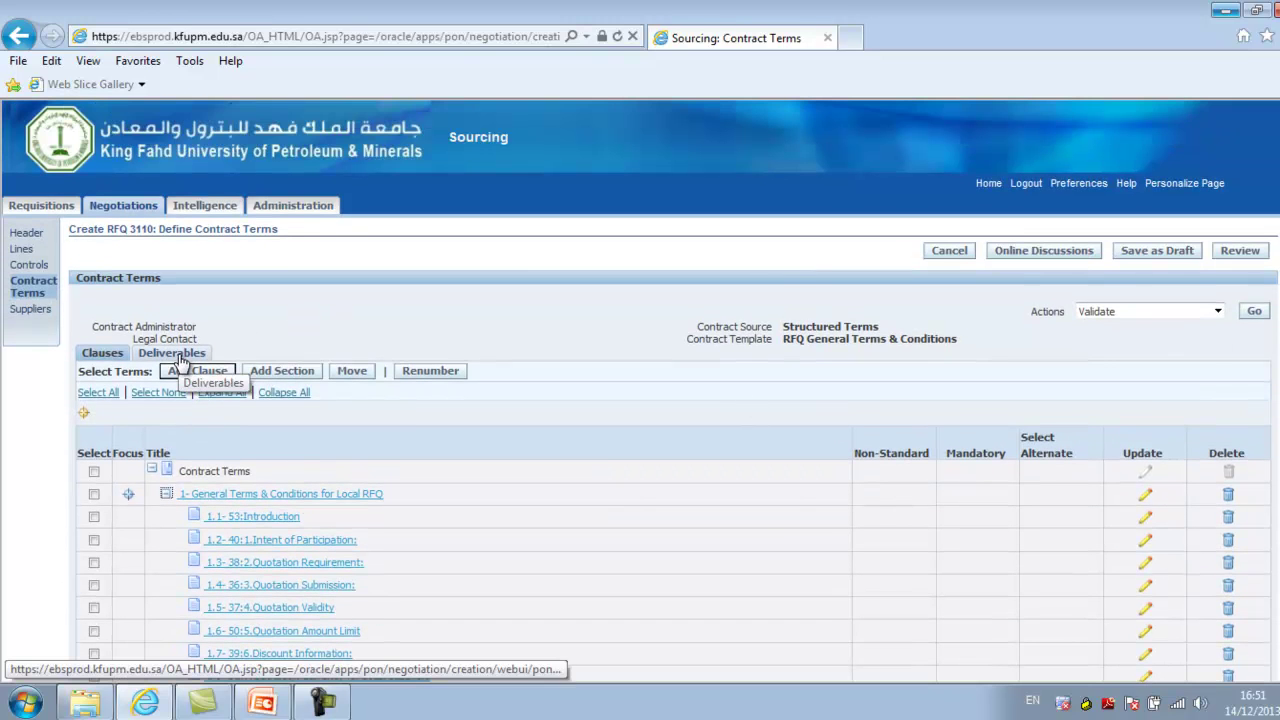
Check the six contract deliverables, then go to RFQ 3110's Suppliers page, which has no suppliers yet
click(276, 371)
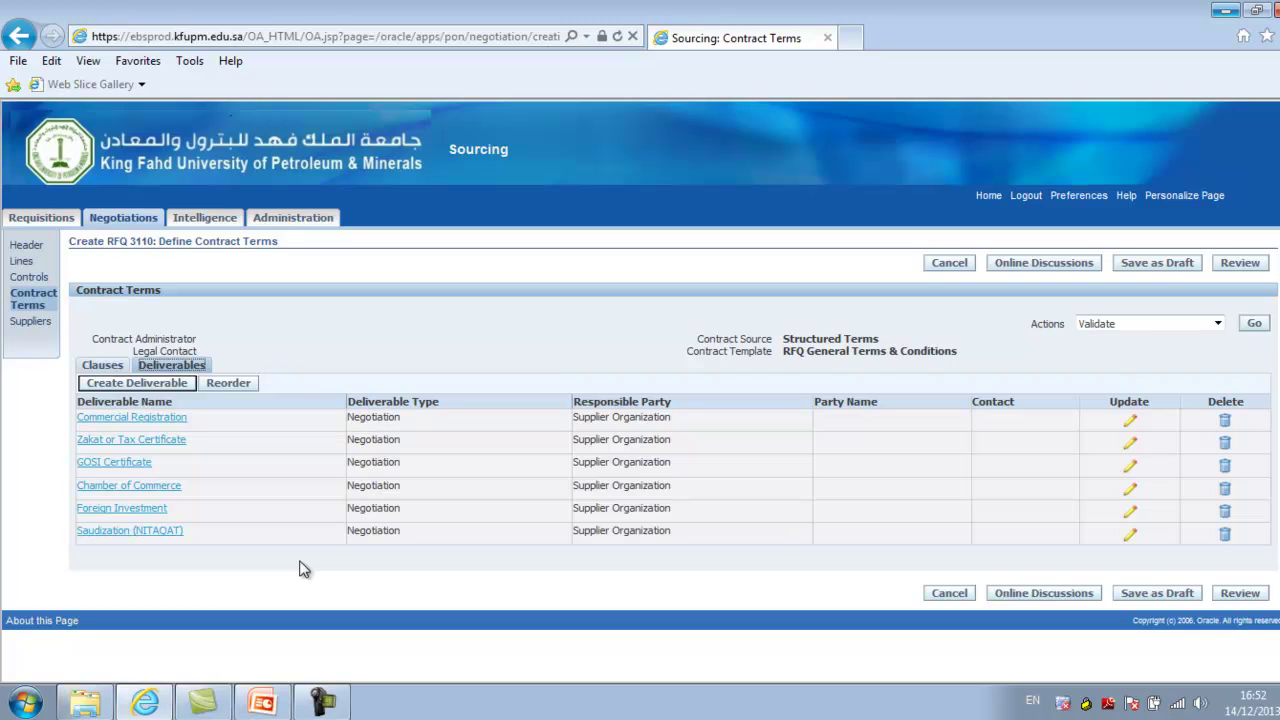
click(31, 324)
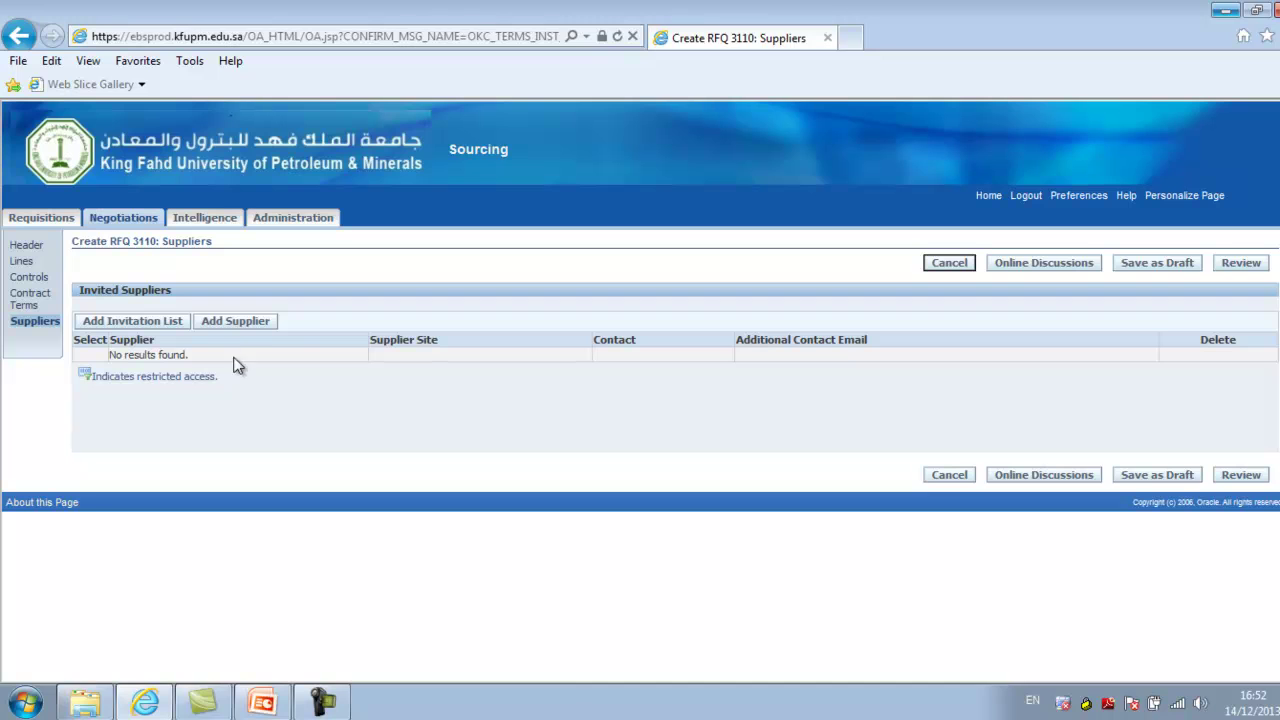
Search suppliers for 'Worl%' and add WORLD CONTRACTING CORP. CO. to the invited list
click(233, 322)
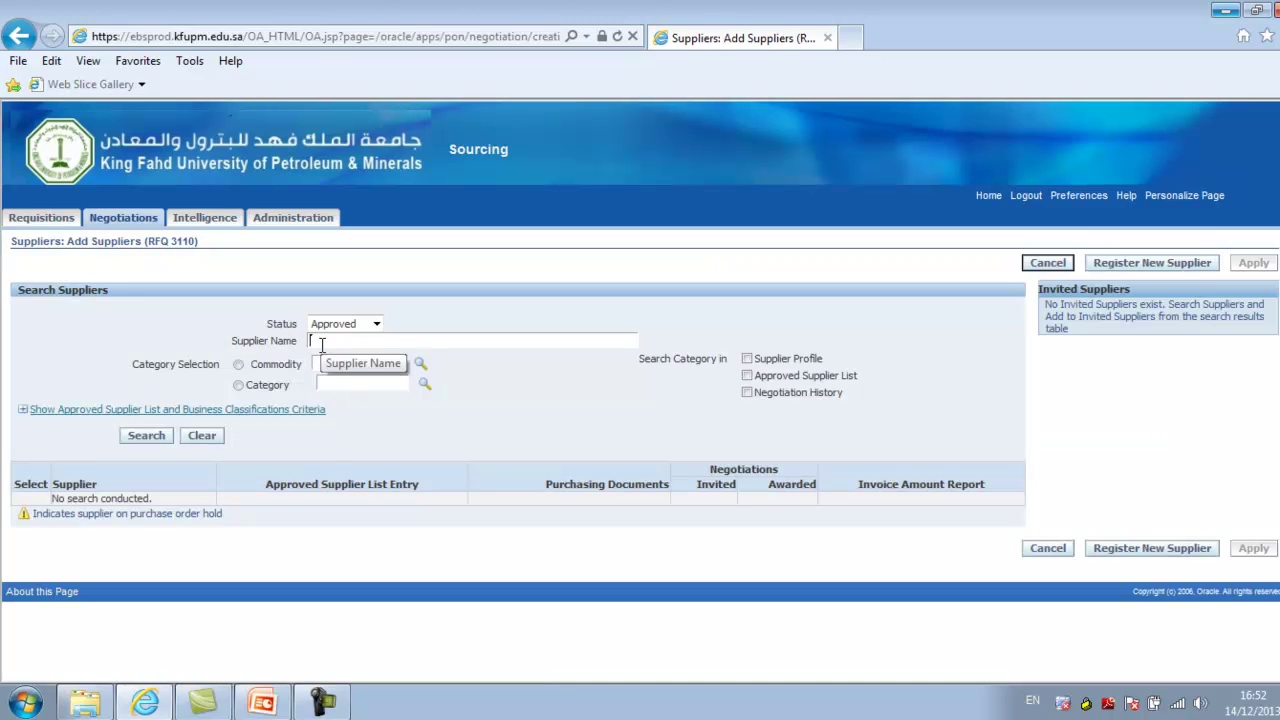
text(Worl%)
click(136, 441)
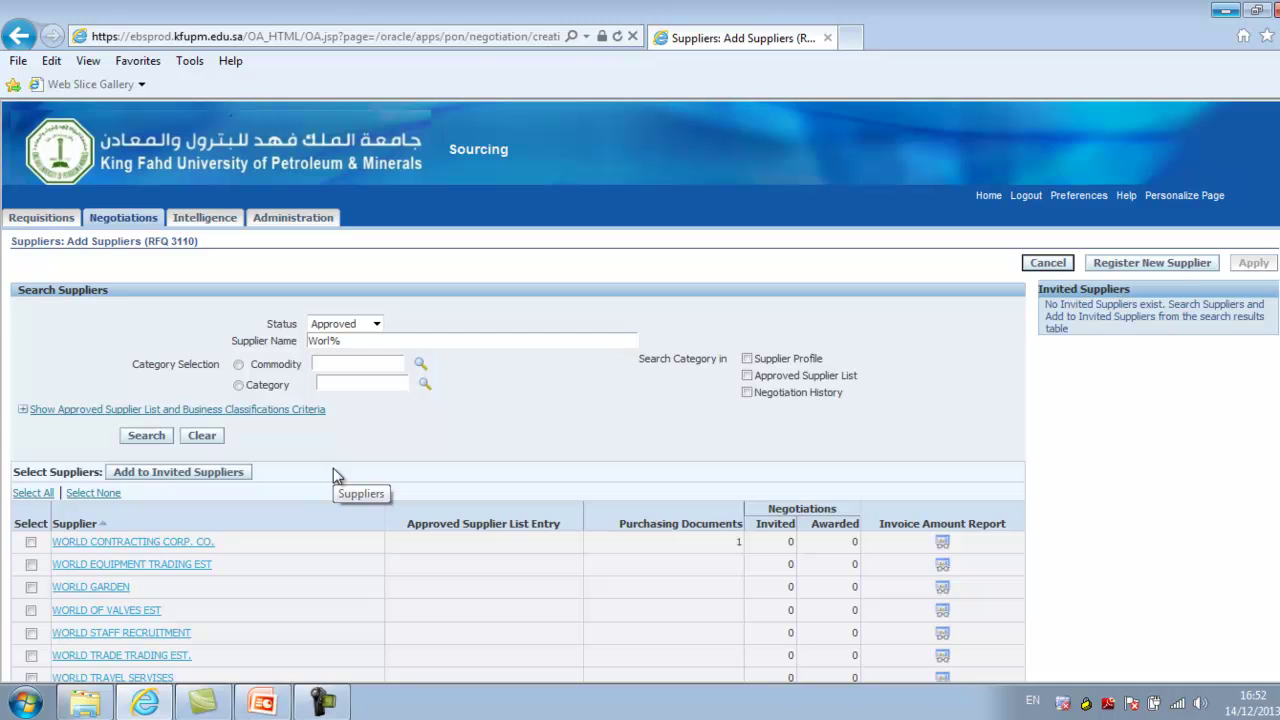
click(31, 542)
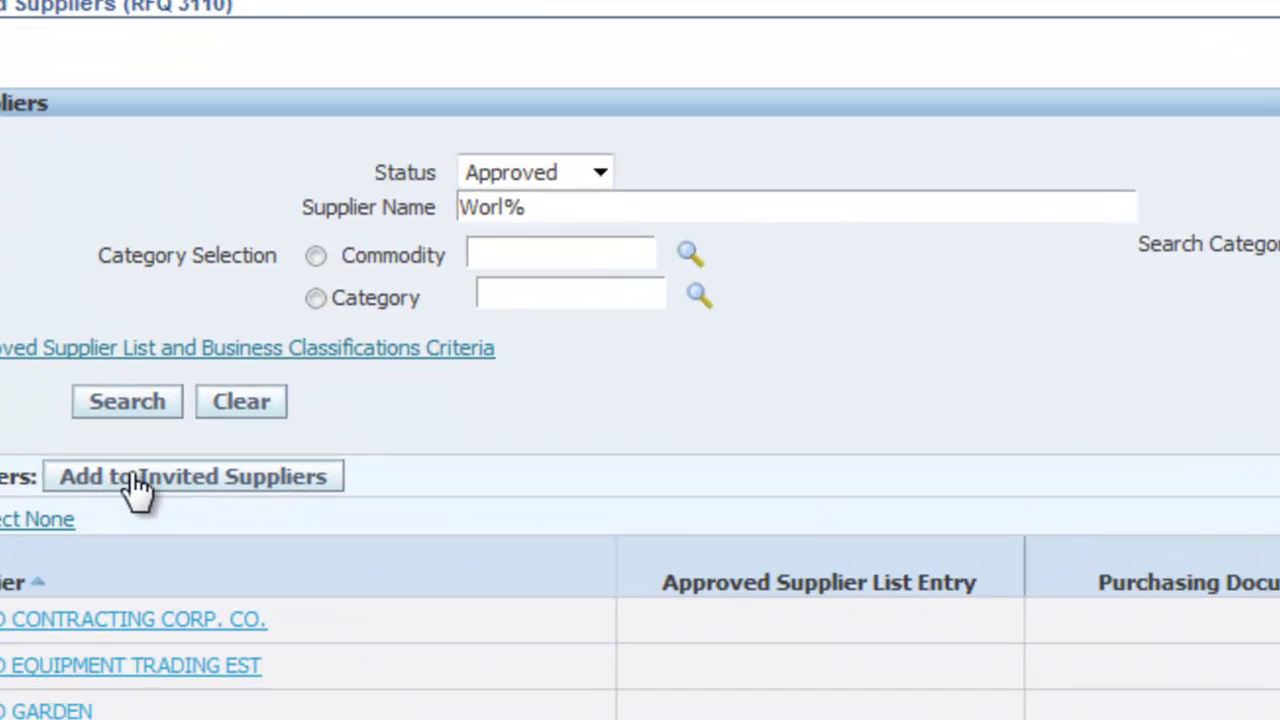
click(148, 472)
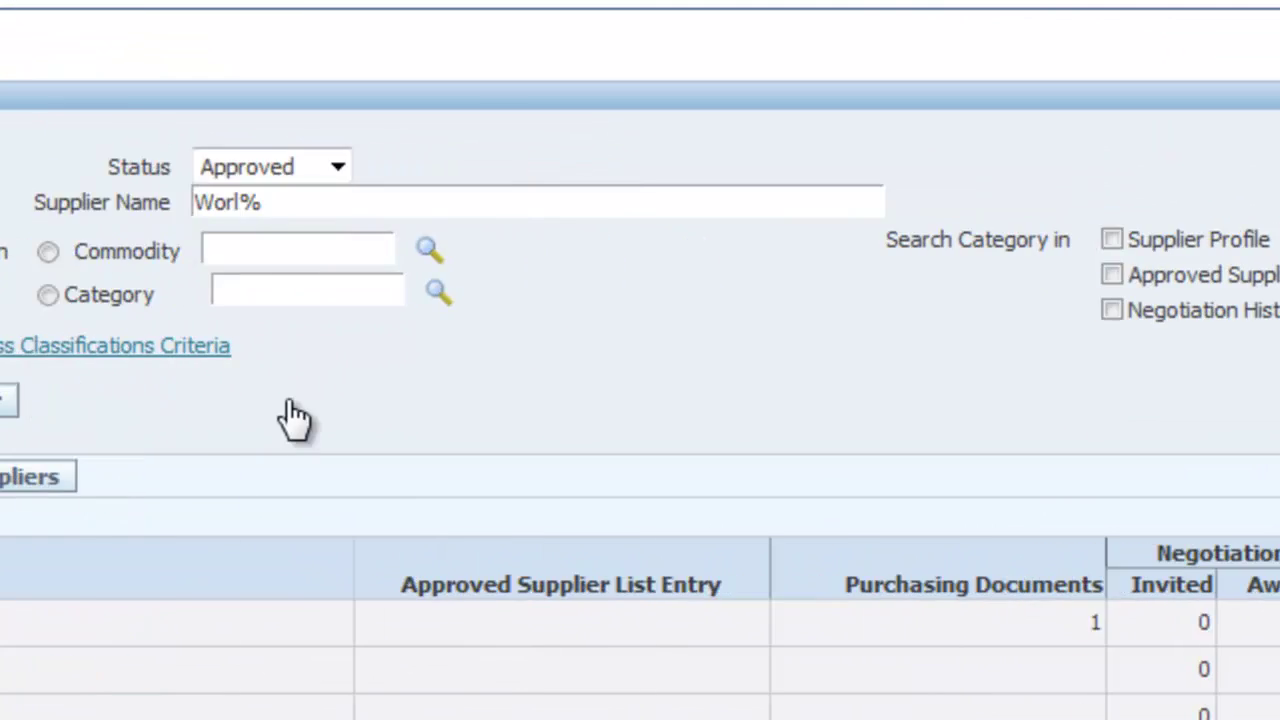
drag(815, 130, 1250, 137)
click(1076, 239)
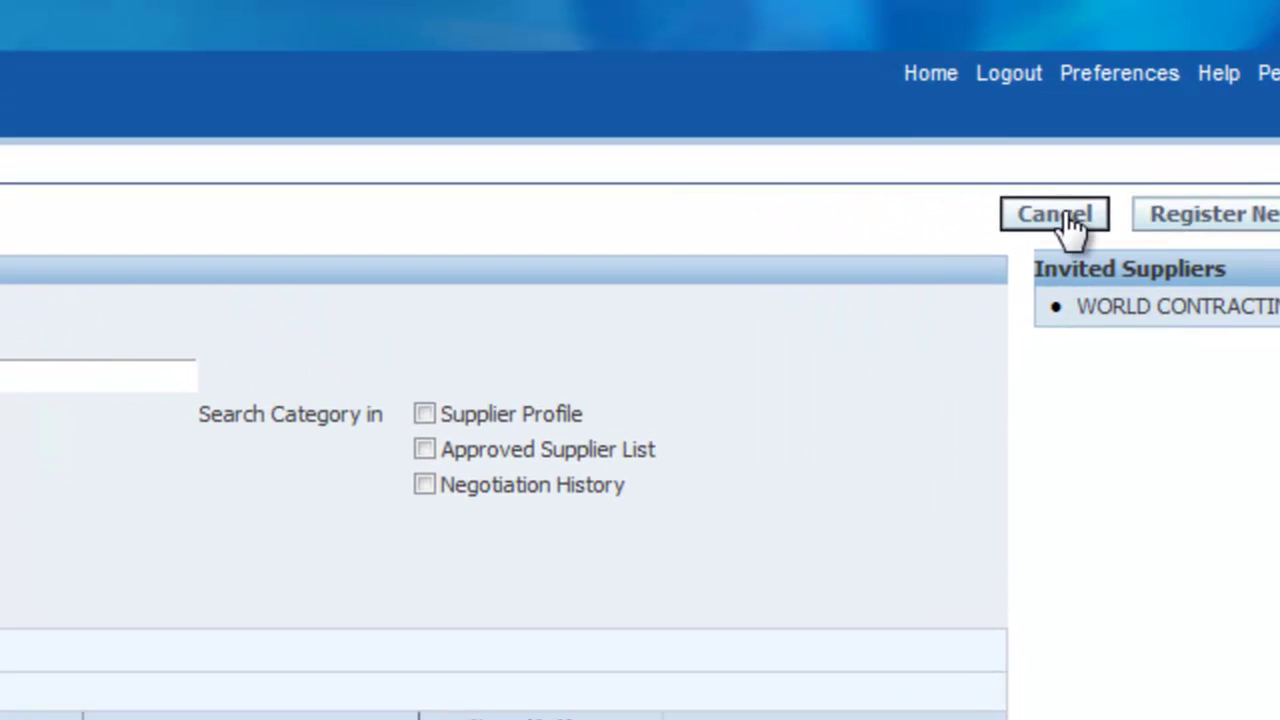
Leave the supplier search and return to the Negotiations home page
click(1063, 215)
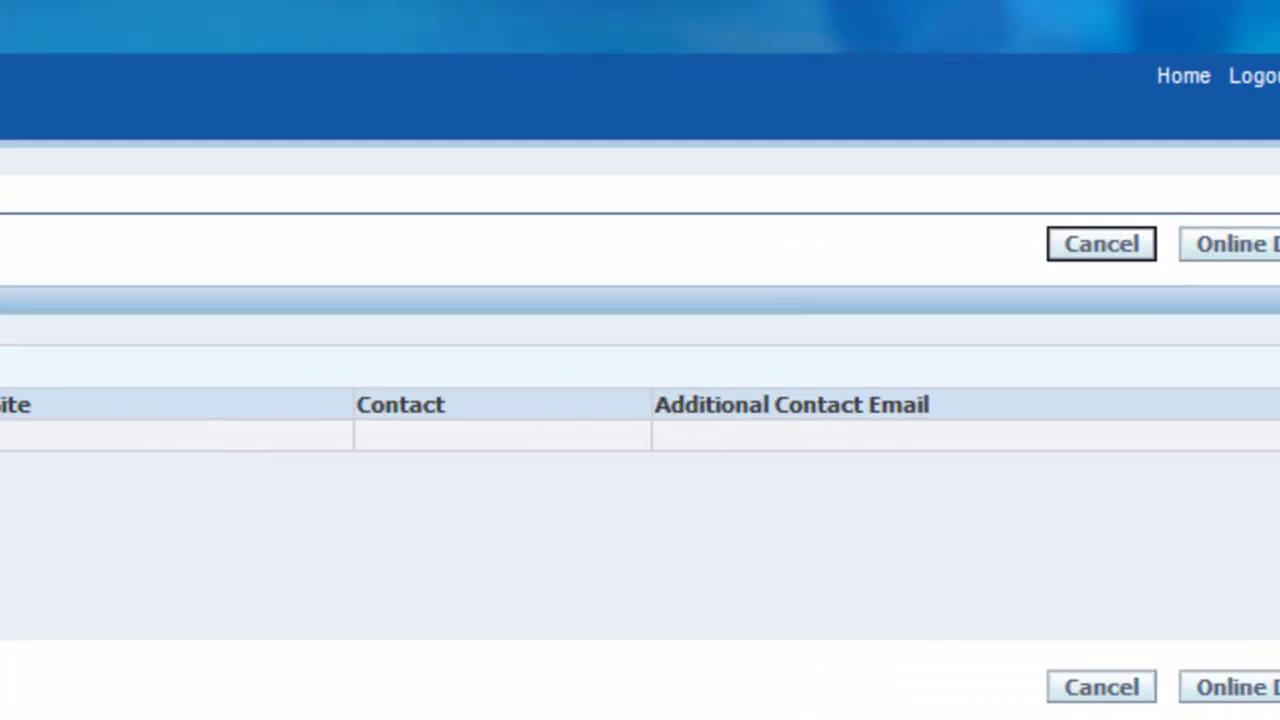
click(222, 171)
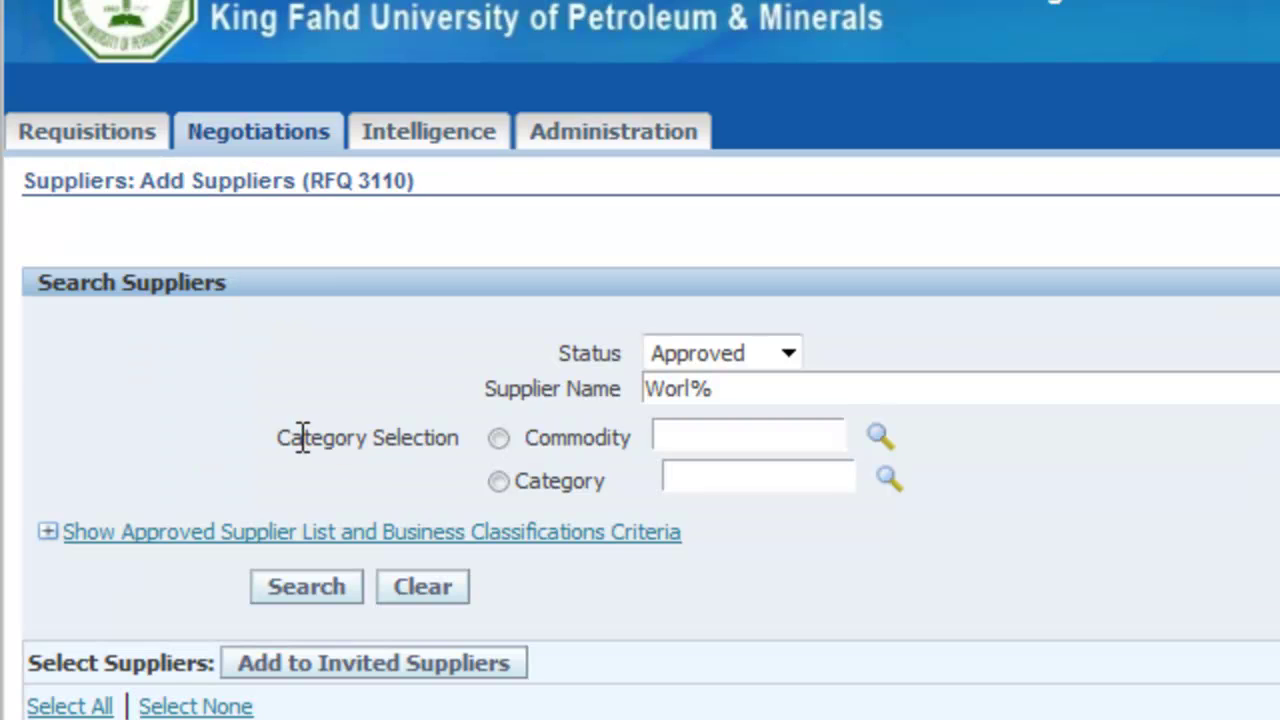
click(250, 138)
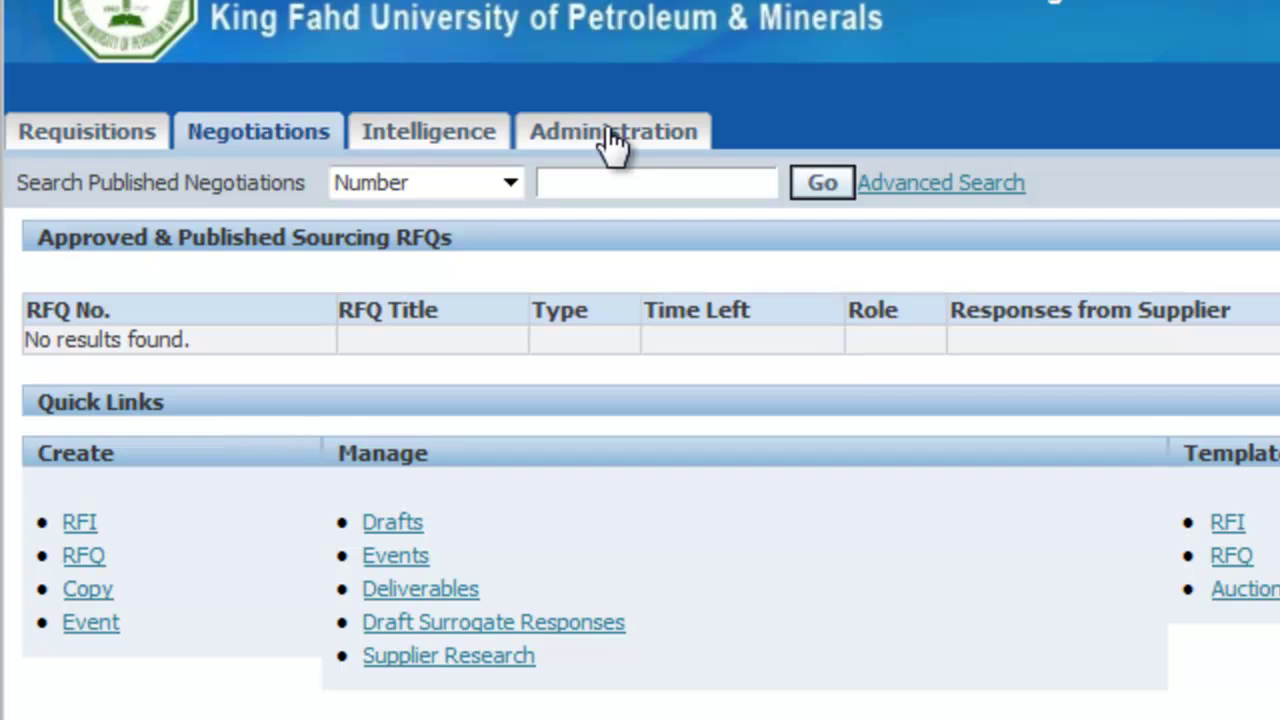
Look at the Cancel / Delete Negotiation search under Administration, then return to Administration Home
click(612, 140)
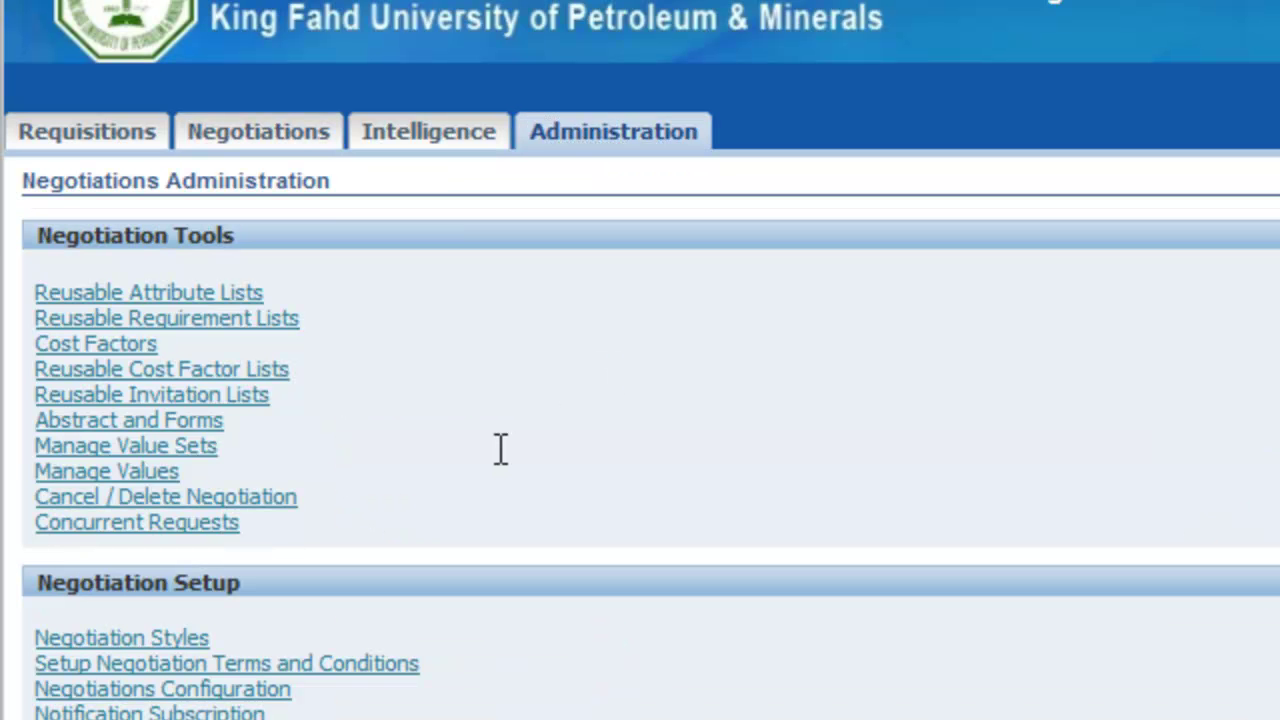
click(172, 505)
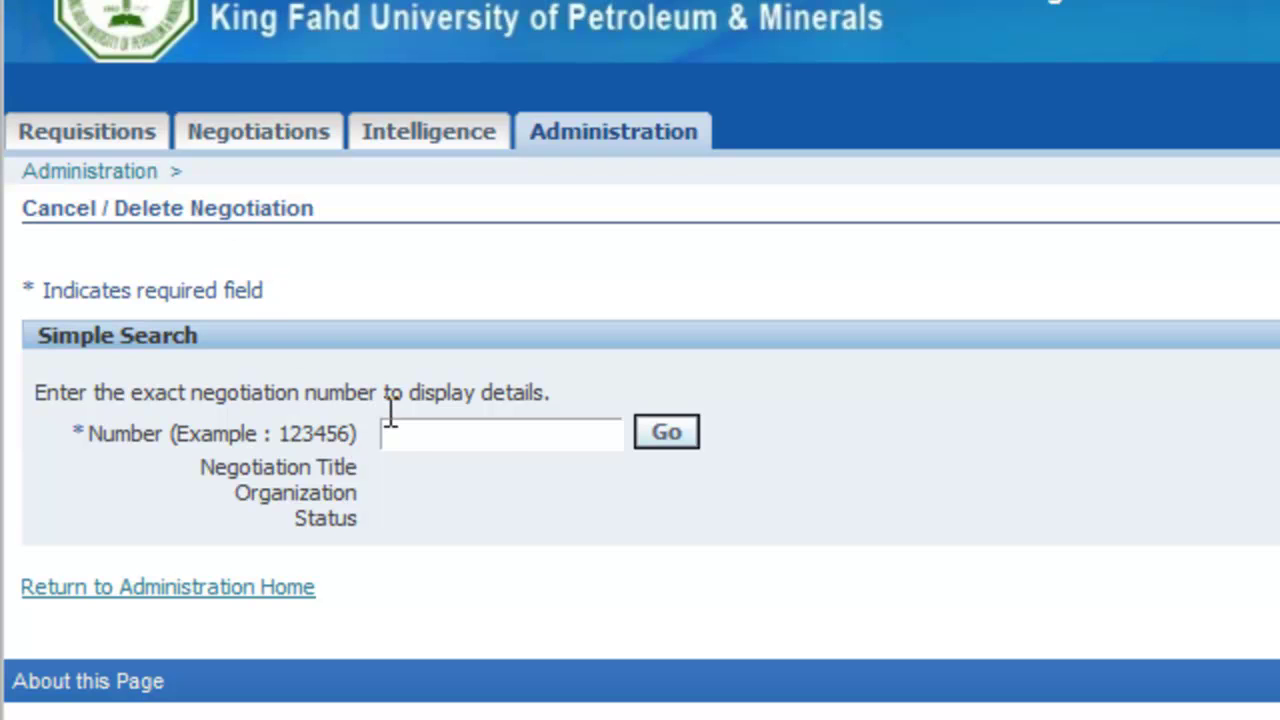
click(407, 440)
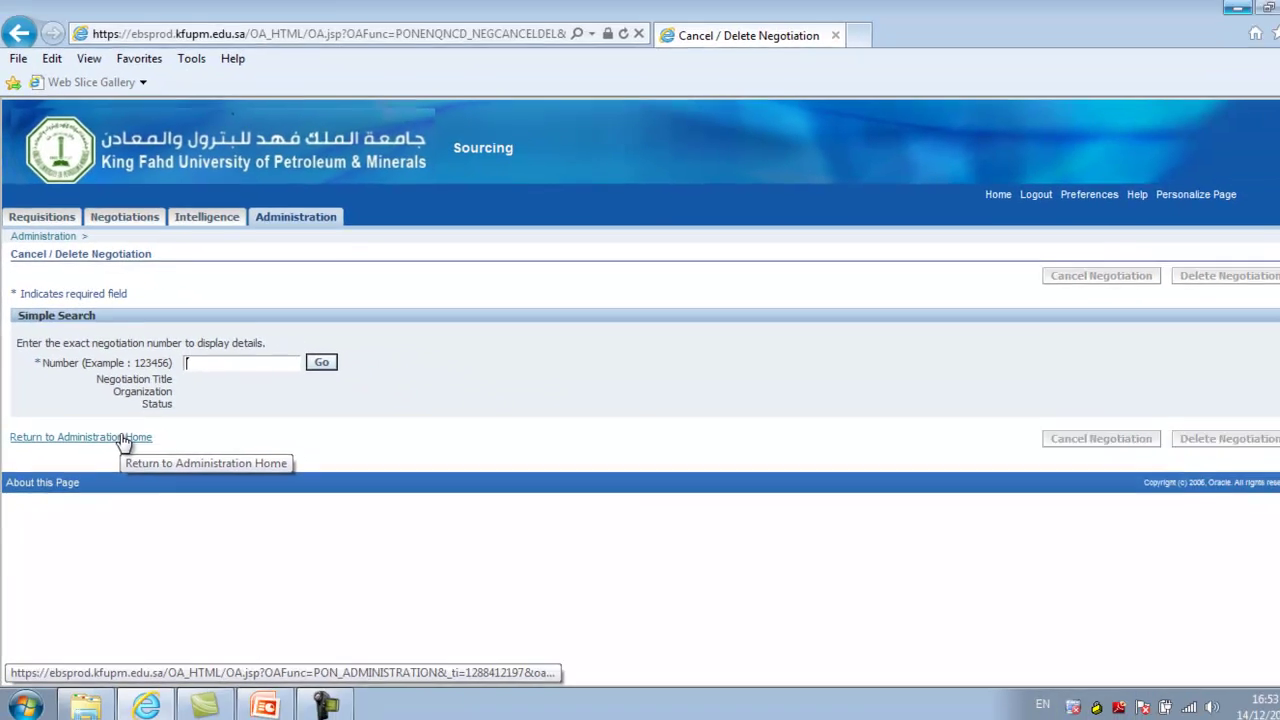
click(122, 438)
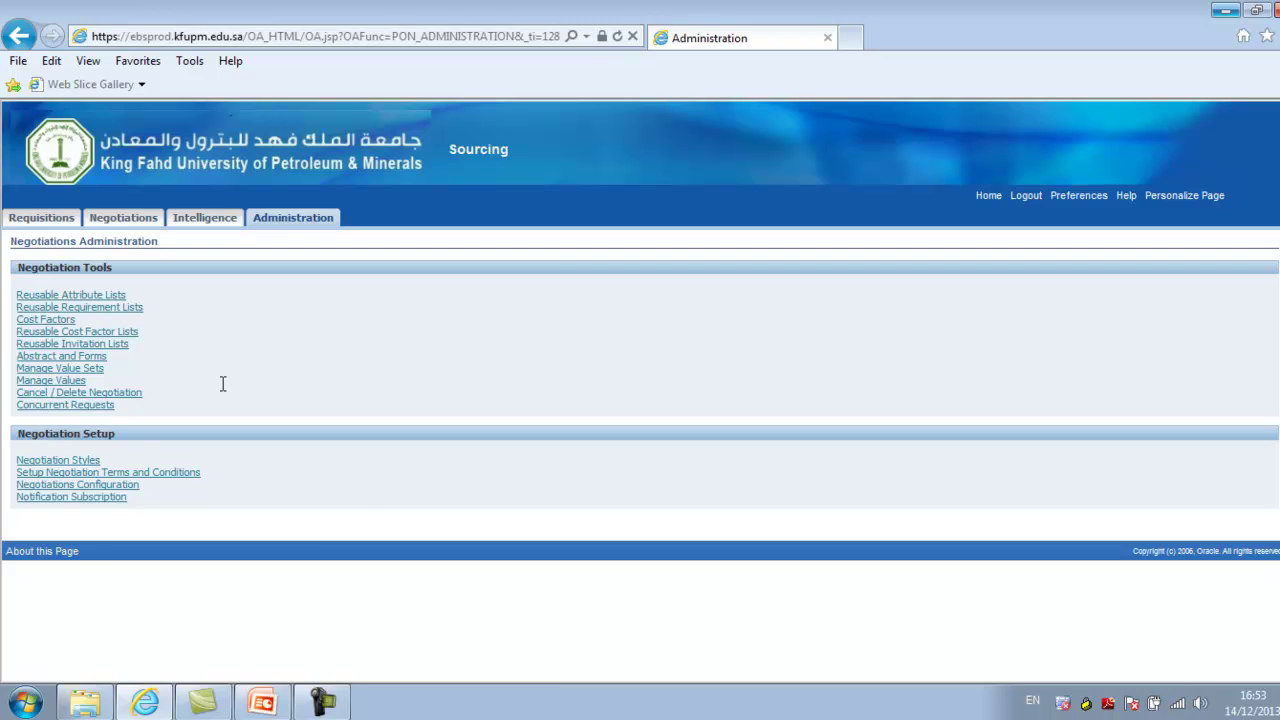
click(25, 296)
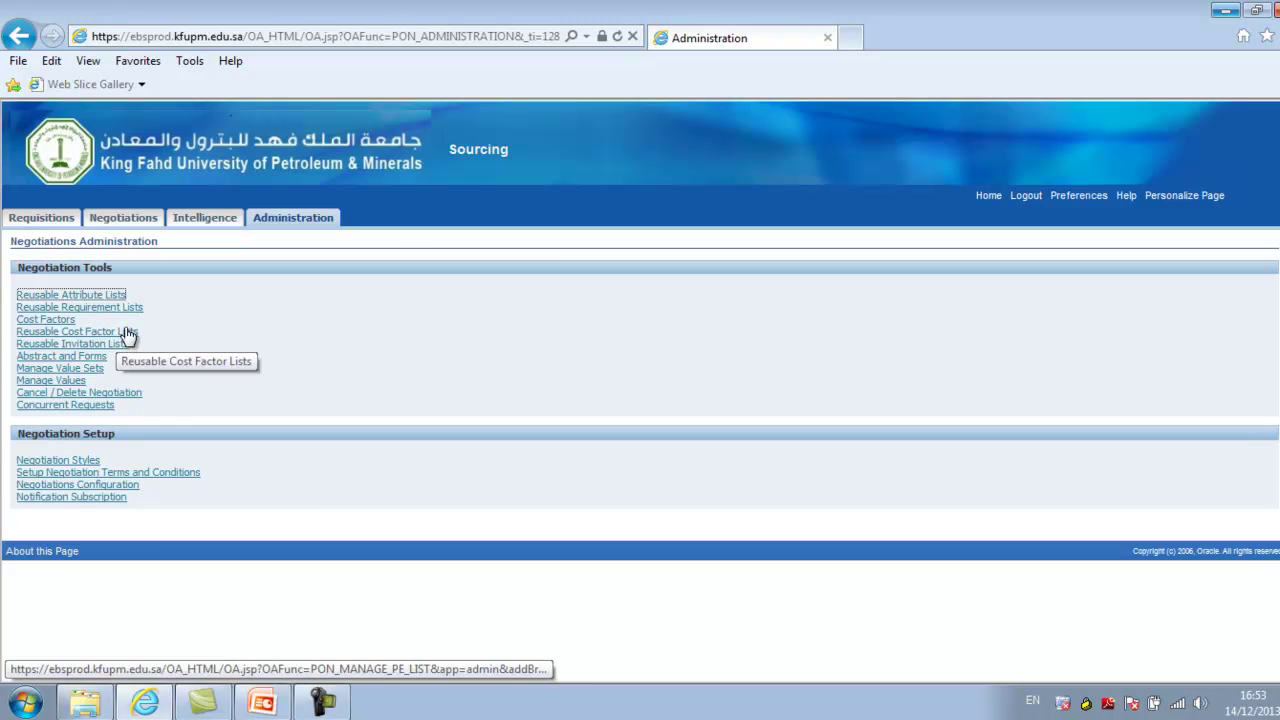
click(1077, 197)
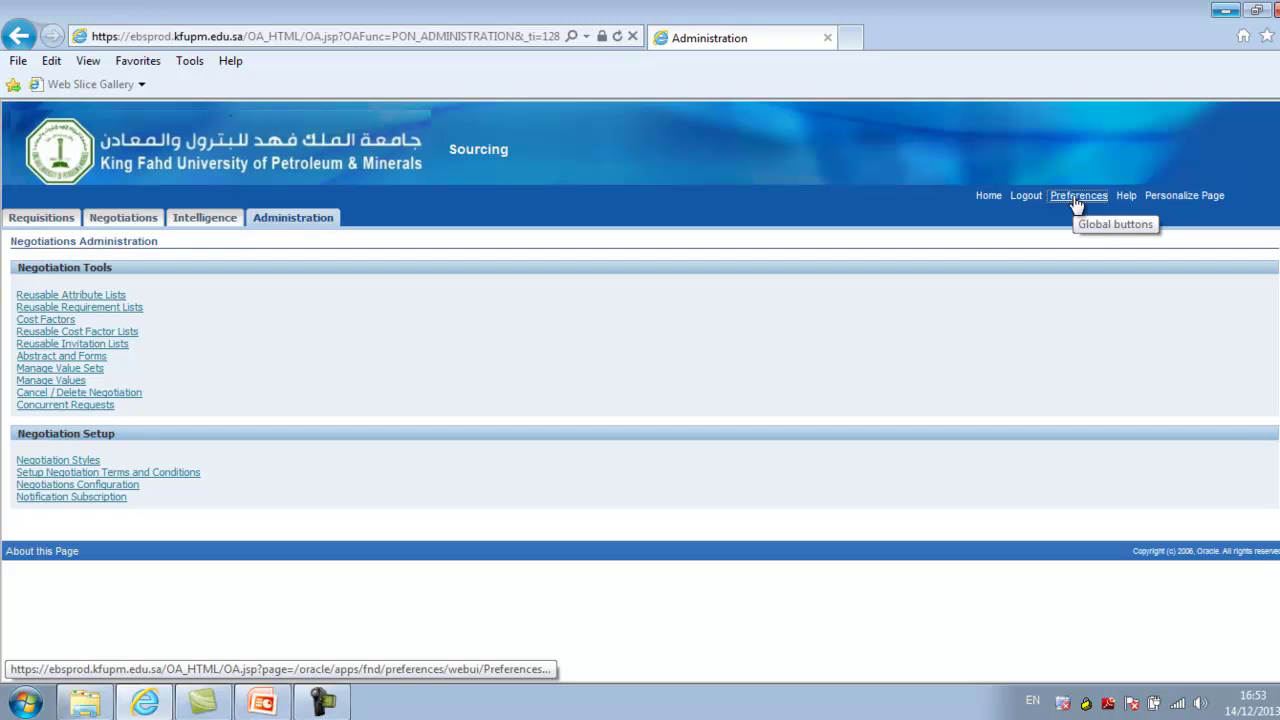
Open General Preferences and view the start-page Responsibility list without choosing one
click(1077, 197)
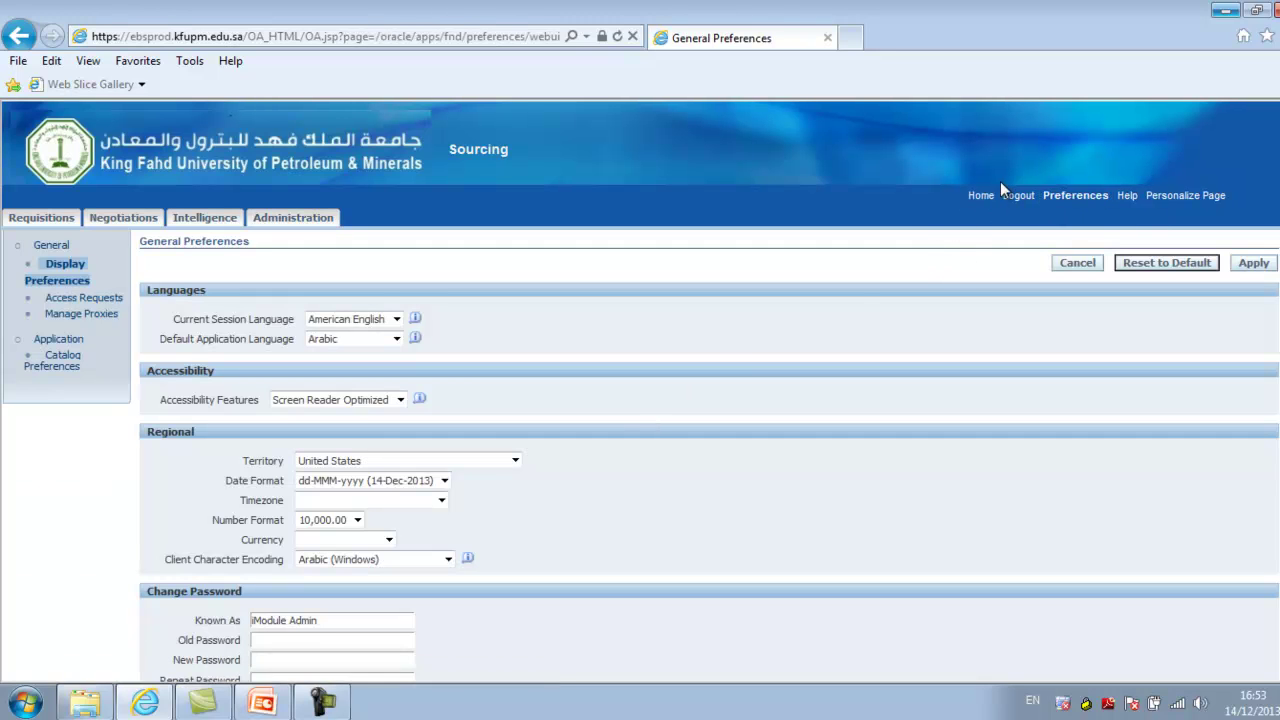
scroll(1200, 291, down, 5)
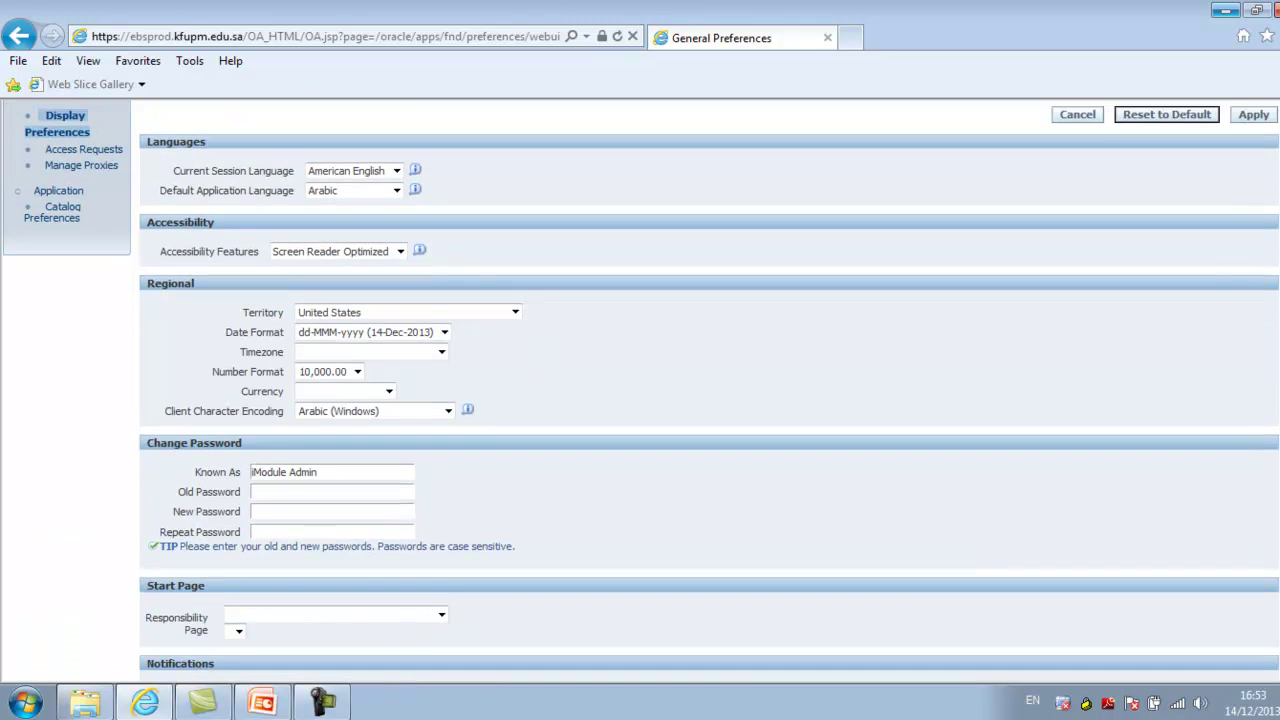
scroll(640, 388, down, 1)
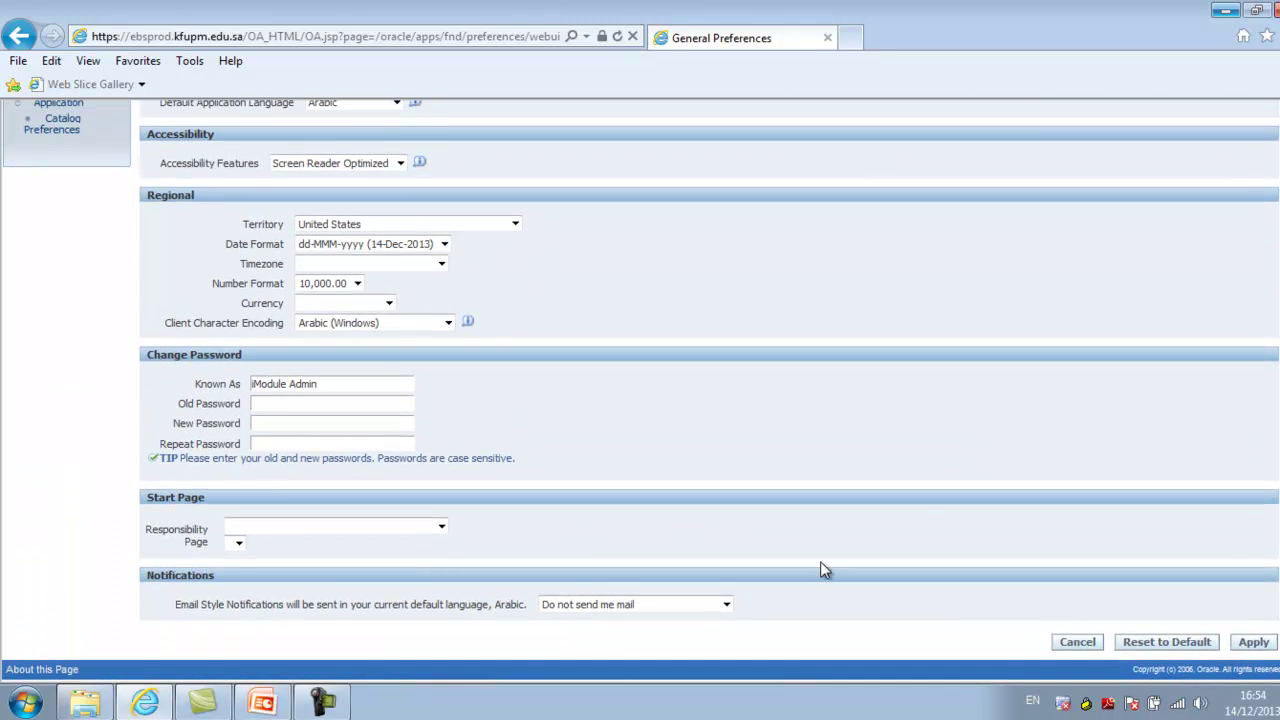
click(375, 528)
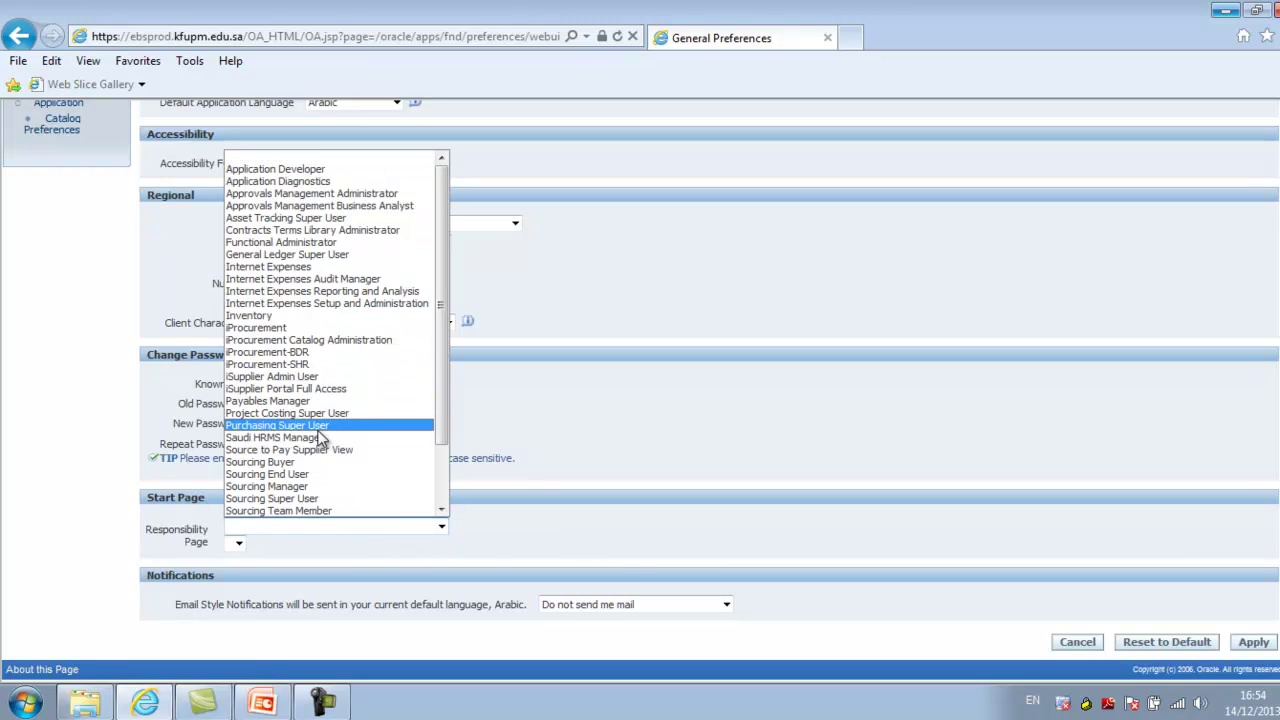
click(517, 507)
Set notifications to HTML mail with attachments and default application language to American English
drag(181, 604, 630, 608)
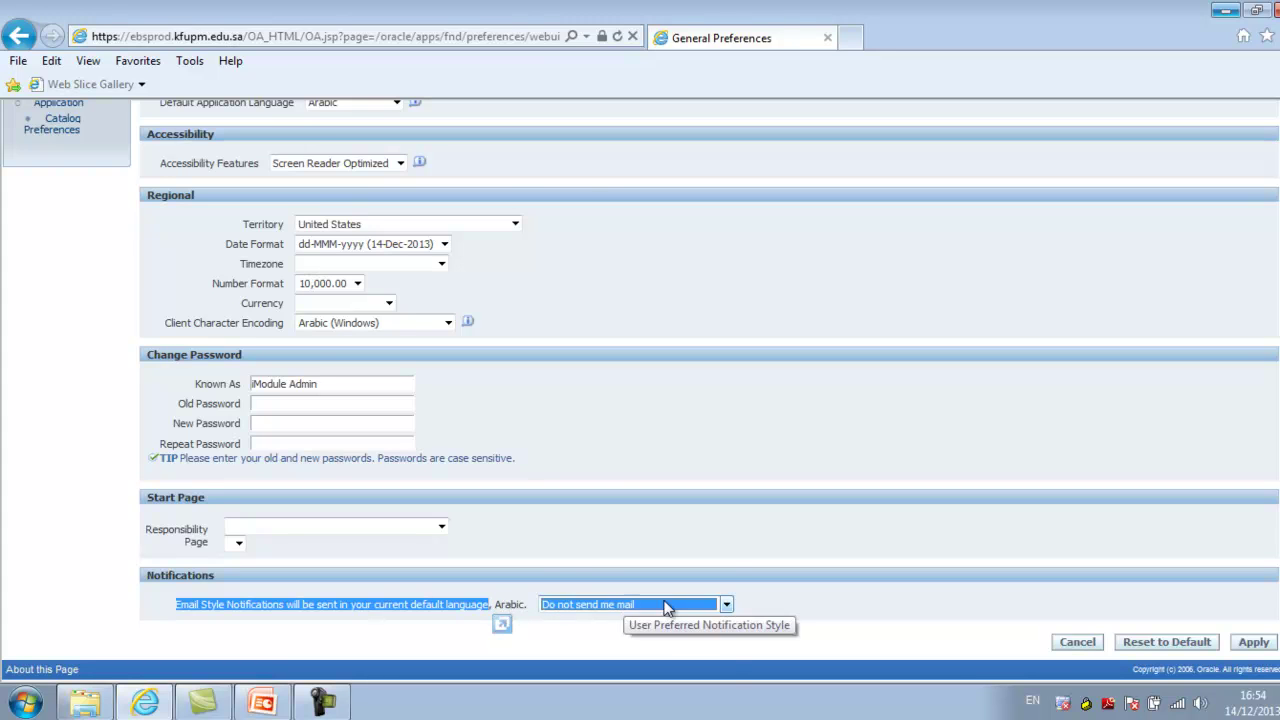
click(681, 606)
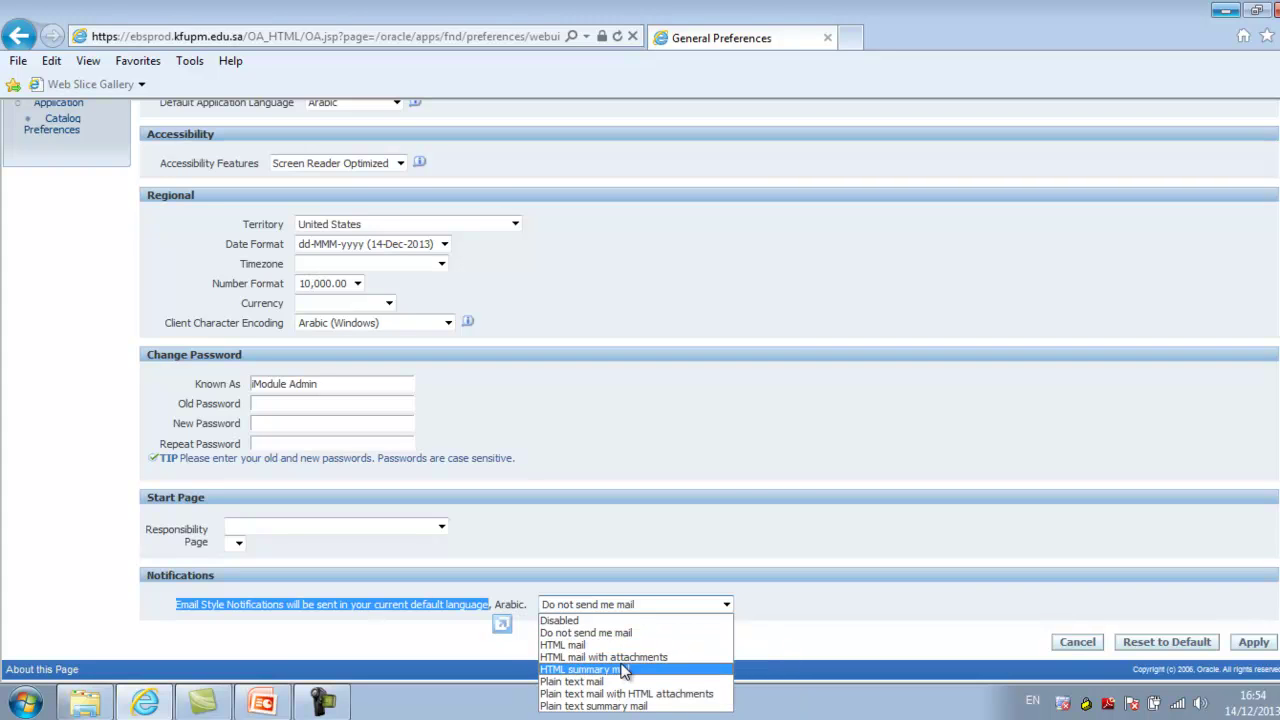
click(622, 659)
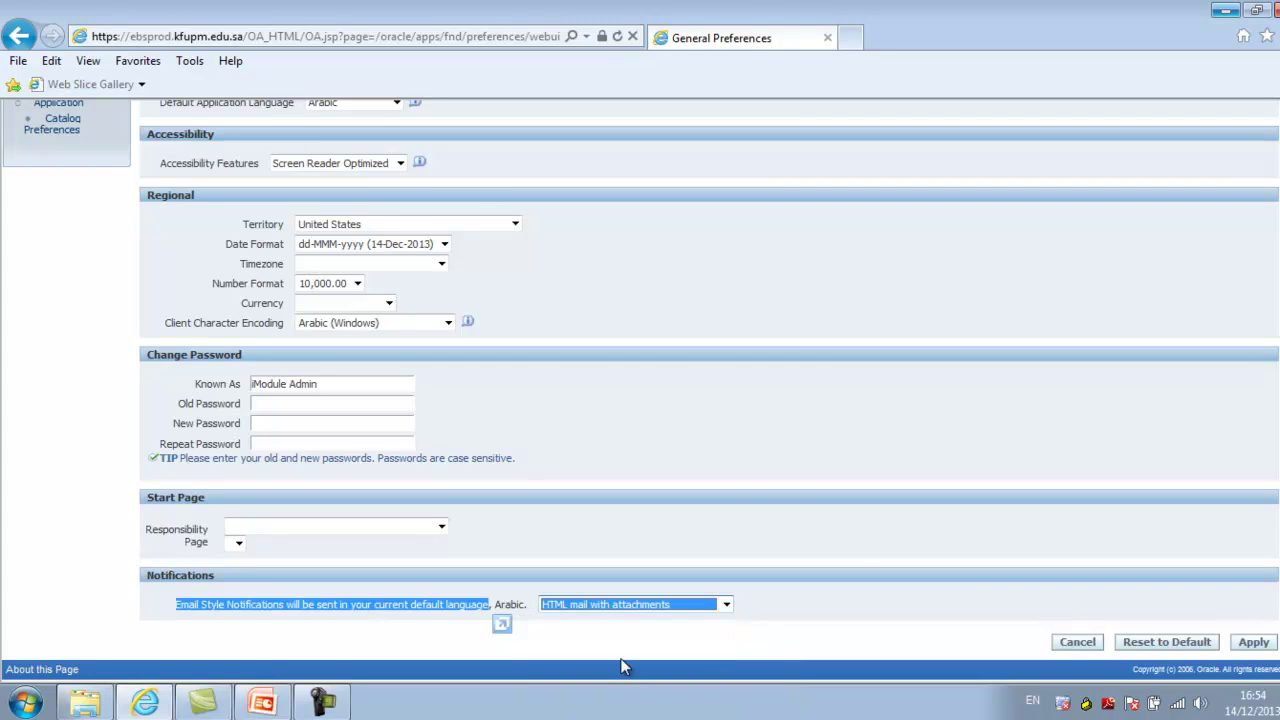
click(636, 648)
scroll(757, 420, up, 3)
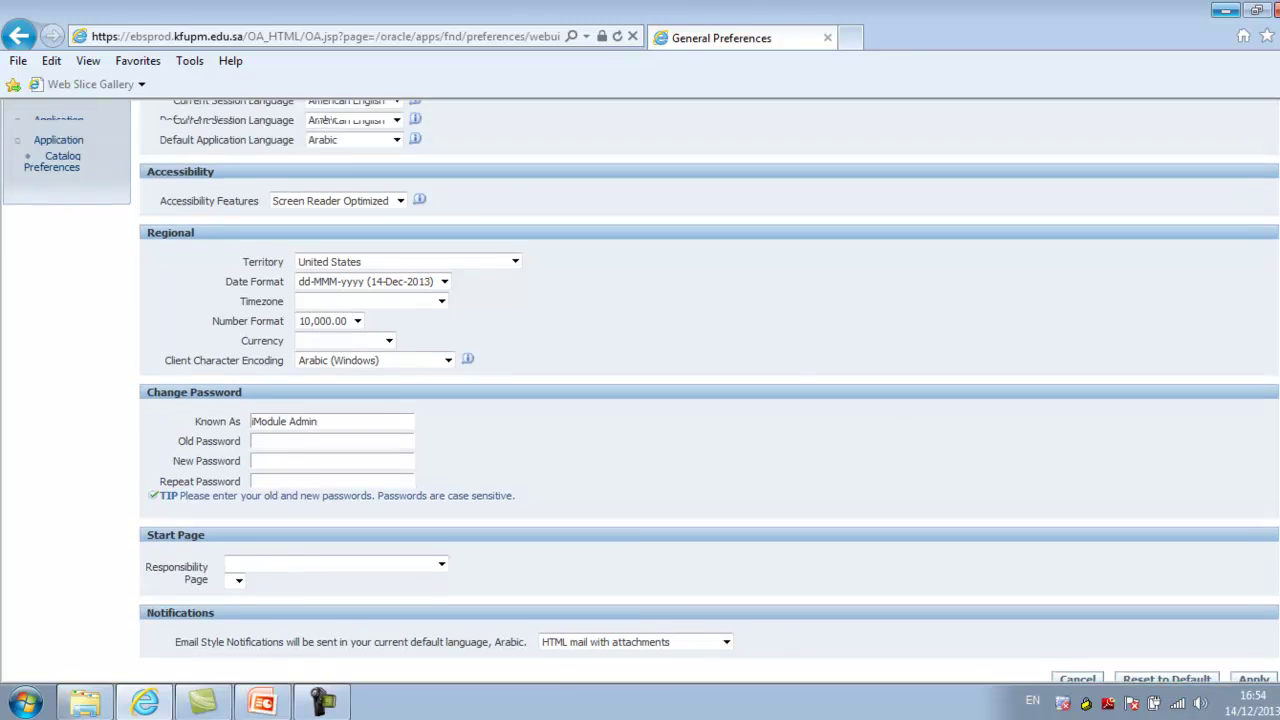
click(378, 249)
click(366, 263)
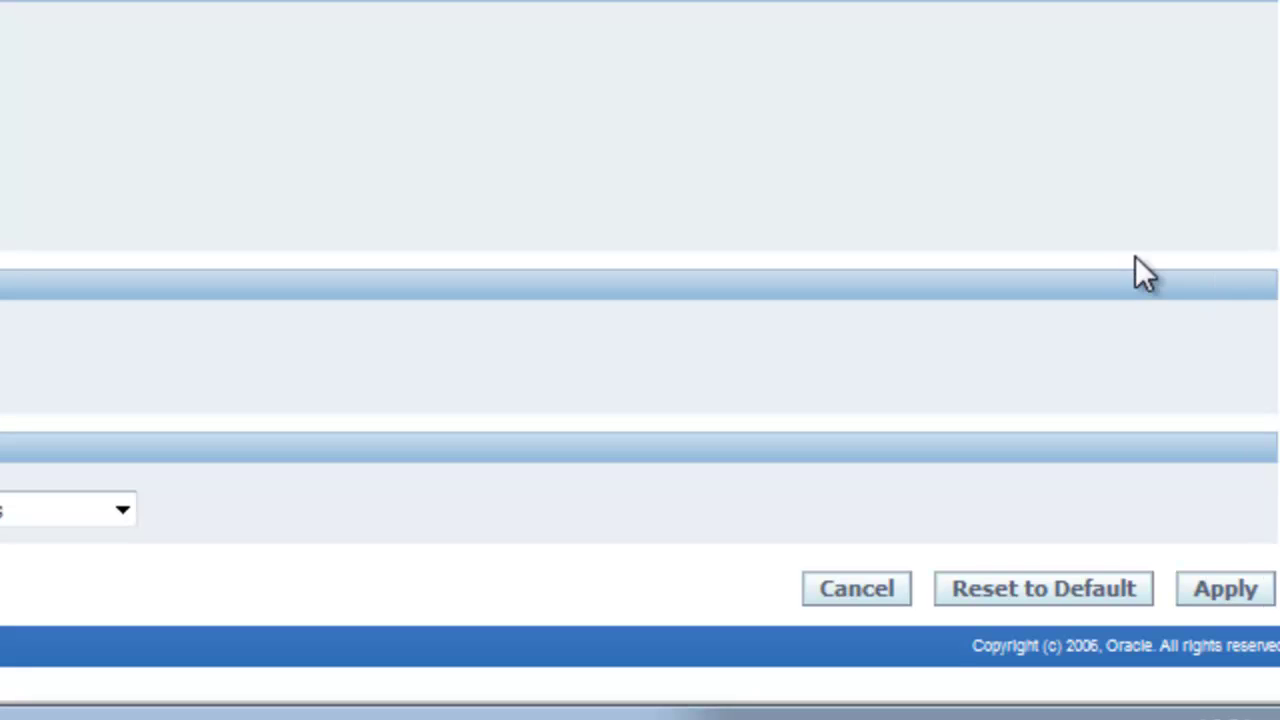
Apply the preferences and go to the Sourcing Home Page listing draft 3110 Testing RFQ
click(1248, 595)
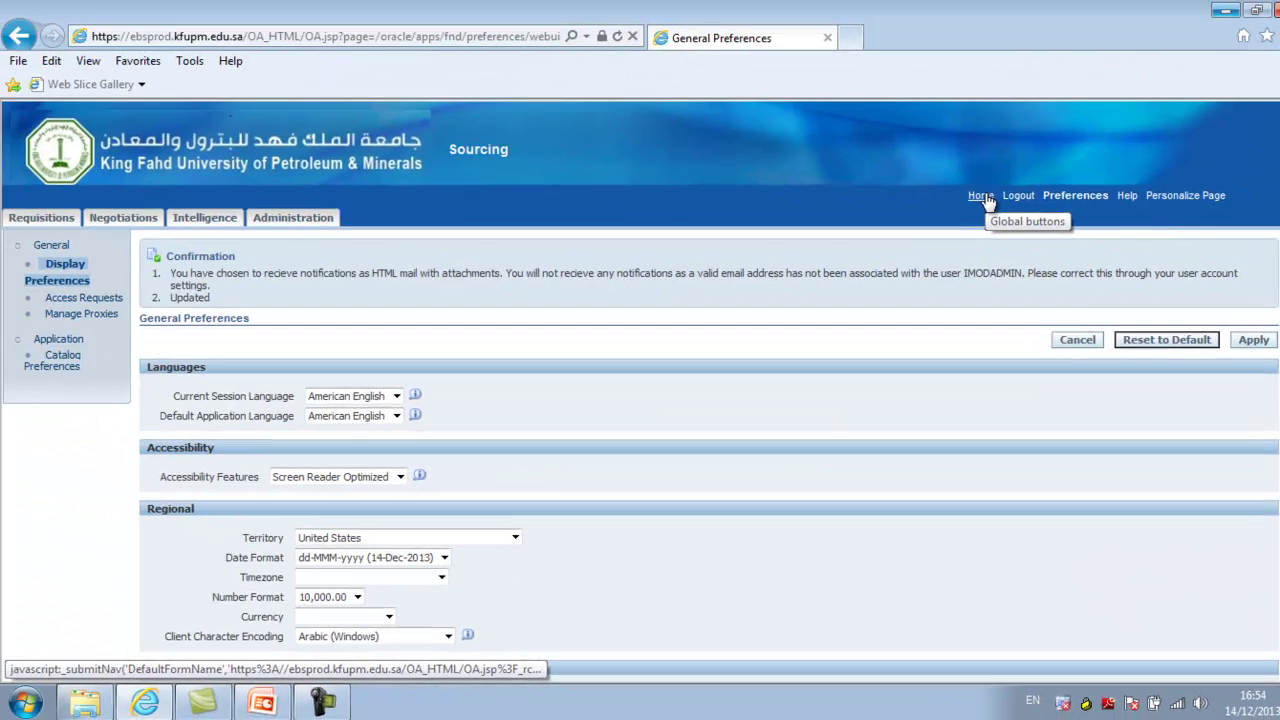
click(978, 195)
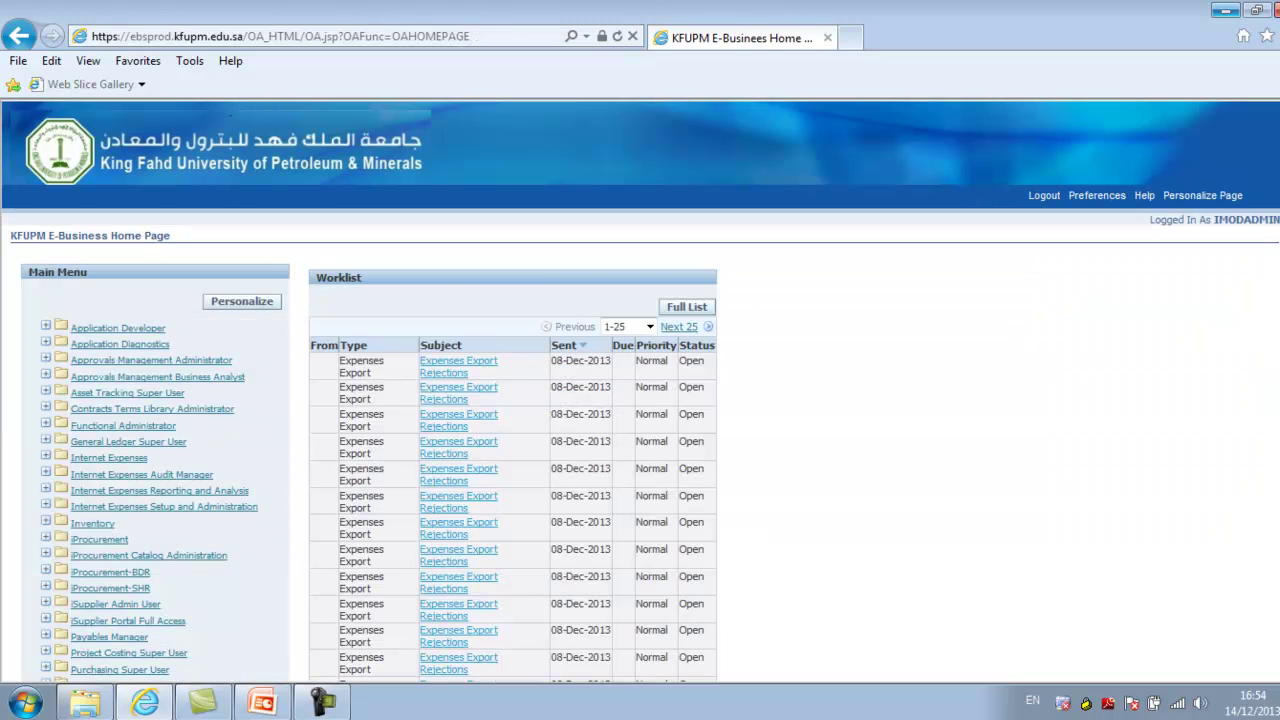
scroll(595, 344, down, 5)
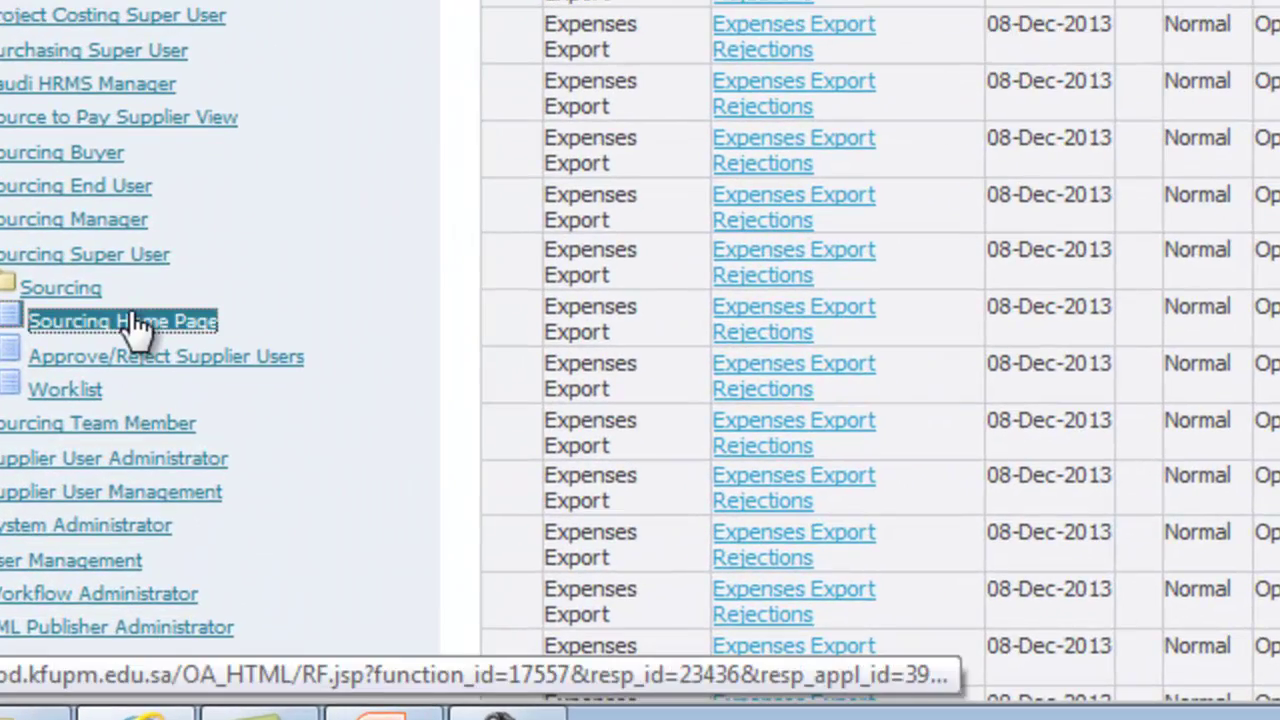
click(135, 474)
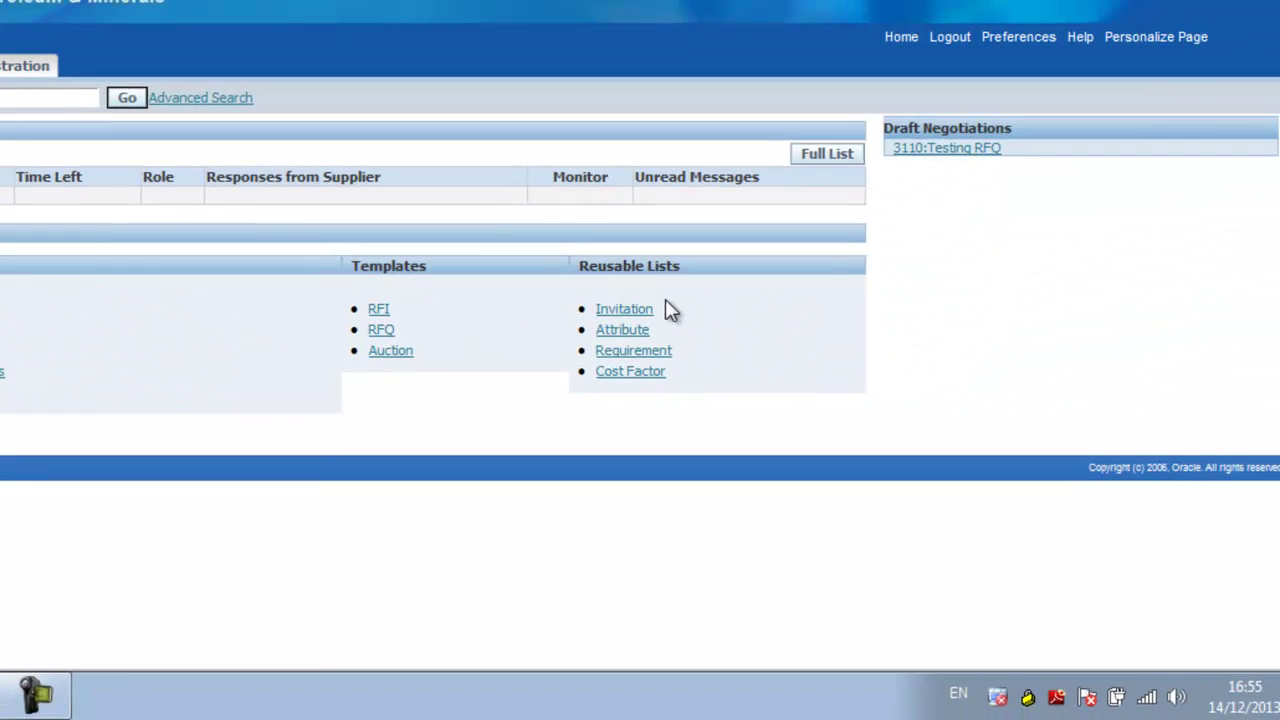
click(33, 700)
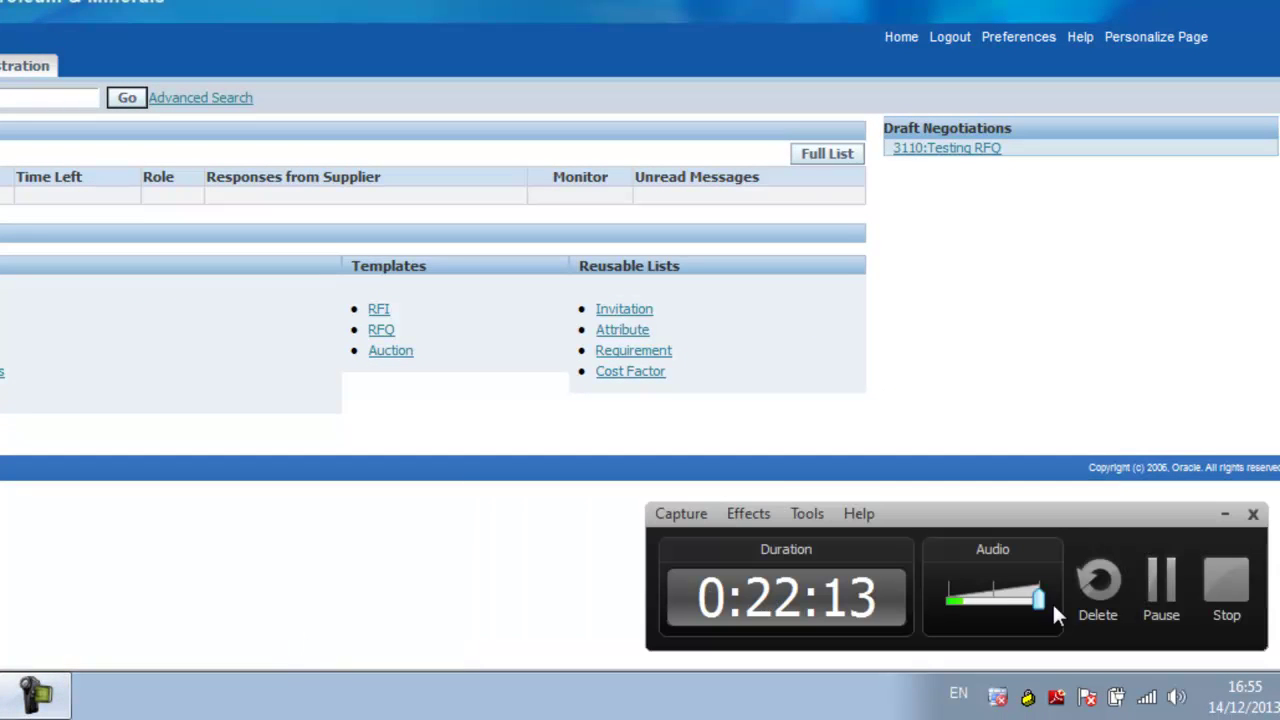
click(1227, 596)
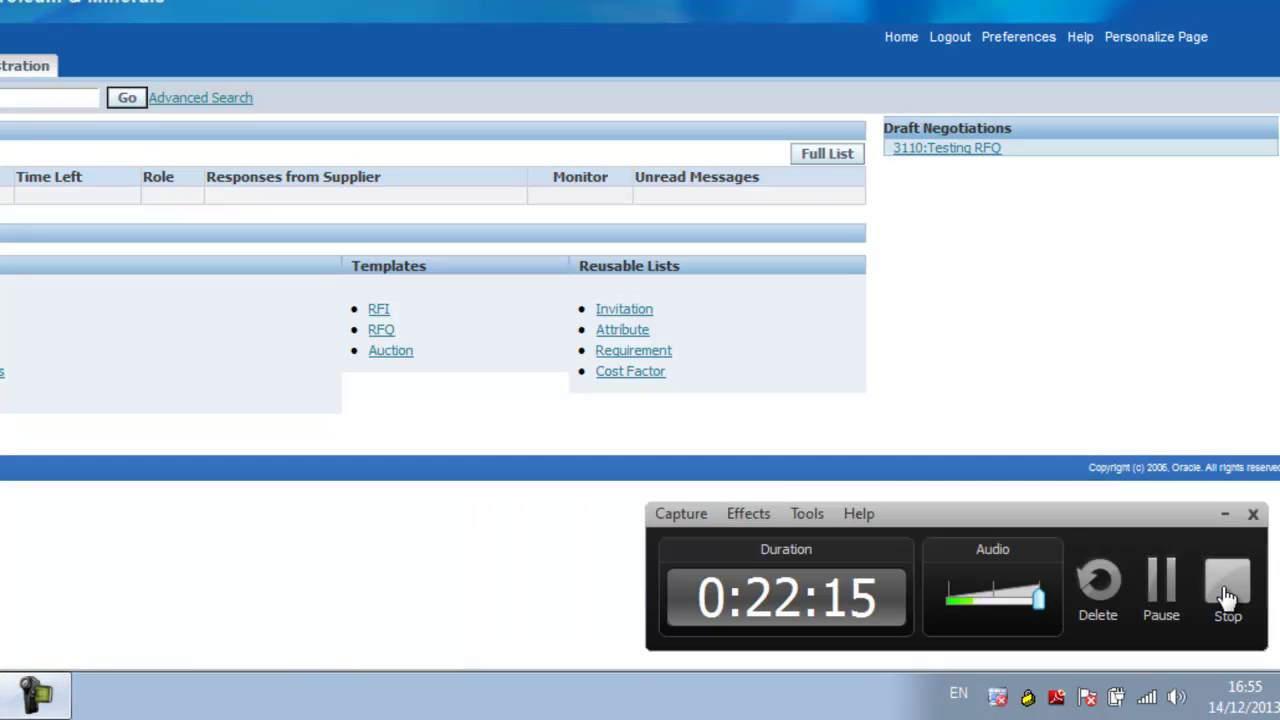